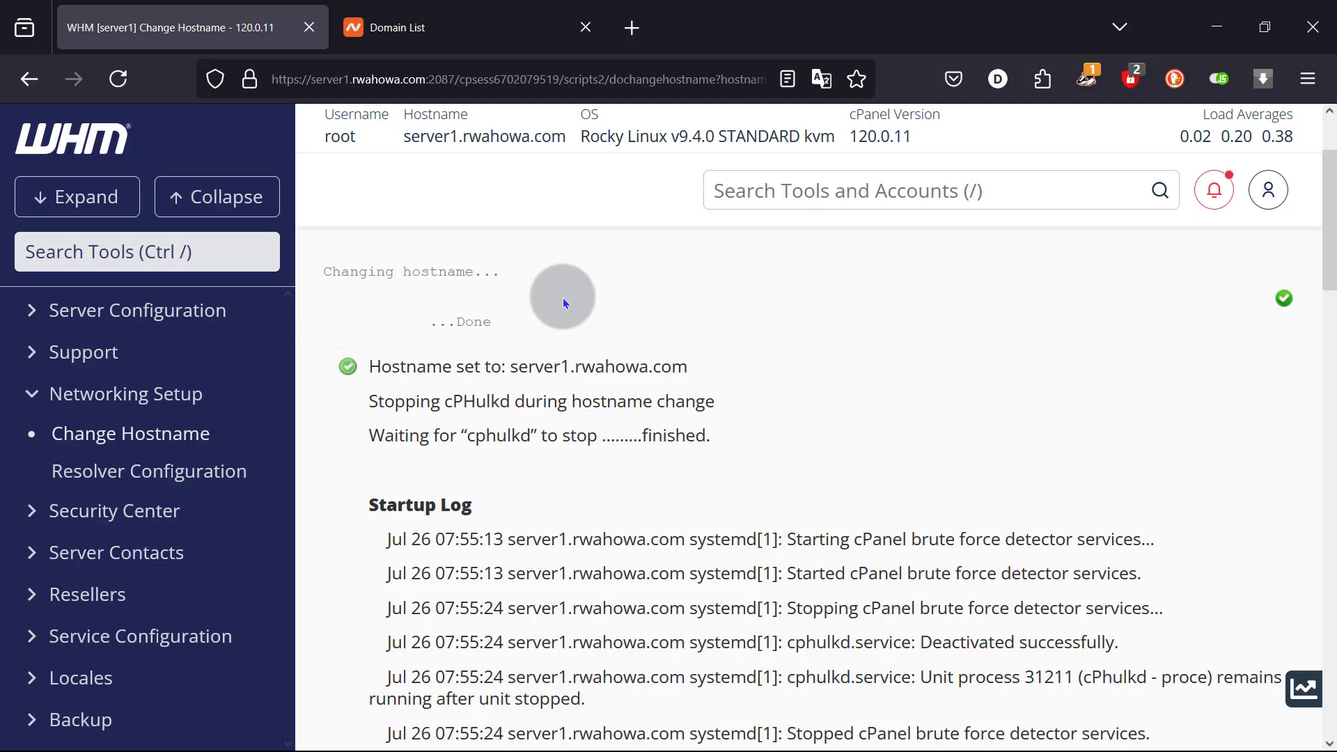
# Look over the hostname change log in WHM and the domain list in Namecheap
pyautogui.scroll(2, 412, 377)
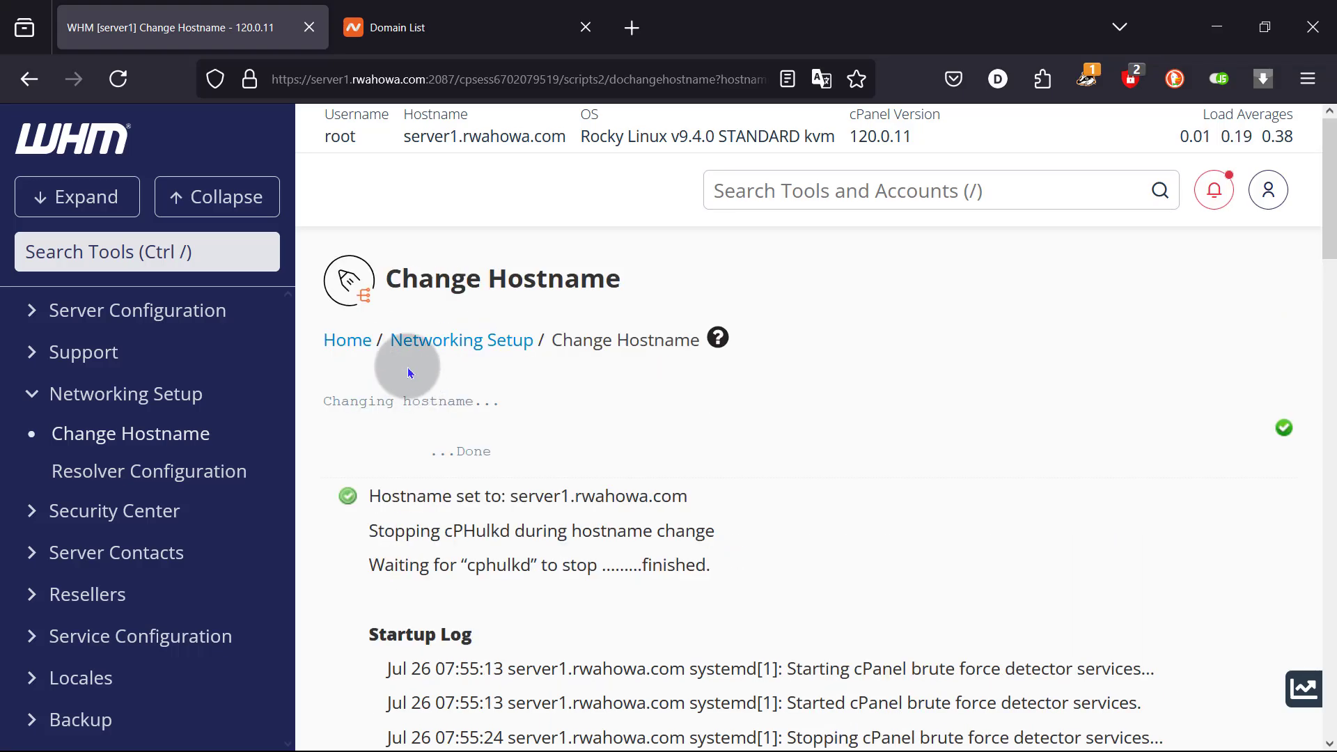
pyautogui.click(393, 28)
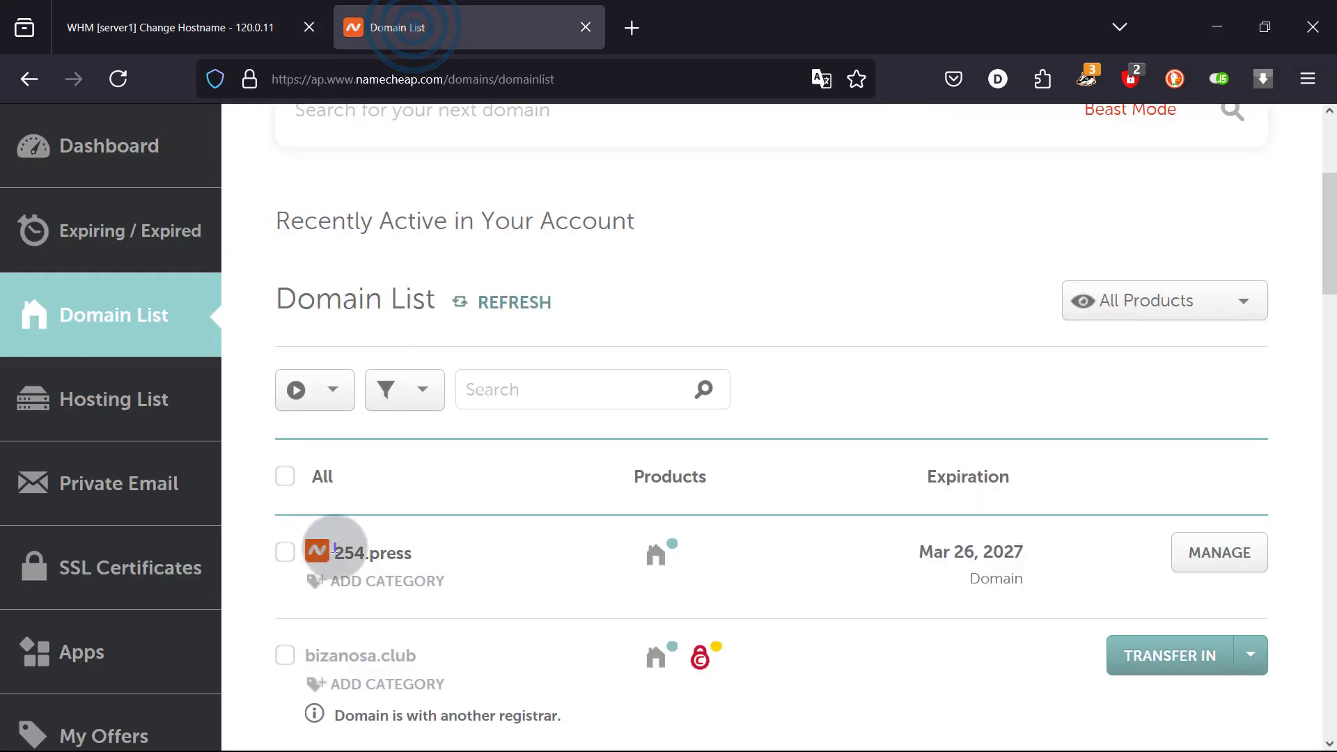
pyautogui.moveTo(327, 553); pyautogui.dragTo(421, 565)
pyautogui.click(269, 220)
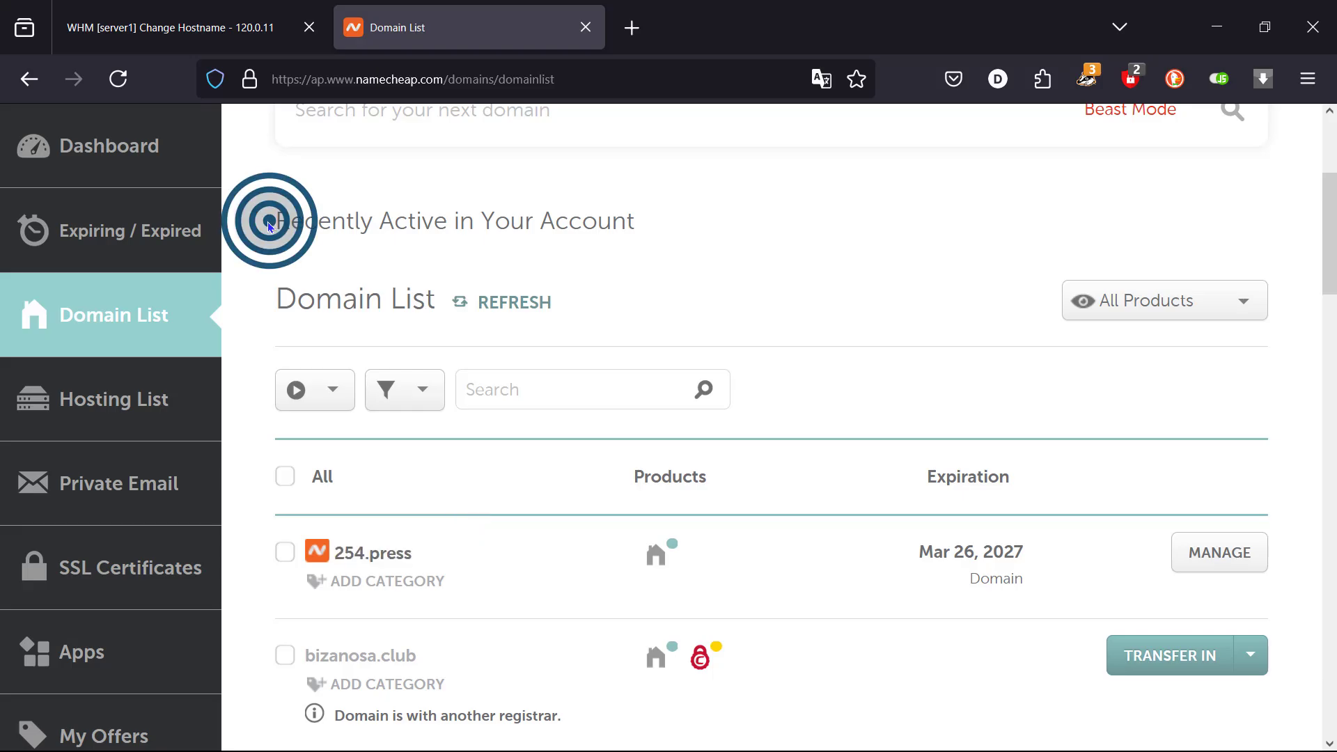
pyautogui.click(202, 28)
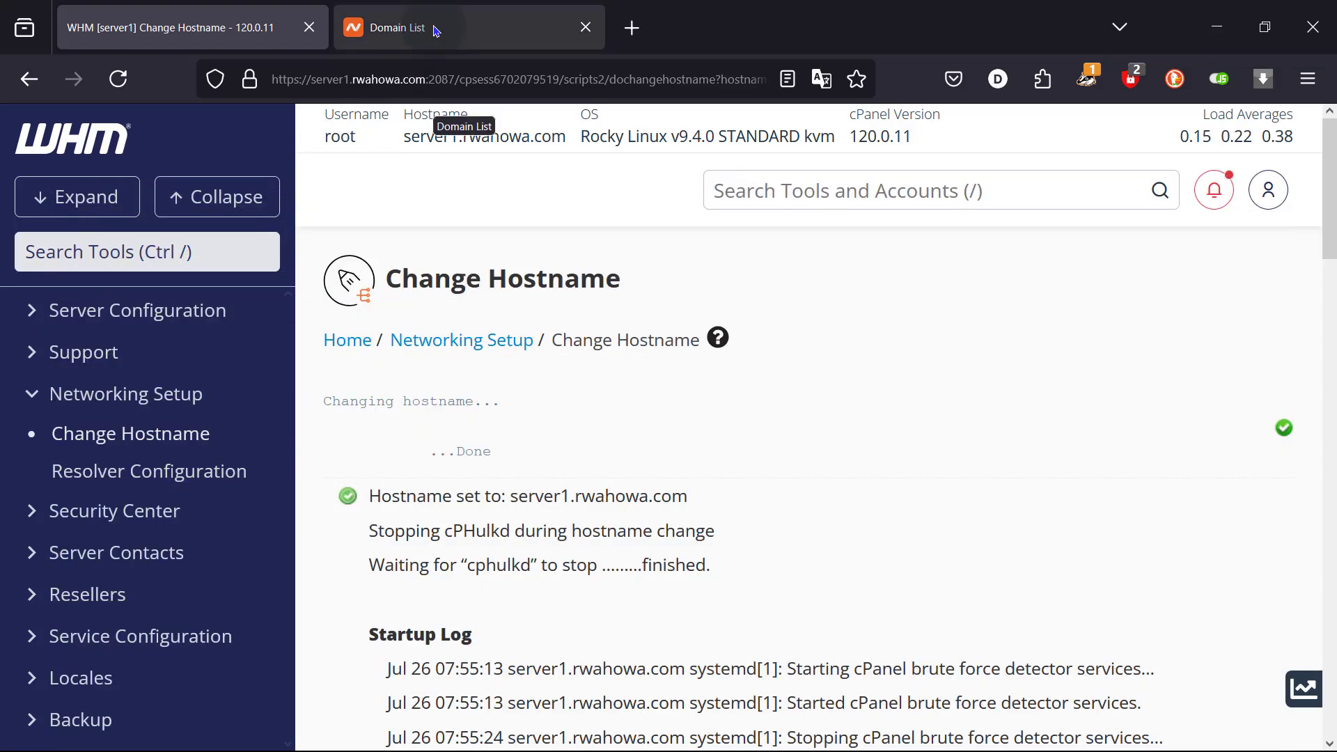
# Switch to Namecheap and open the Advanced DNS settings of the 254.press domain
pyautogui.click(432, 27)
pyautogui.scroll(-2, 432, 238)
pyautogui.tripleClick(415, 425)
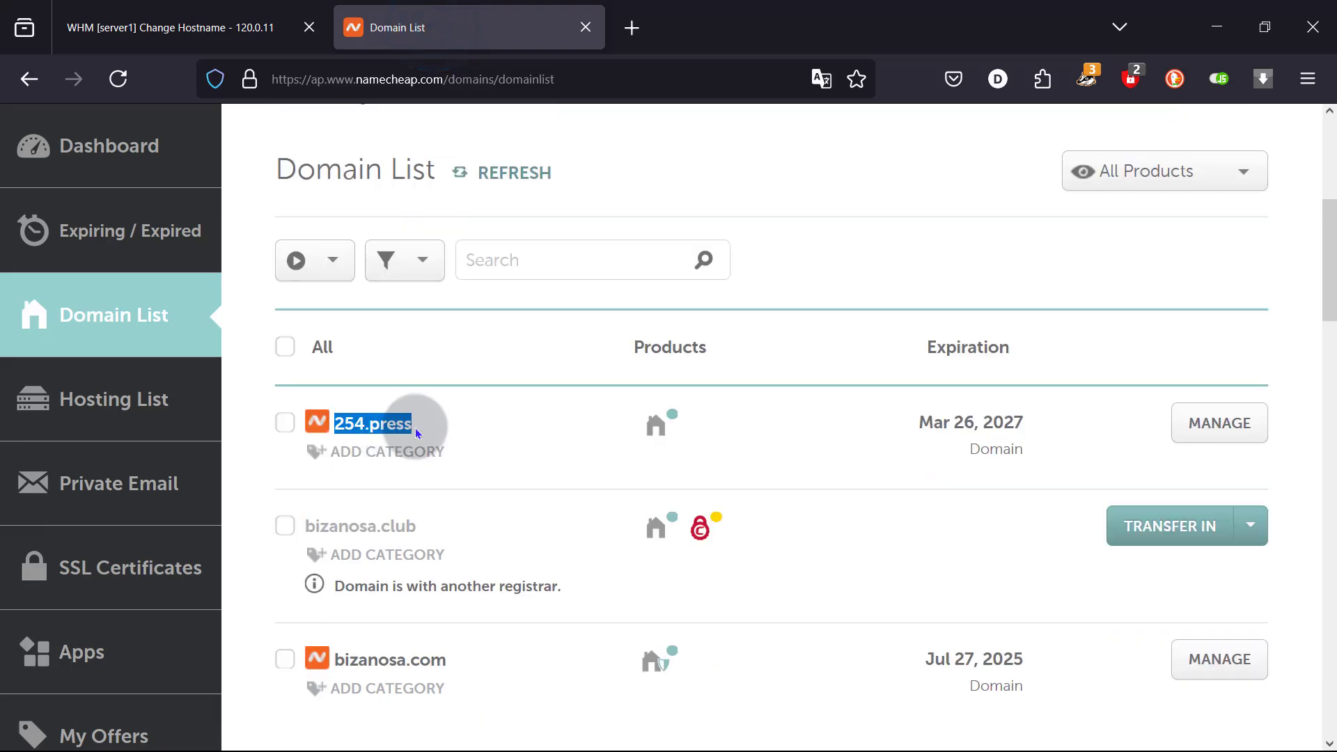
pyautogui.rightClick(359, 426)
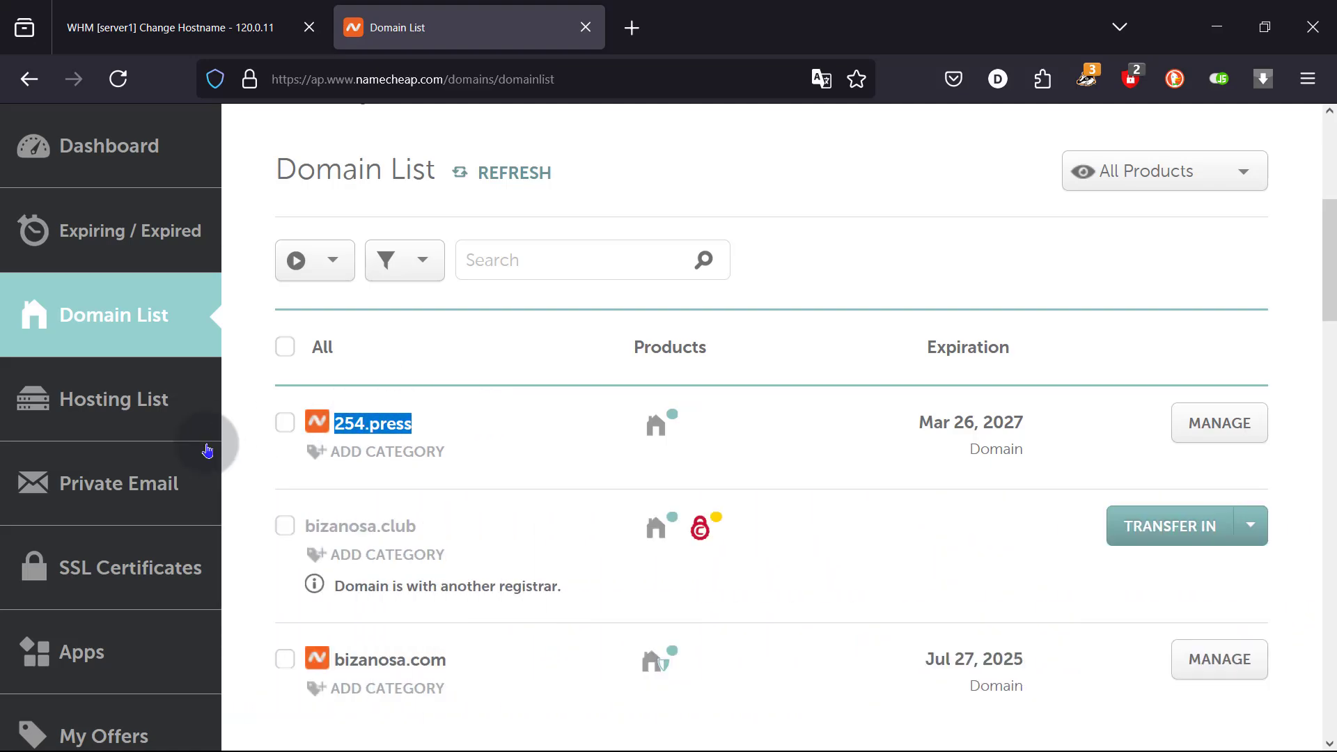
pyautogui.click(239, 447)
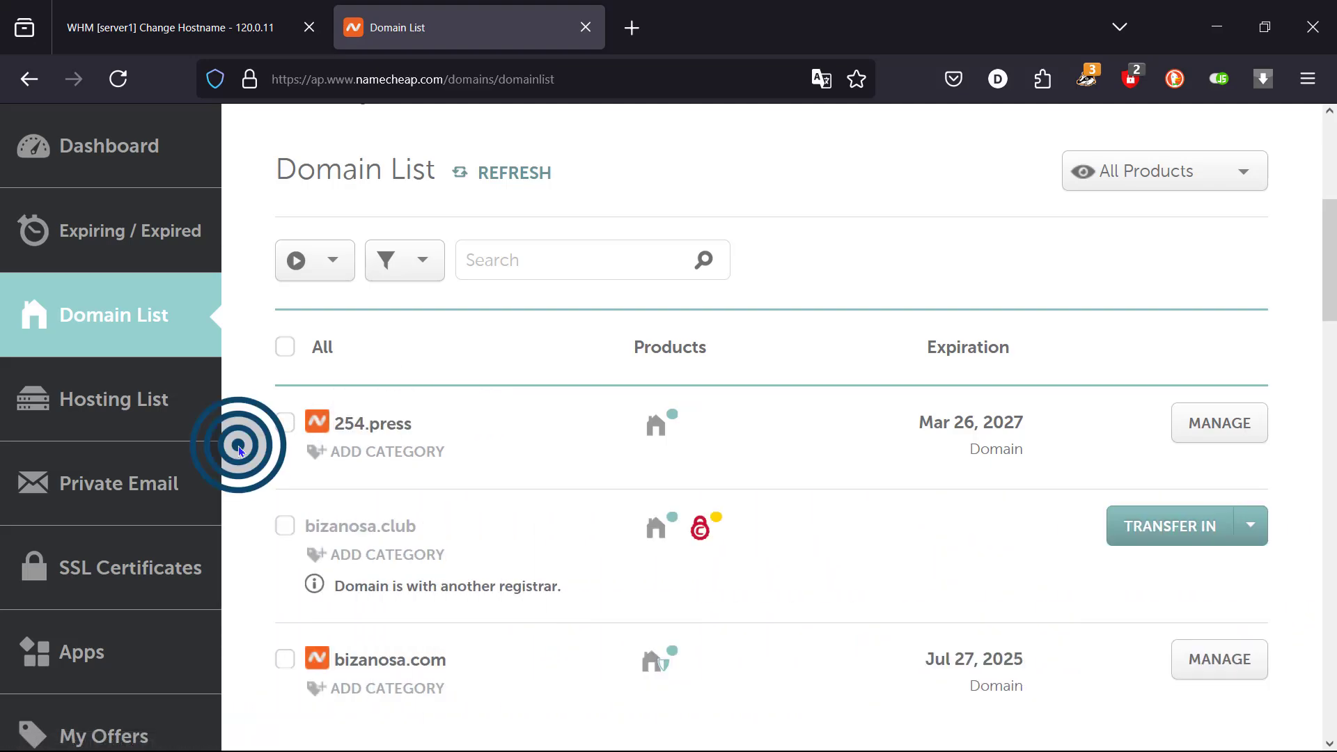
pyautogui.click(1223, 427)
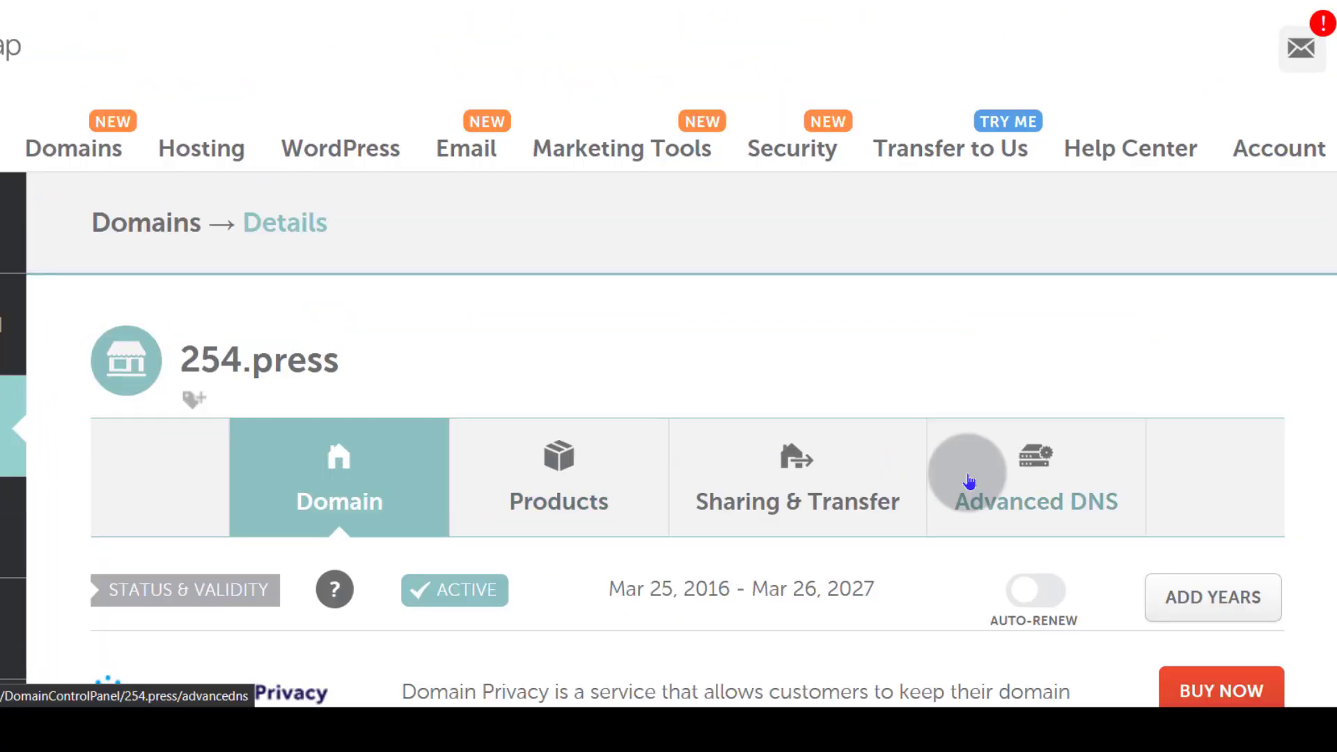
pyautogui.click(1050, 477)
pyautogui.click(1024, 452)
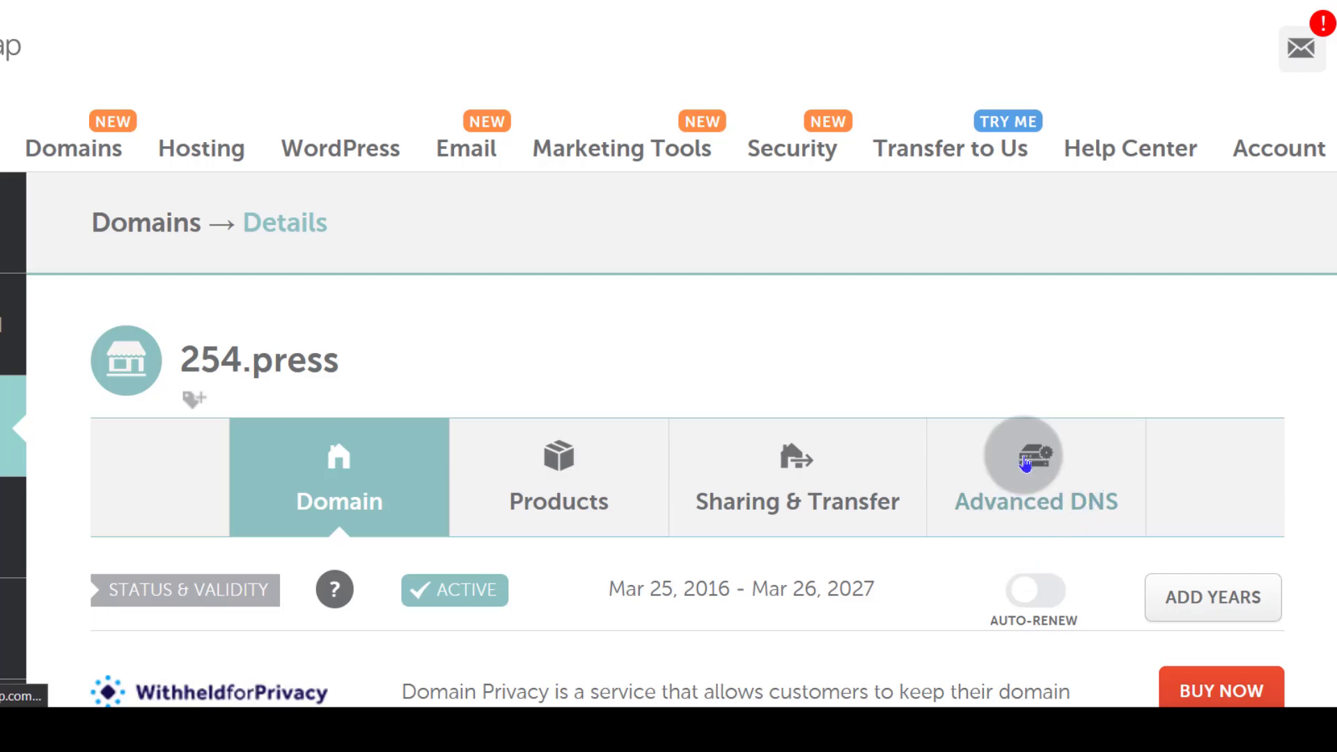
# Examine the host records section of 254.press to see where its DNS records are managed
pyautogui.scroll(-5, 1020, 540)
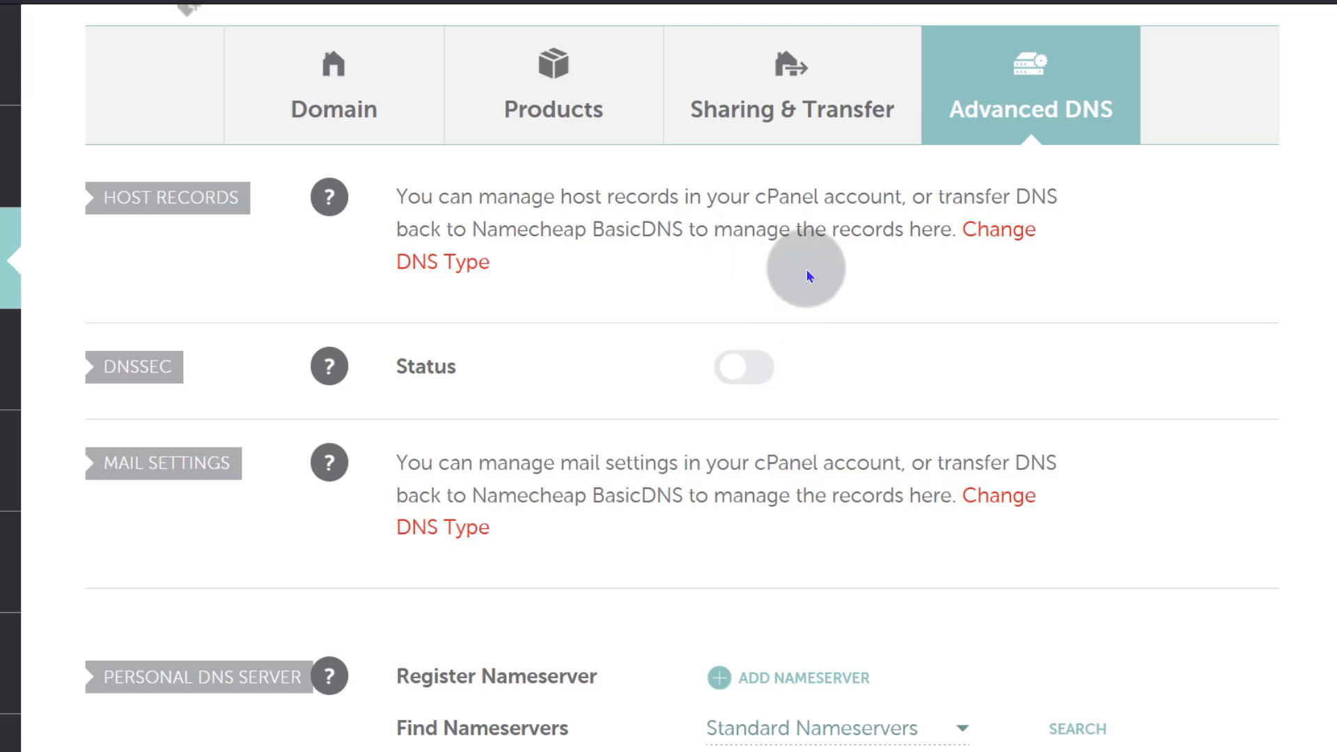
pyautogui.moveTo(803, 230); pyautogui.dragTo(733, 230)
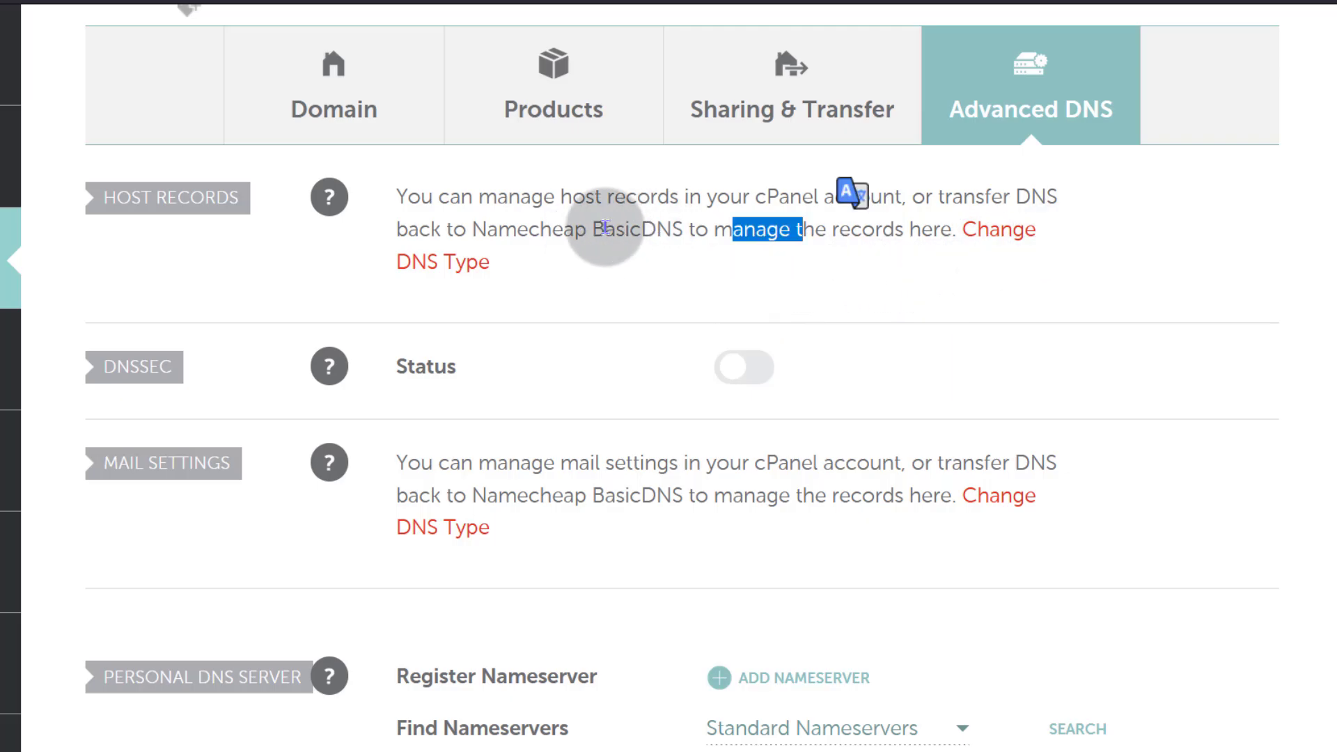
pyautogui.moveTo(605, 230); pyautogui.dragTo(616, 229)
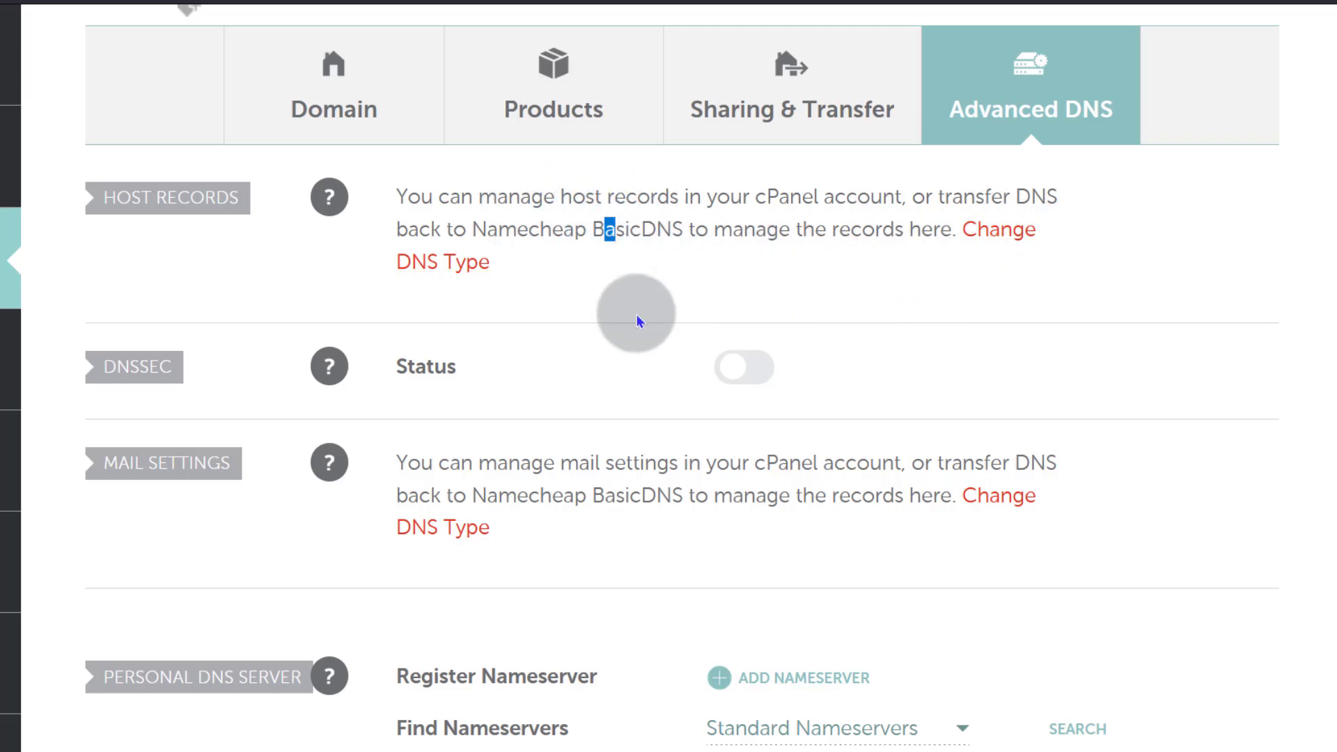
pyautogui.scroll(4, 597, 311)
pyautogui.moveTo(199, 273); pyautogui.dragTo(427, 280)
pyautogui.click(624, 254)
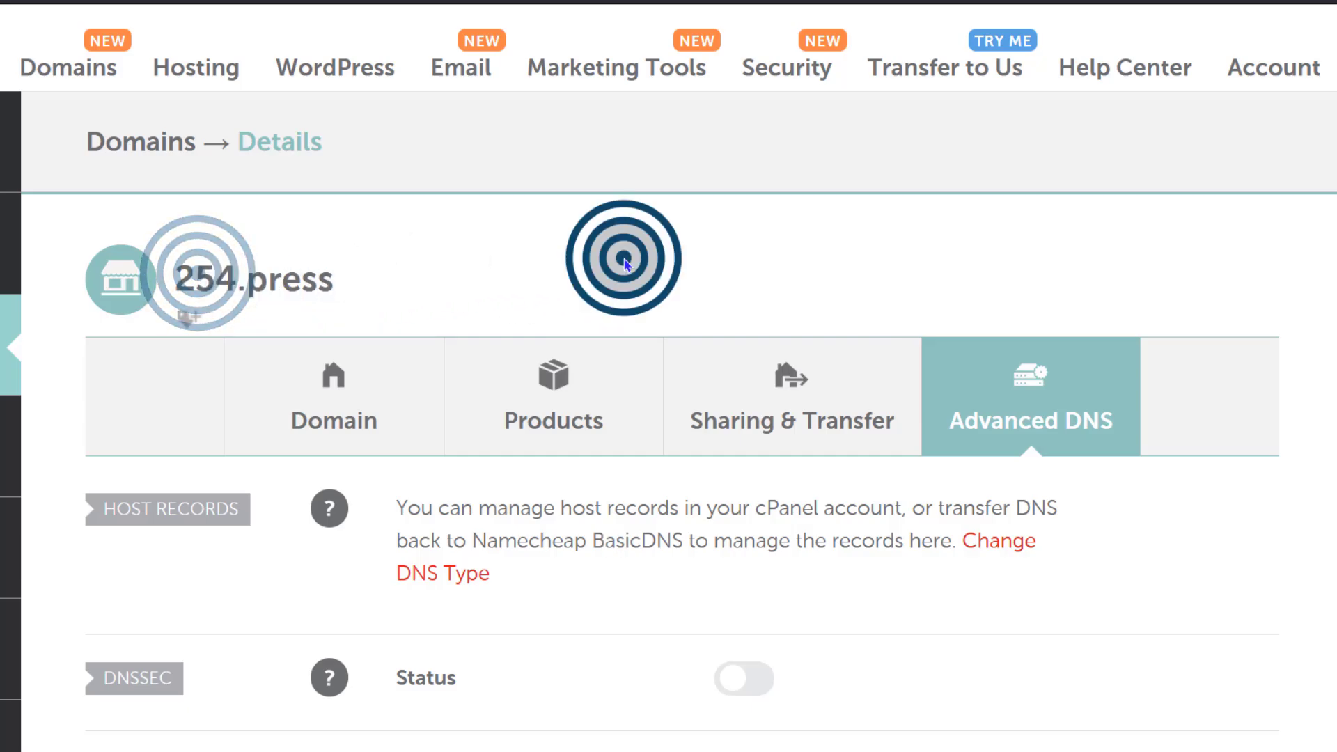
pyautogui.scroll(-4, 696, 258)
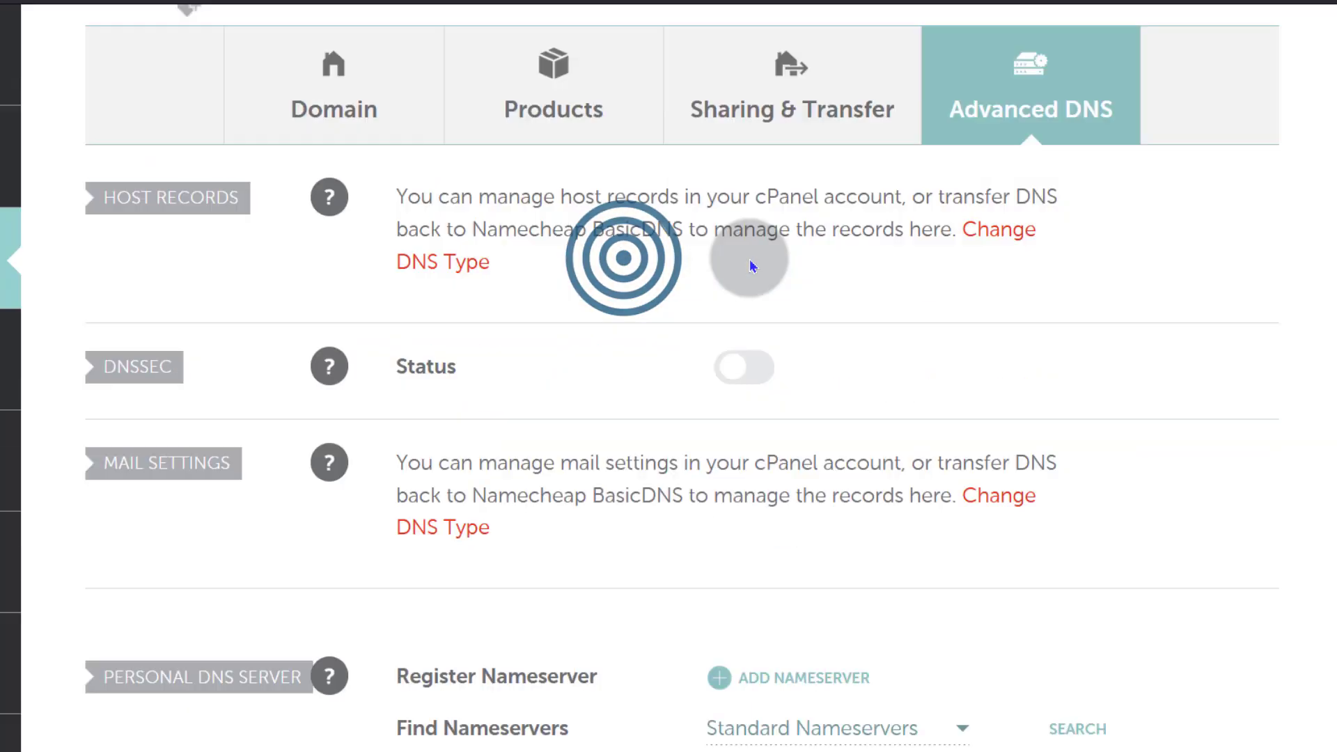
# Change the nameservers of 254.press to Namecheap BasicDNS and save the change
pyautogui.click(1007, 236)
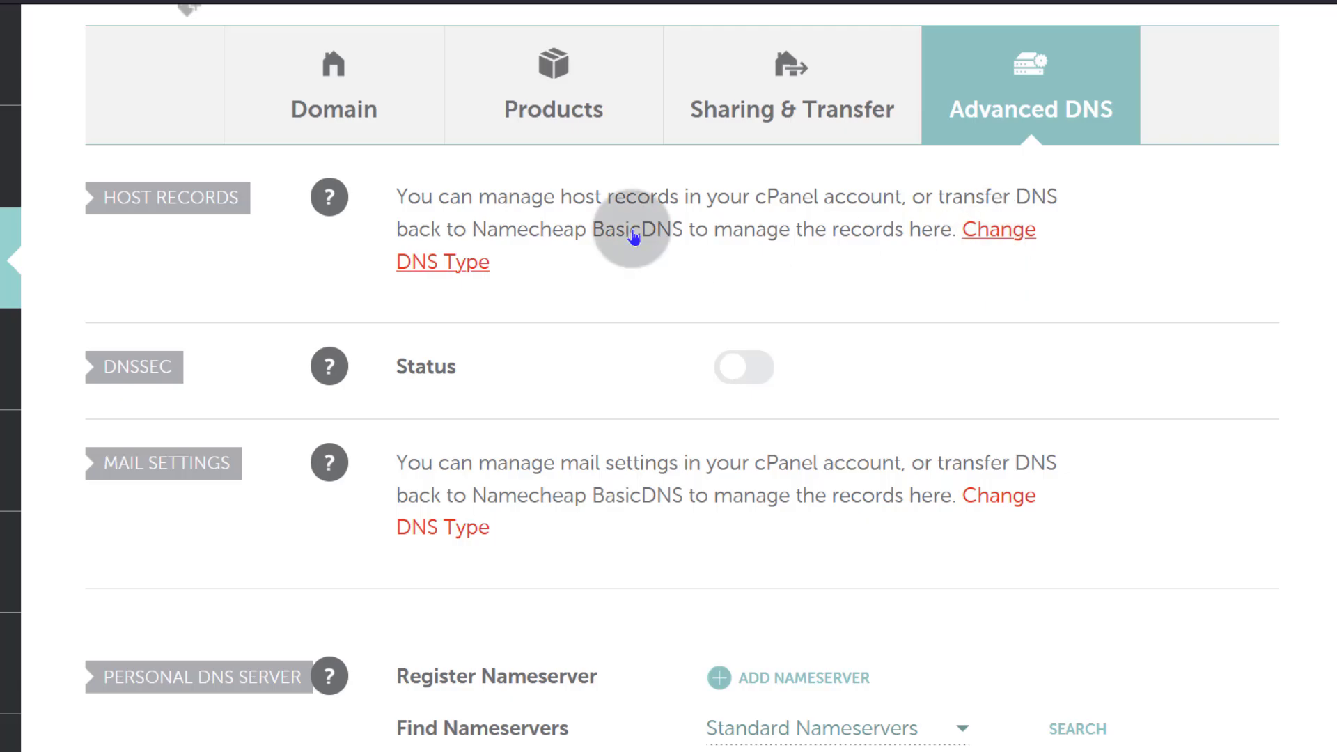
pyautogui.click(328, 108)
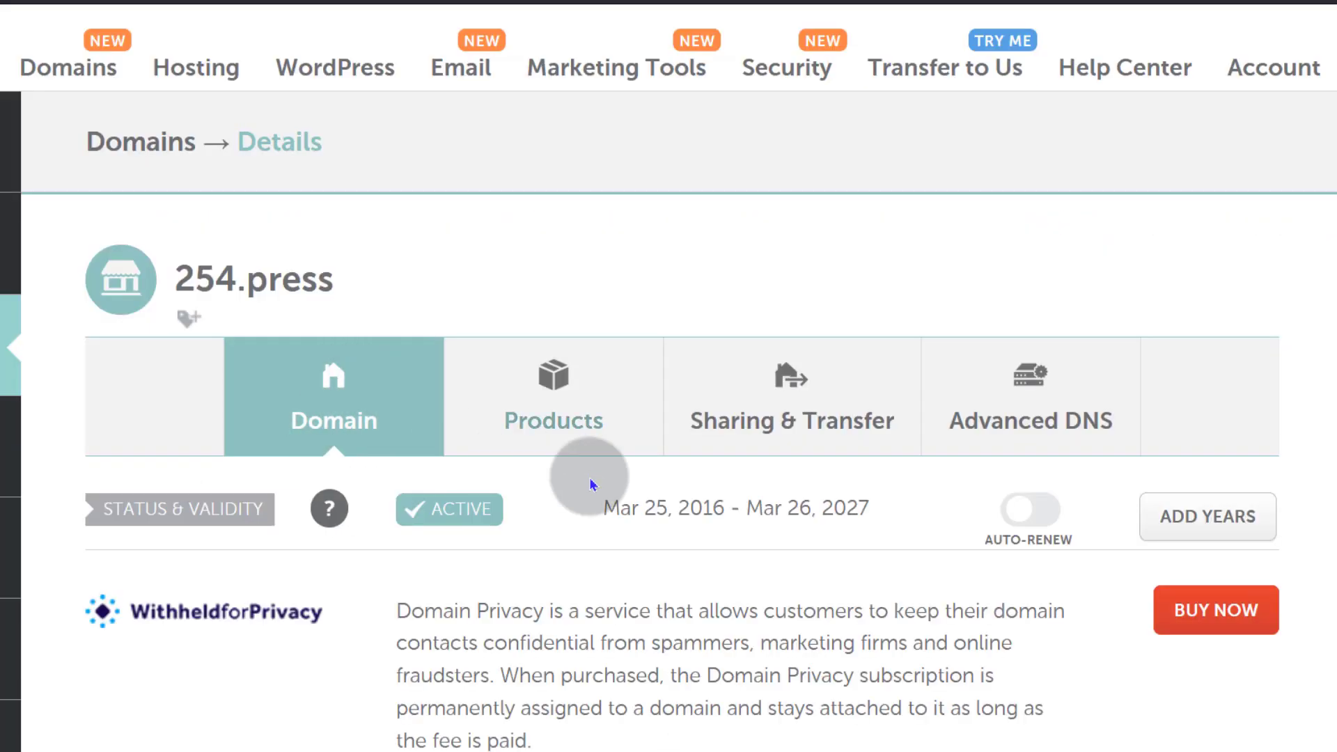
pyautogui.scroll(-10, 800, 463)
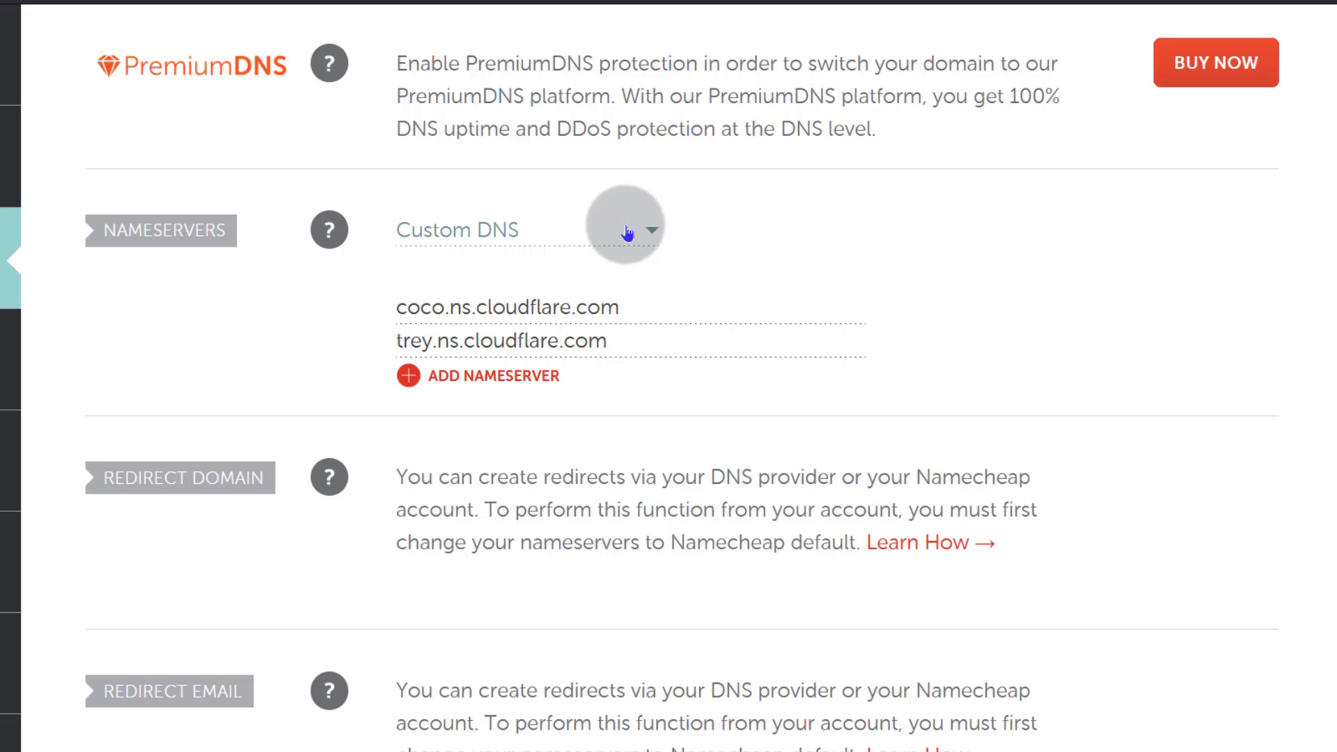
pyautogui.click(627, 233)
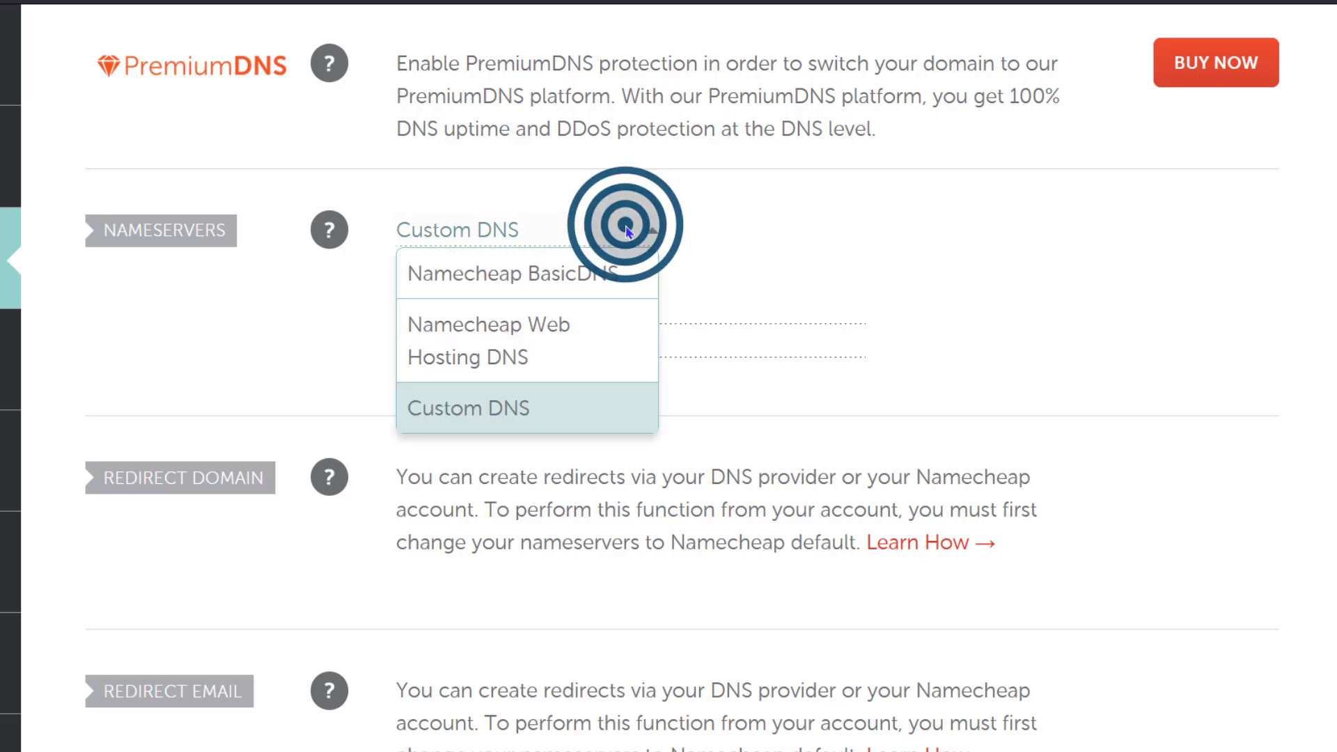
pyautogui.click(507, 279)
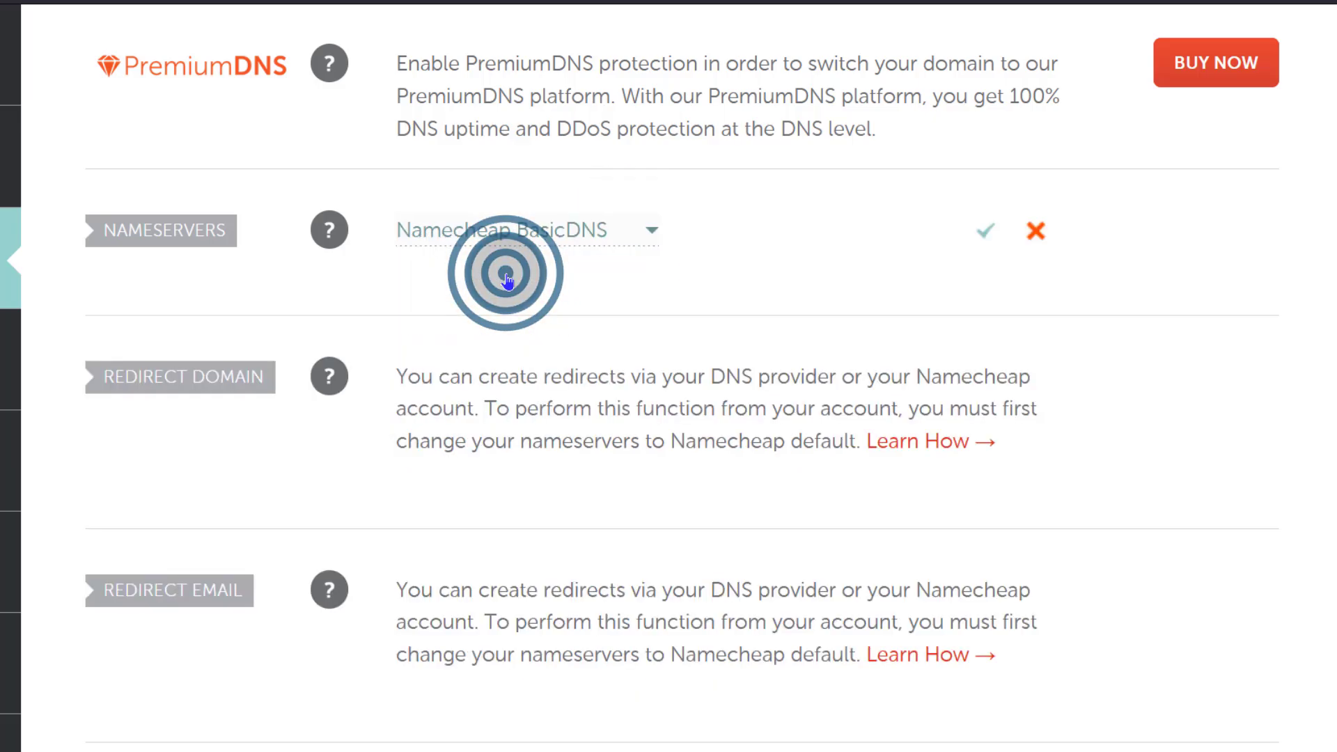
pyautogui.click(986, 234)
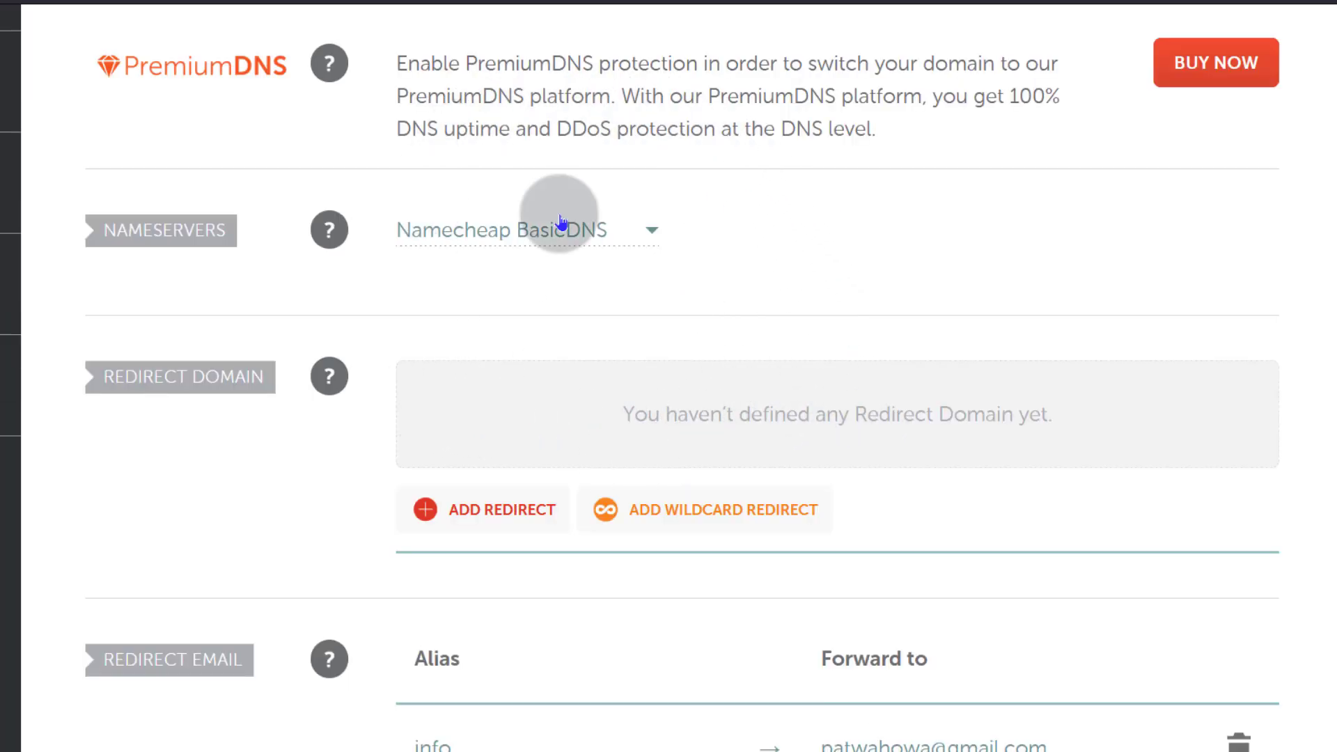
# Reopen the Advanced DNS settings of 254.press and review the host records, mail settings and Personal DNS Server section
pyautogui.scroll(10, 940, 289)
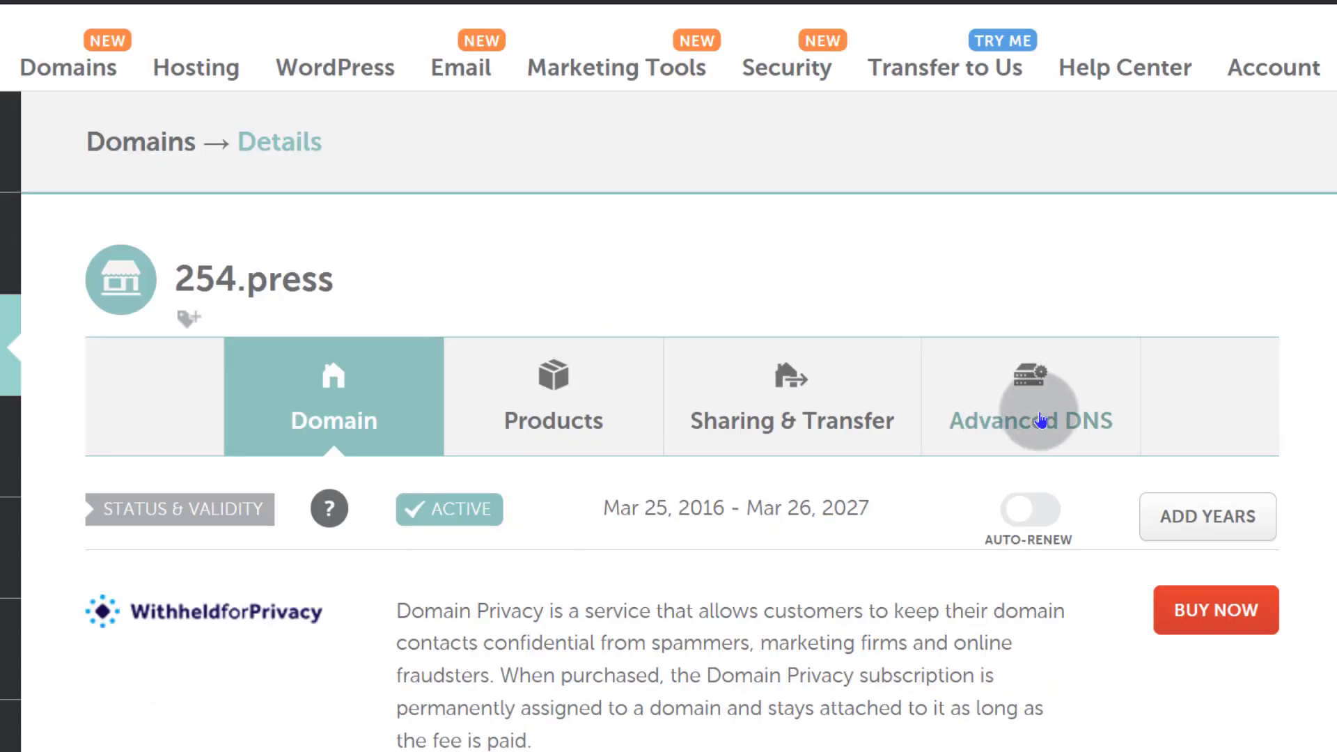
pyautogui.click(1040, 421)
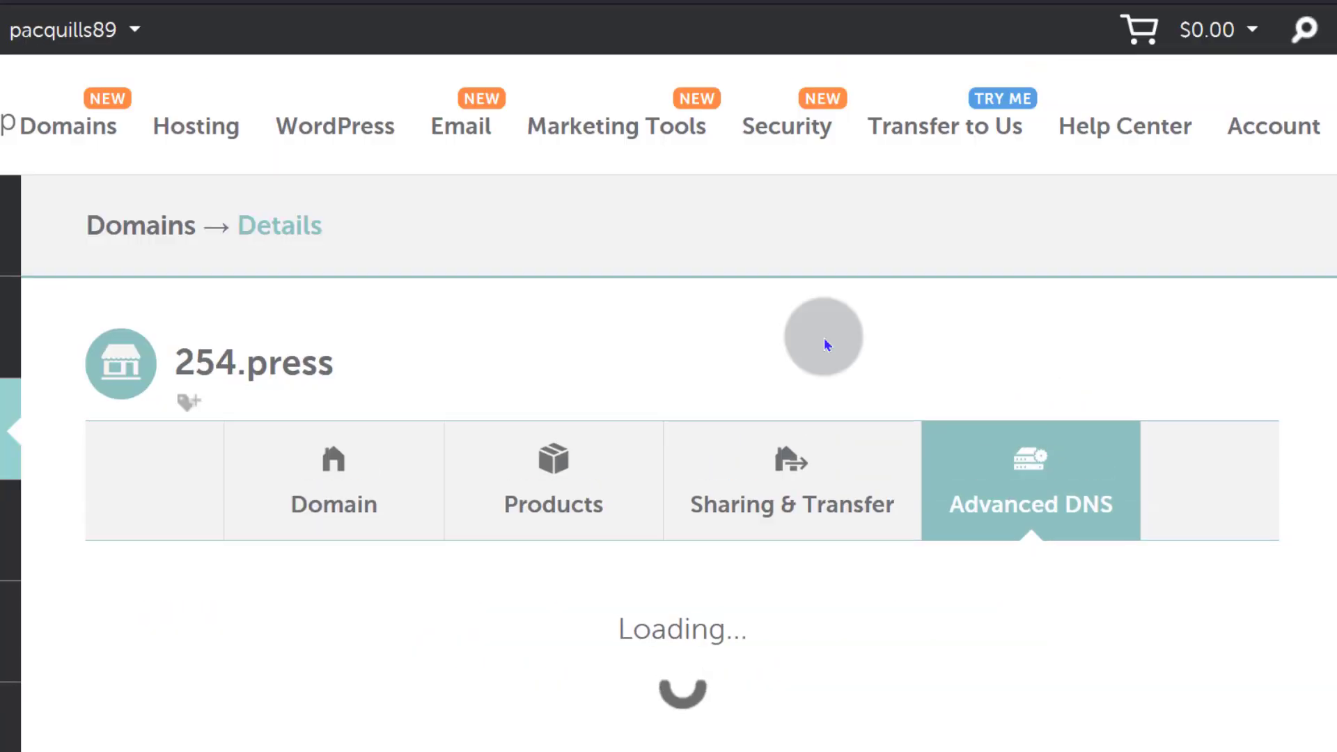
pyautogui.scroll(-6, 728, 360)
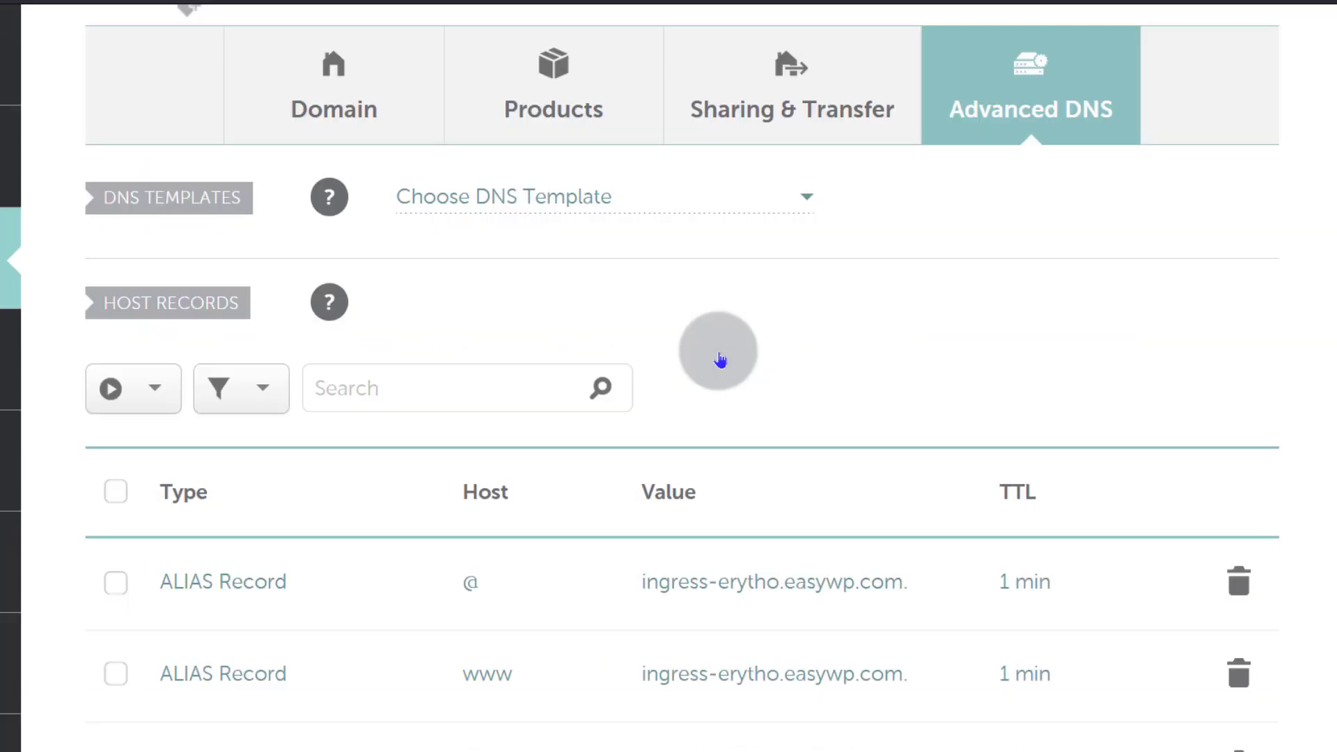
pyautogui.scroll(-12, 720, 359)
pyautogui.scroll(8, 720, 360)
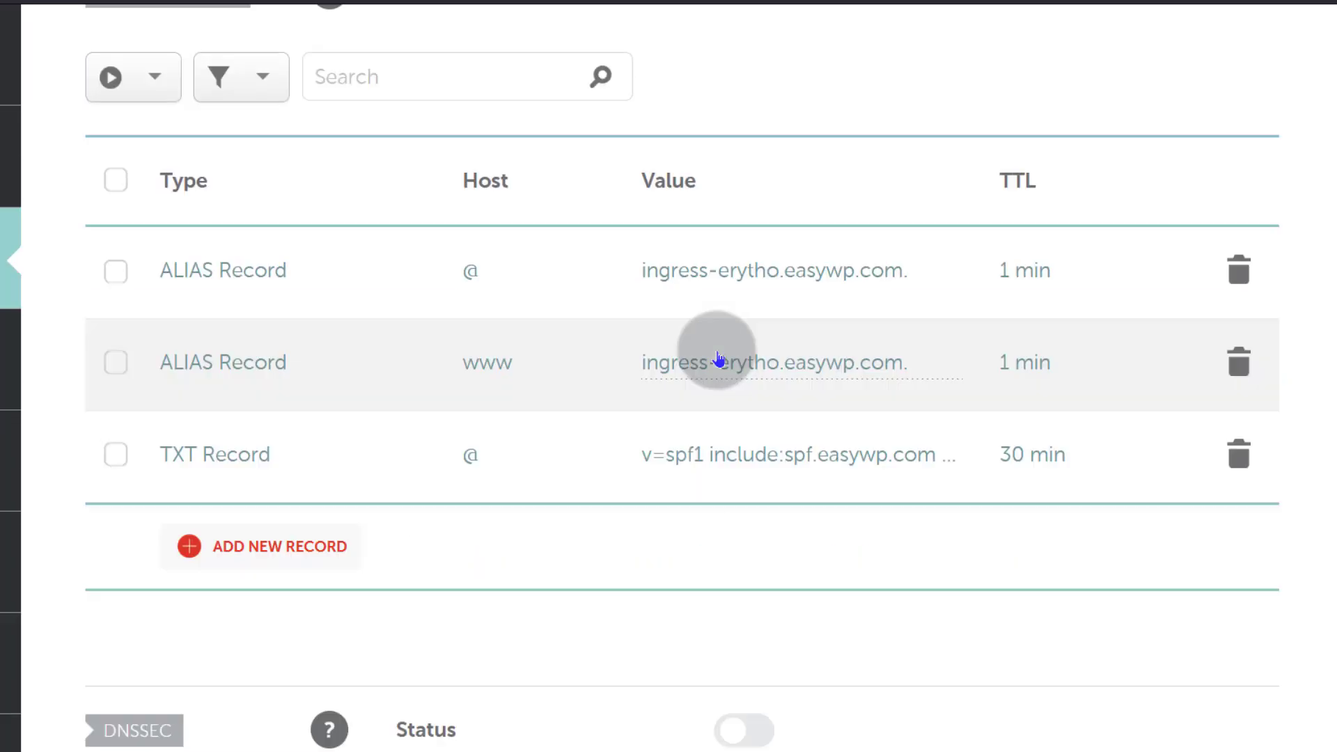
pyautogui.scroll(6, 718, 358)
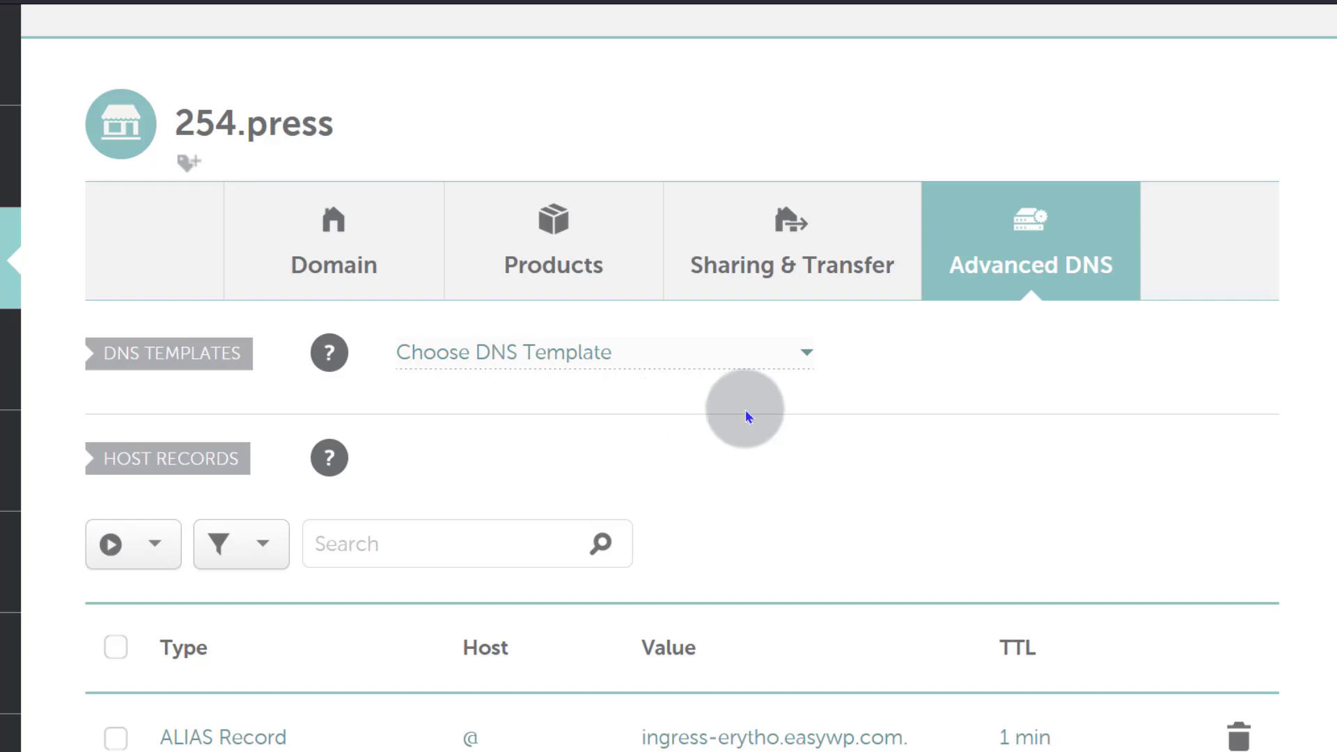
pyautogui.scroll(-6, 881, 386)
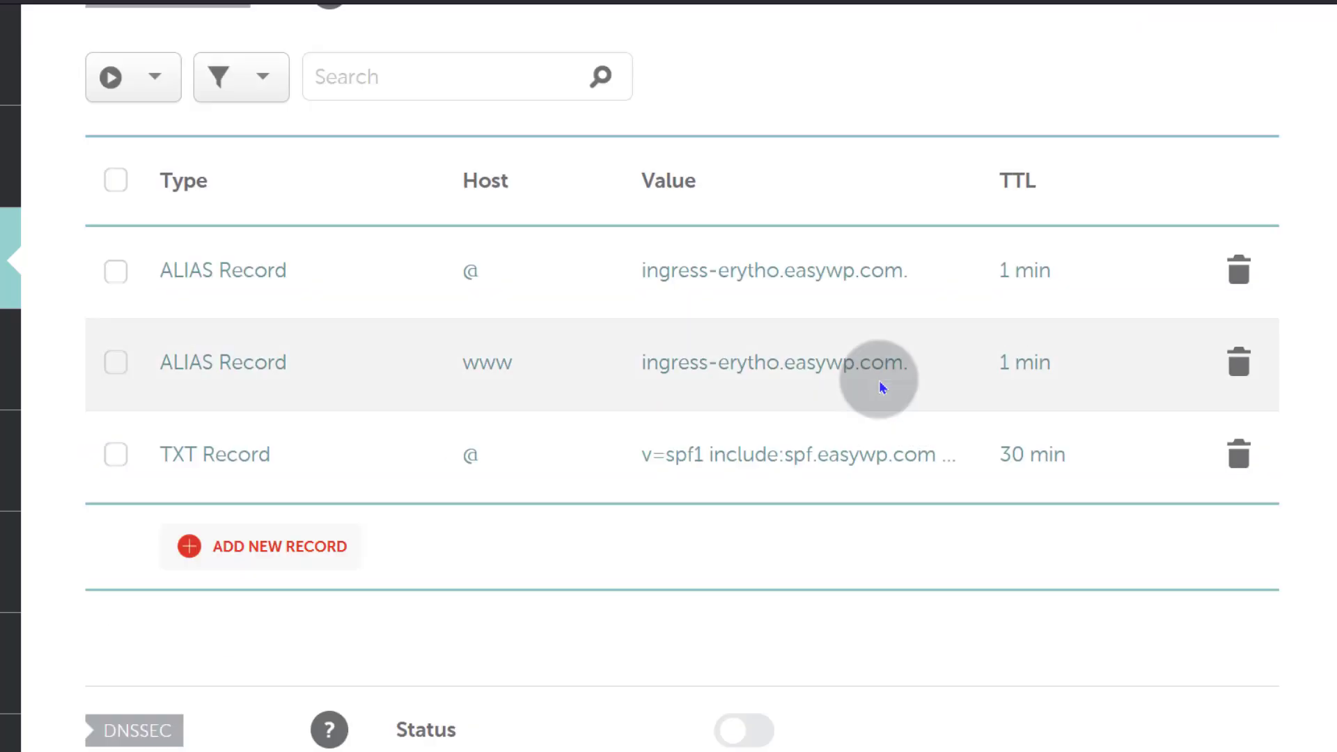
pyautogui.scroll(-3, 881, 387)
pyautogui.scroll(-15, 617, 397)
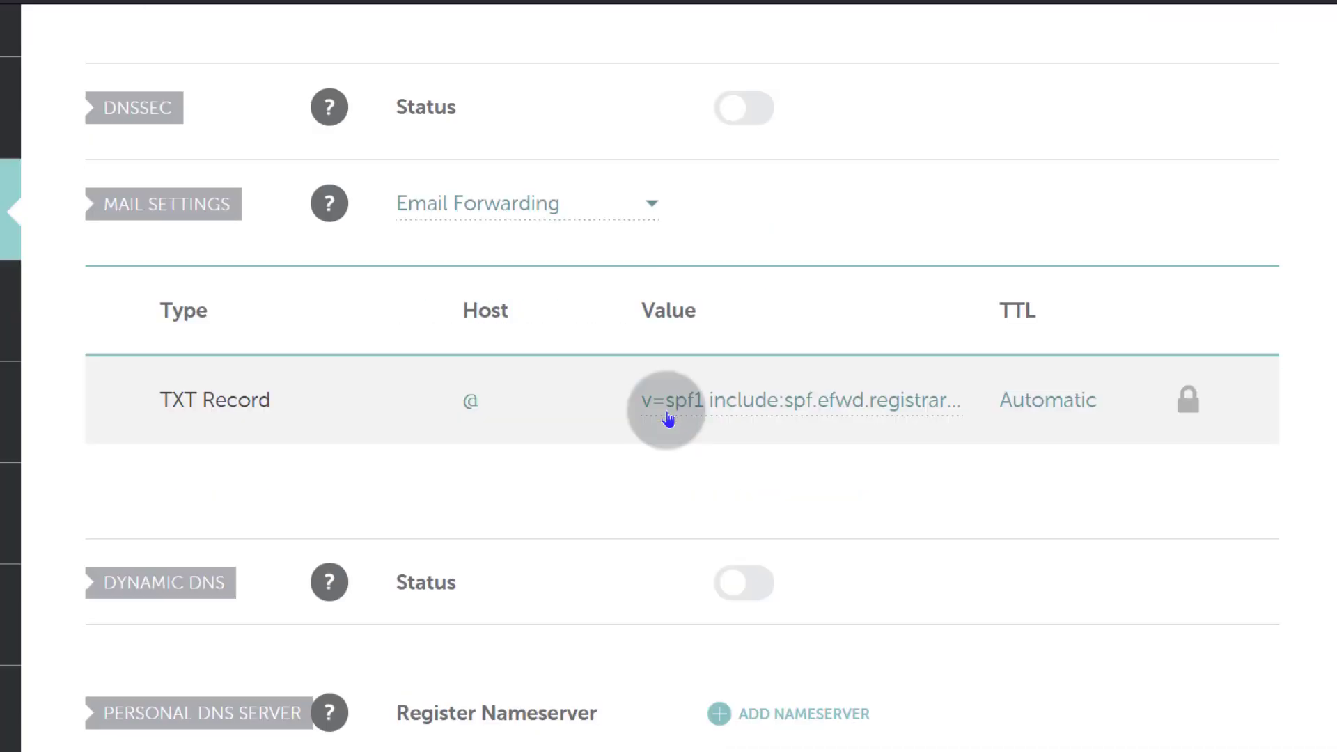
pyautogui.scroll(8, 667, 418)
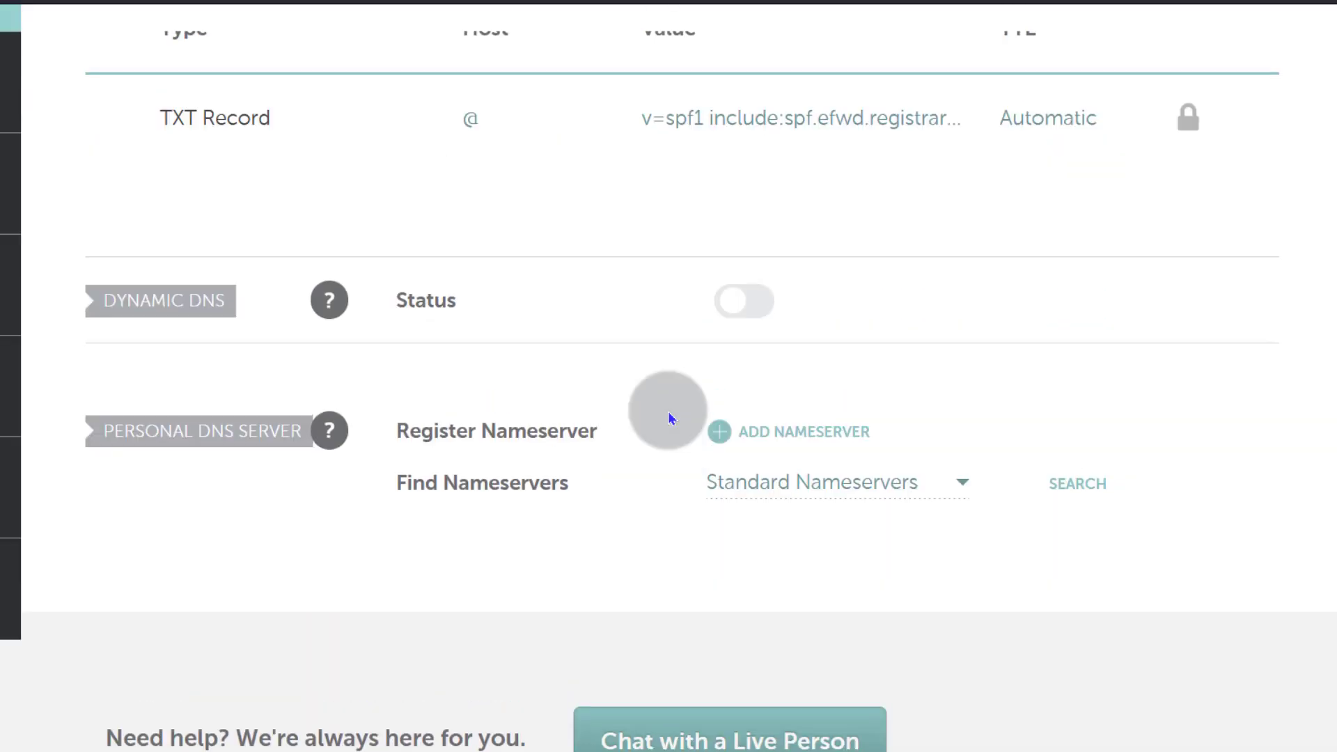
pyautogui.scroll(-5, 670, 418)
pyautogui.scroll(2, 472, 427)
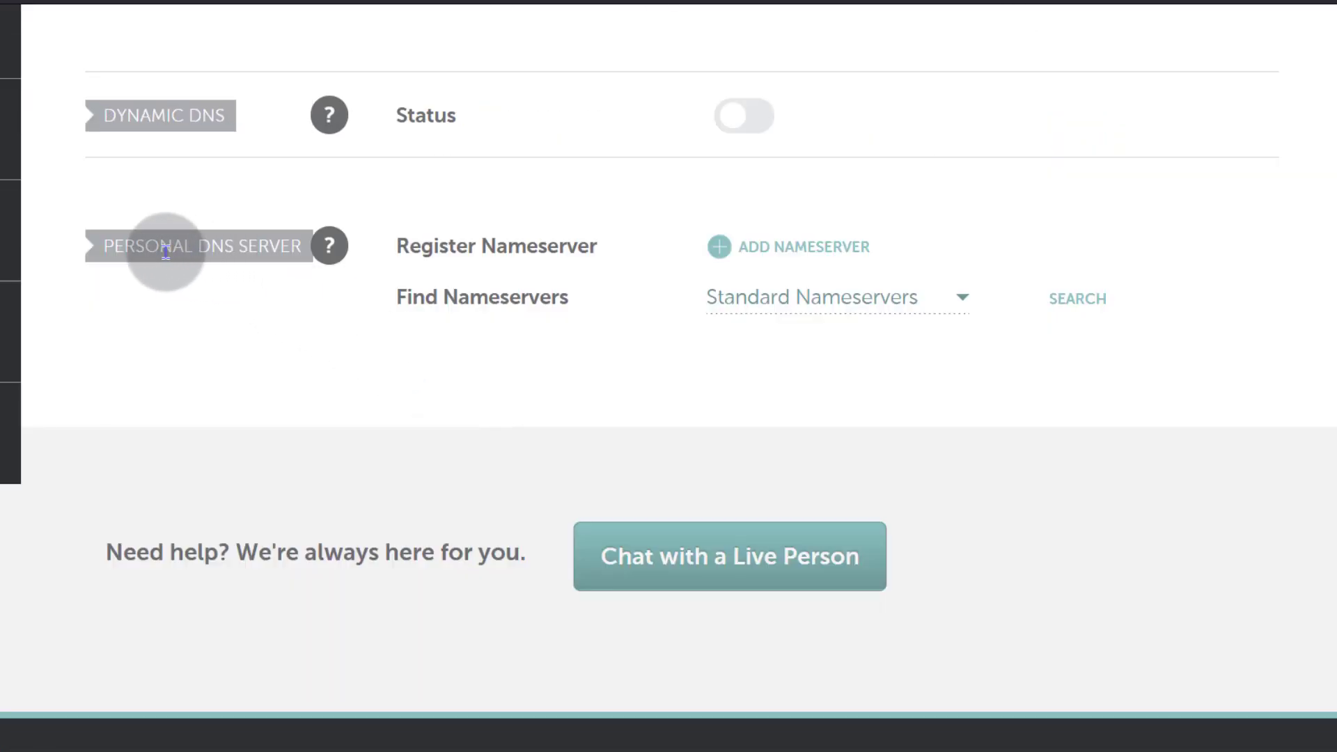
pyautogui.scroll(3, 293, 334)
pyautogui.scroll(-3, 334, 390)
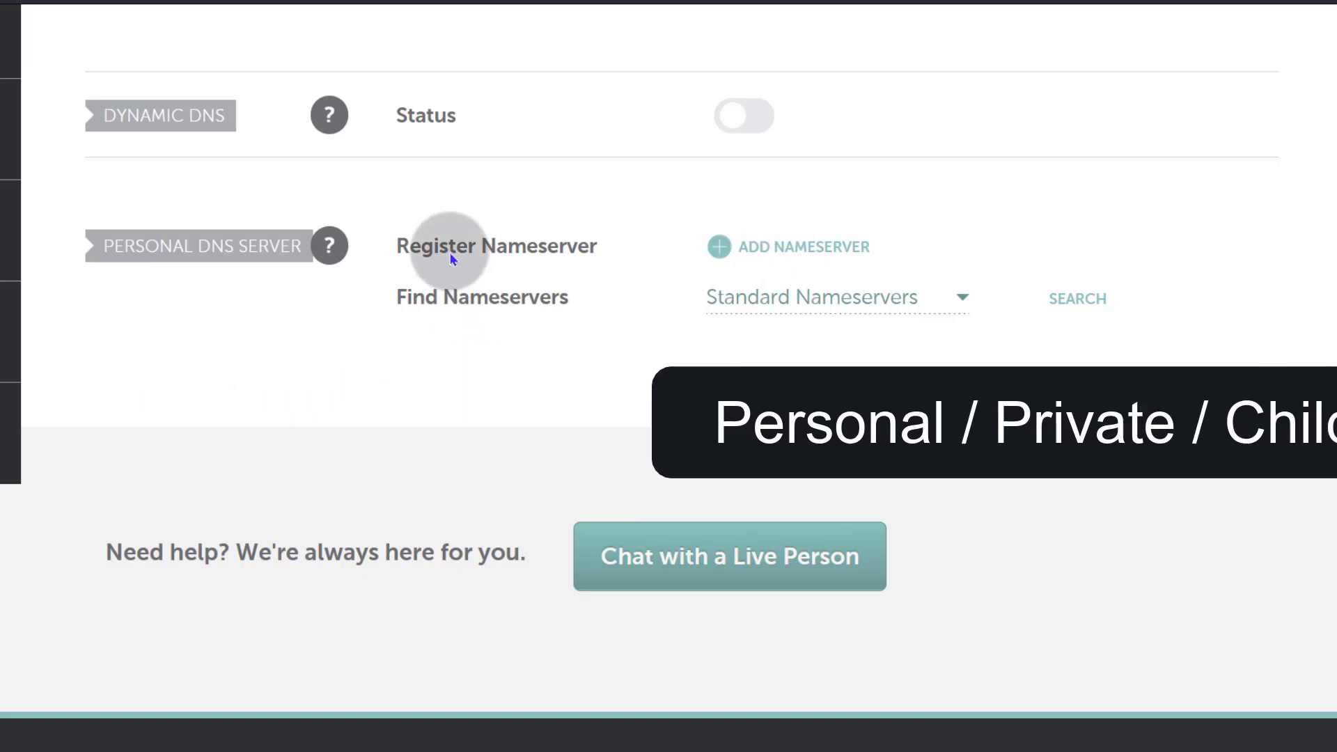
# Start registering a personal nameserver for 254.press and choose ns1 as its name
pyautogui.click(472, 241)
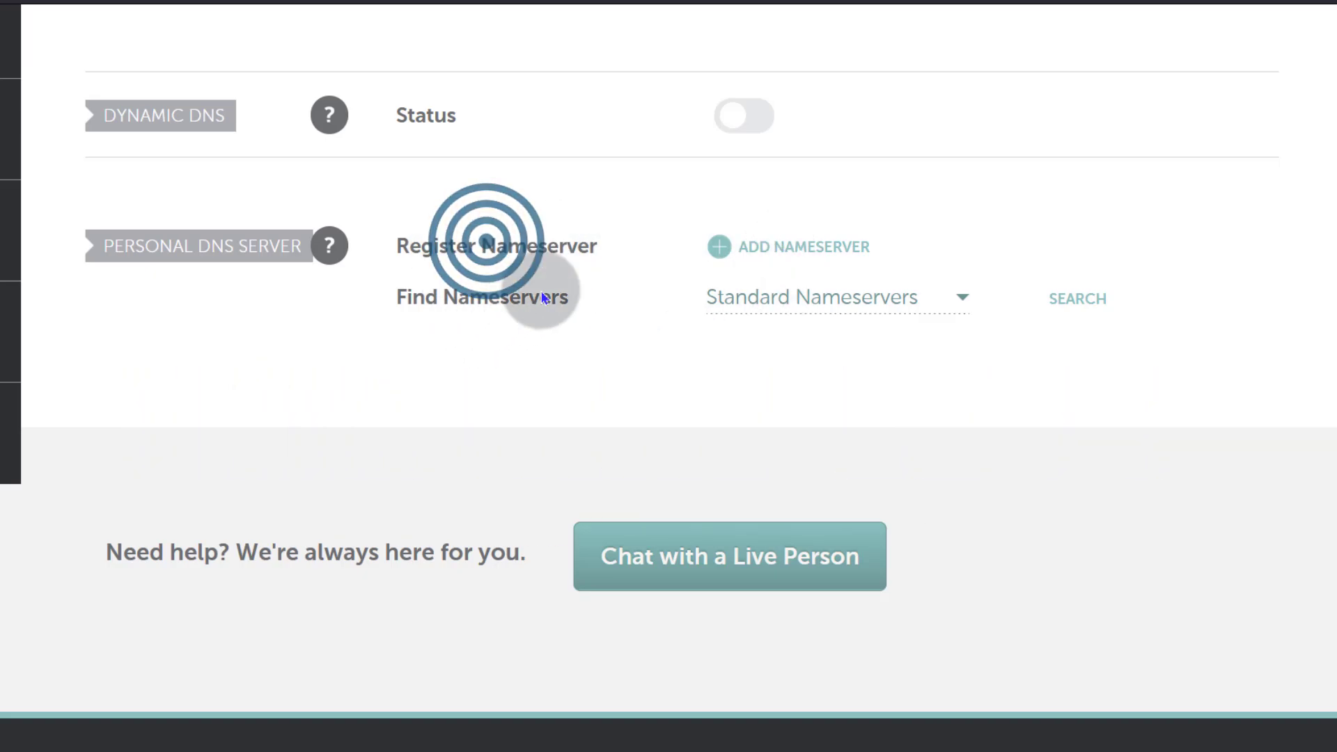
pyautogui.click(788, 251)
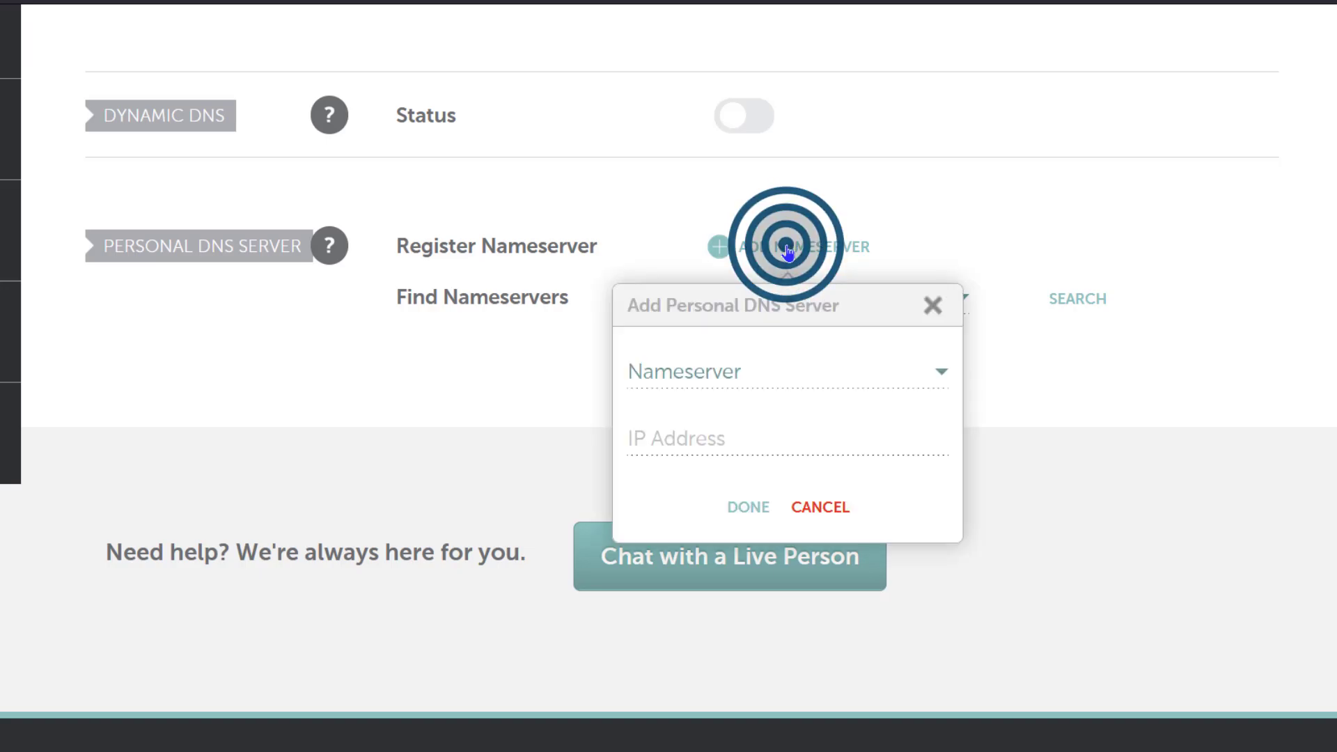
pyautogui.click(721, 369)
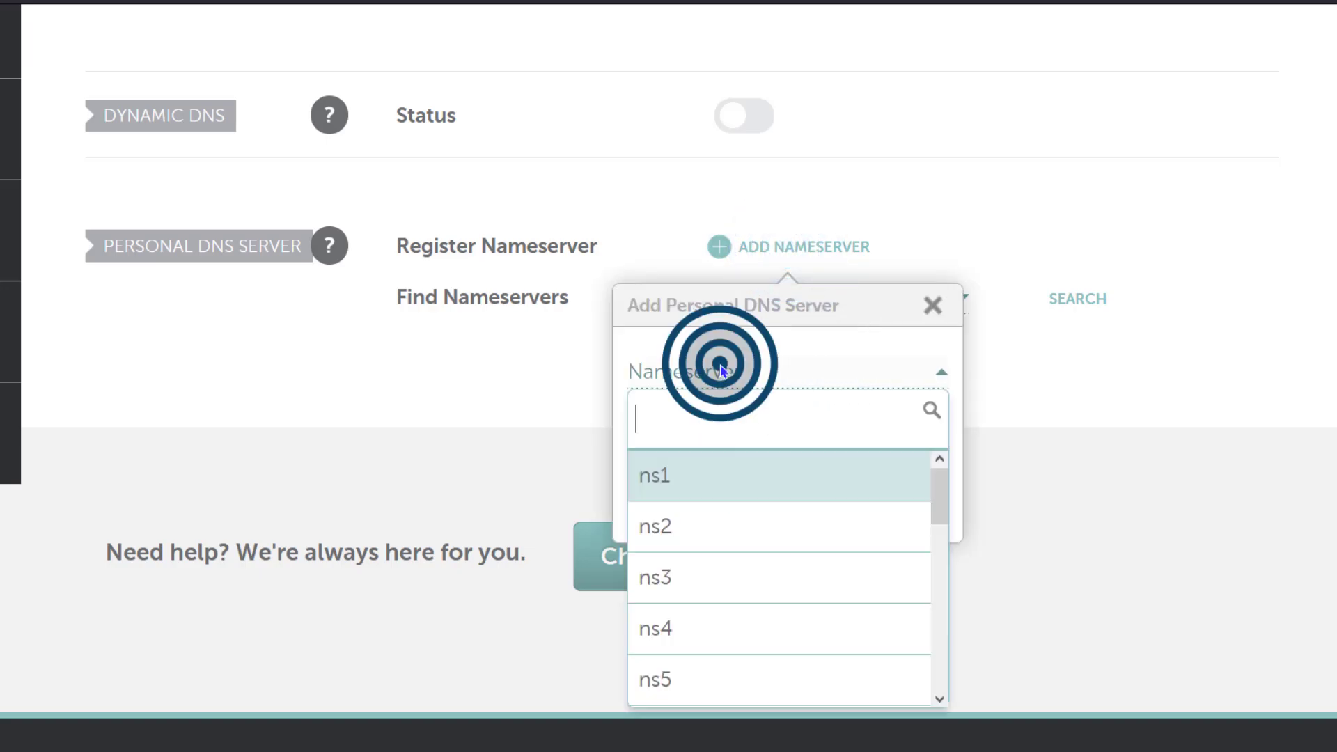
pyautogui.click(722, 481)
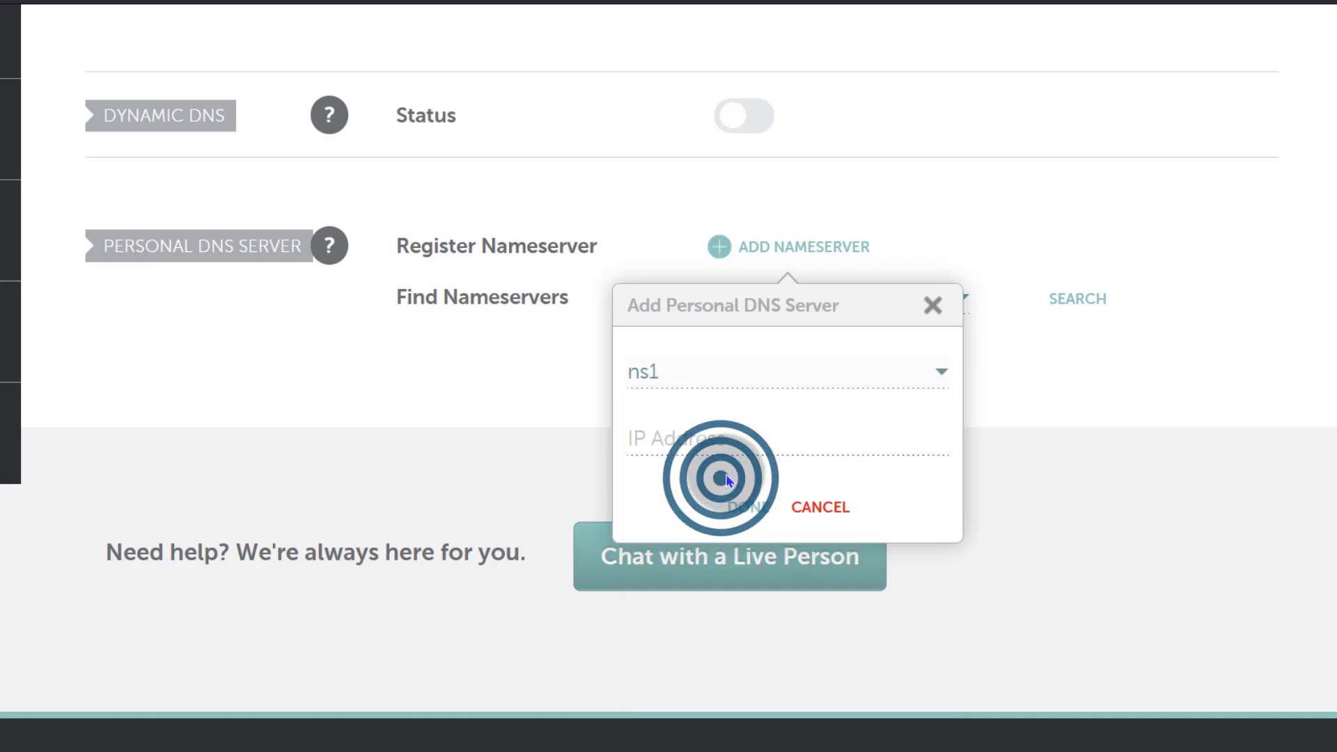
pyautogui.click(685, 433)
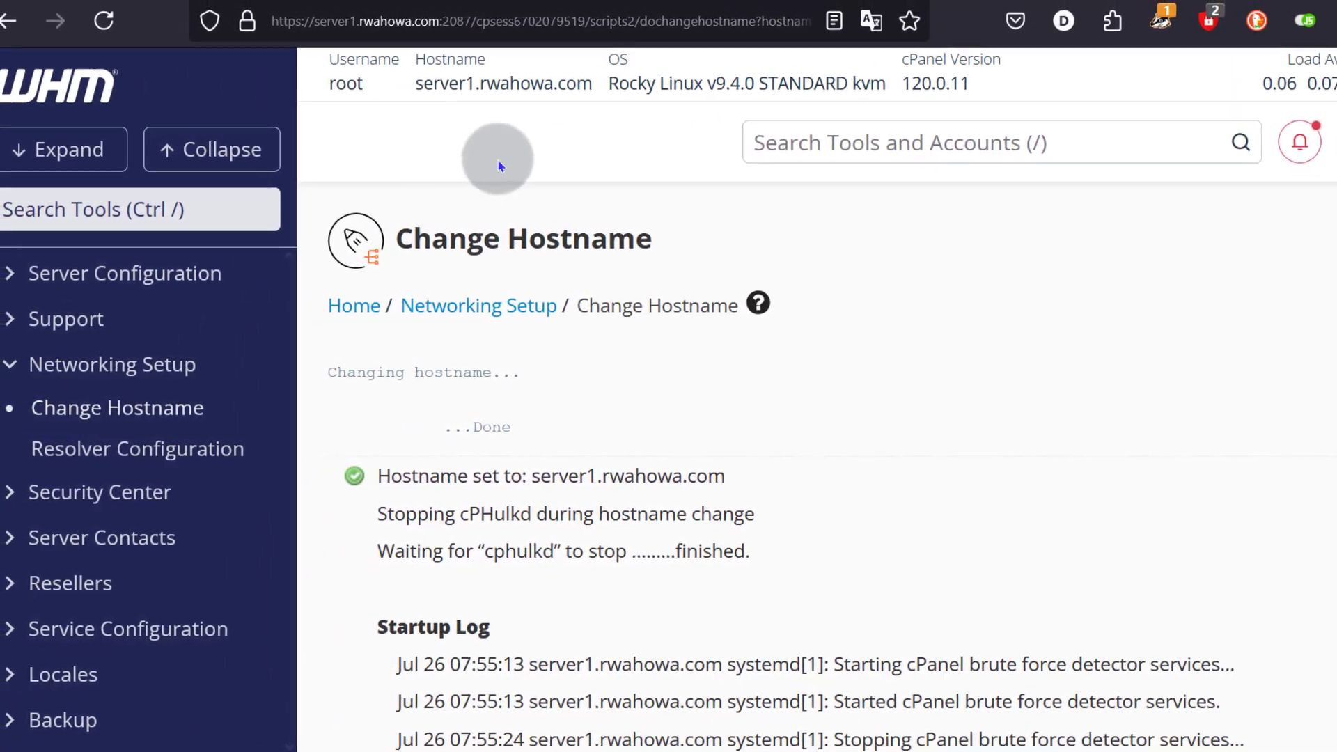
# Switch to the server's terminal session, run "ip route" and copy the server's source IP address from the default route
pyautogui.scroll(-10, 472, 155)
pyautogui.scroll(10, 602, 165)
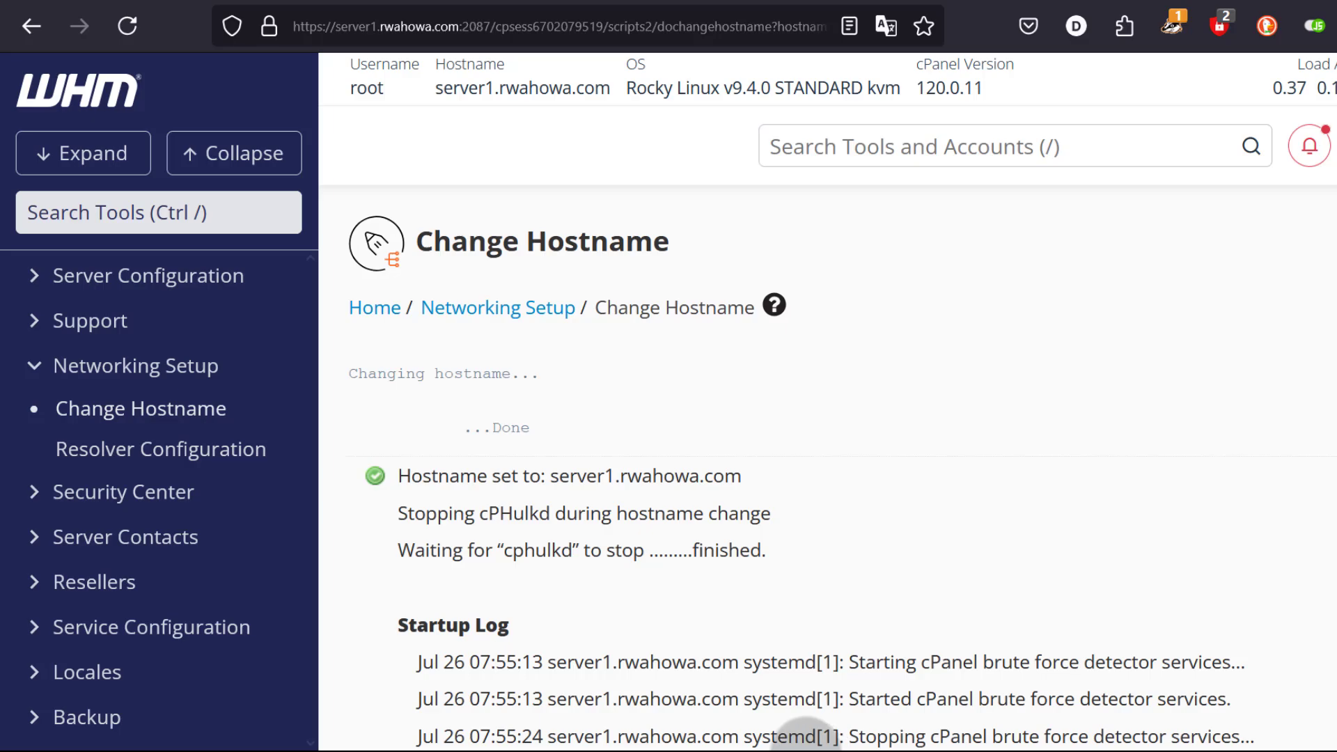
pyautogui.press('super')
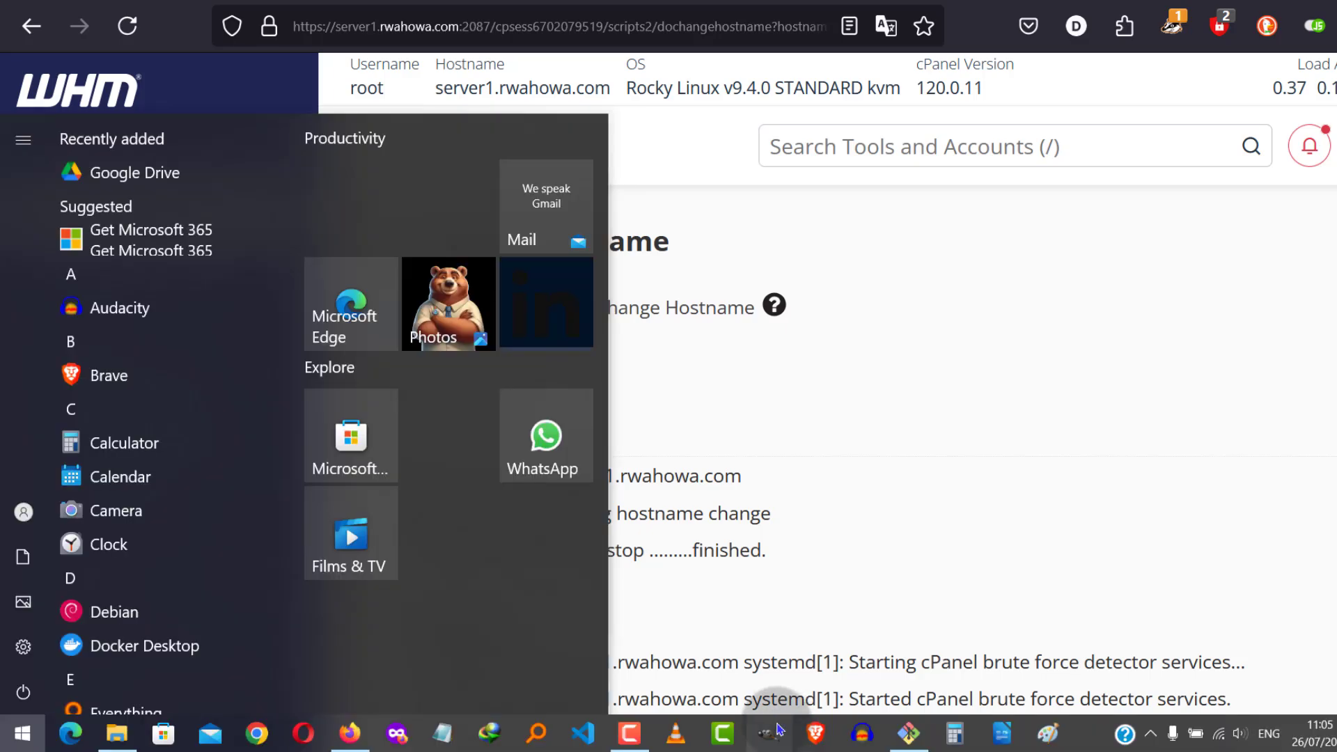
pyautogui.click(907, 738)
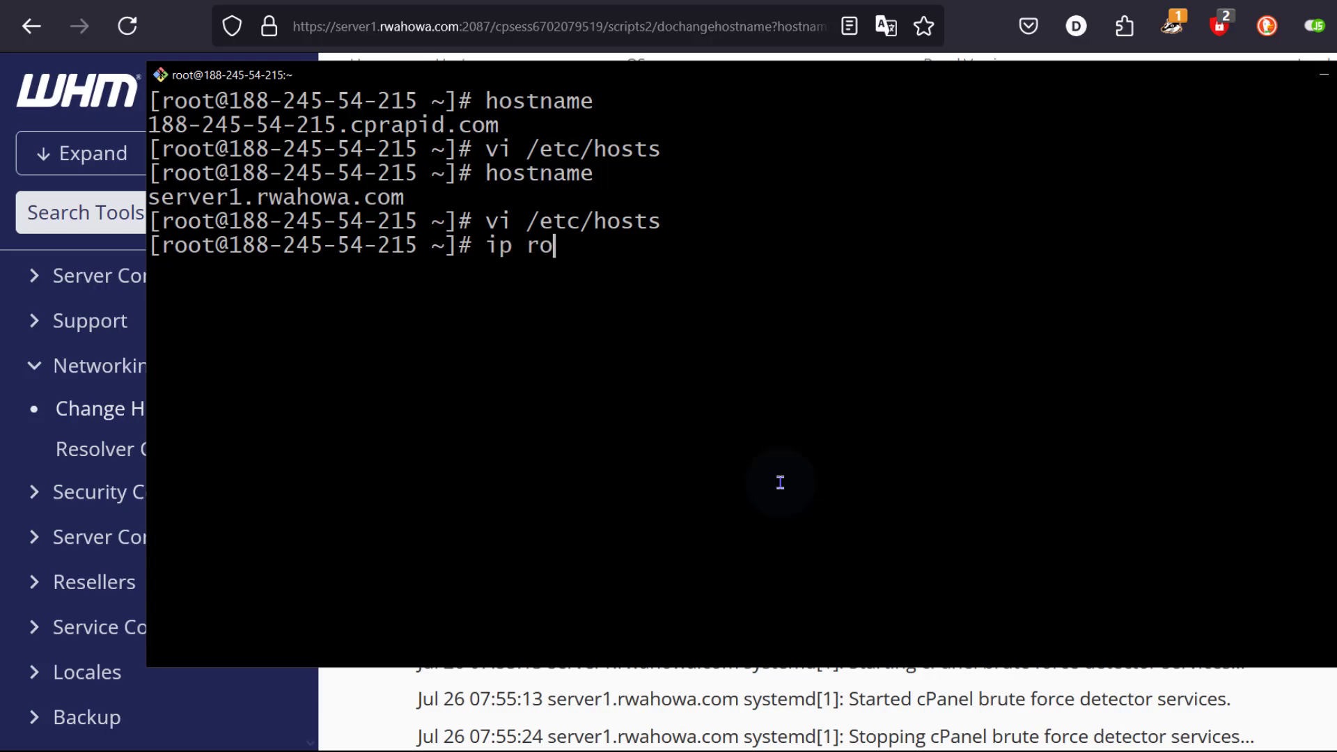
pyautogui.write('ip route')
pyautogui.press('Return')
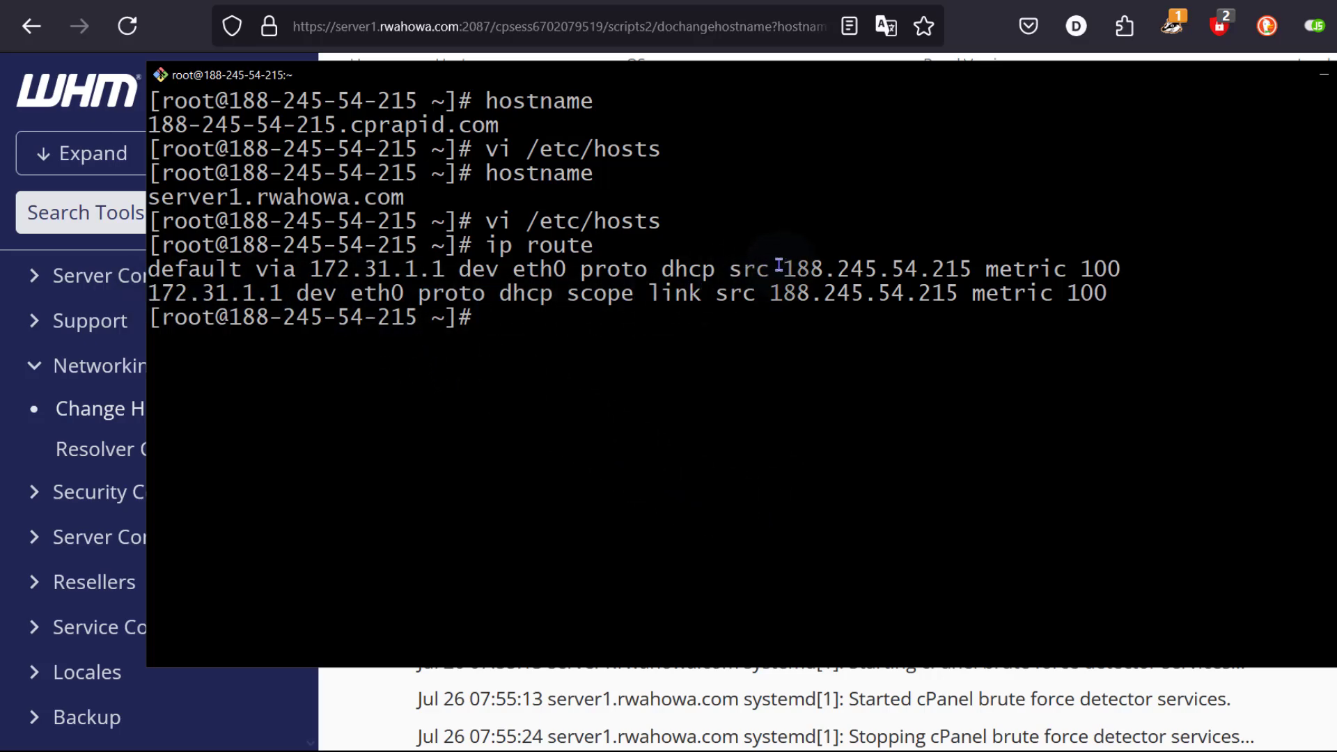
pyautogui.moveTo(779, 266); pyautogui.dragTo(966, 266)
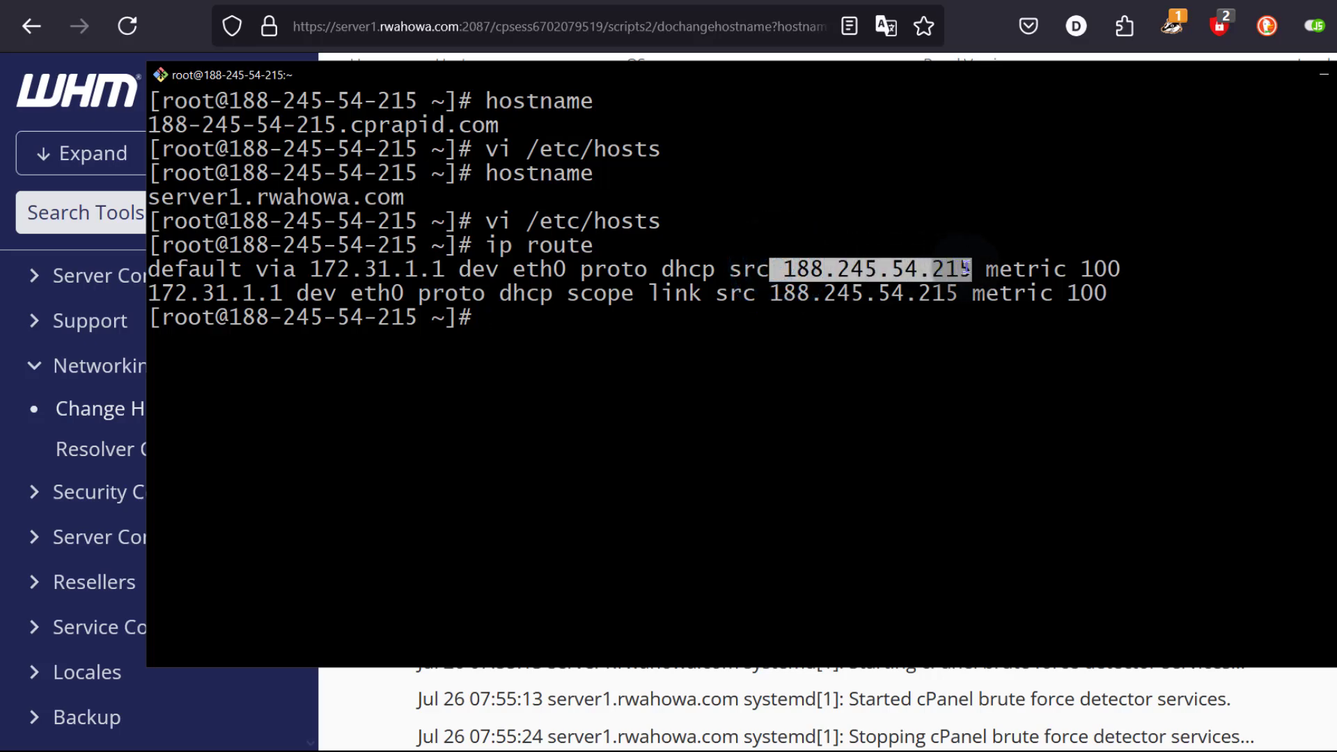
pyautogui.rightClick(932, 263)
pyautogui.click(977, 300)
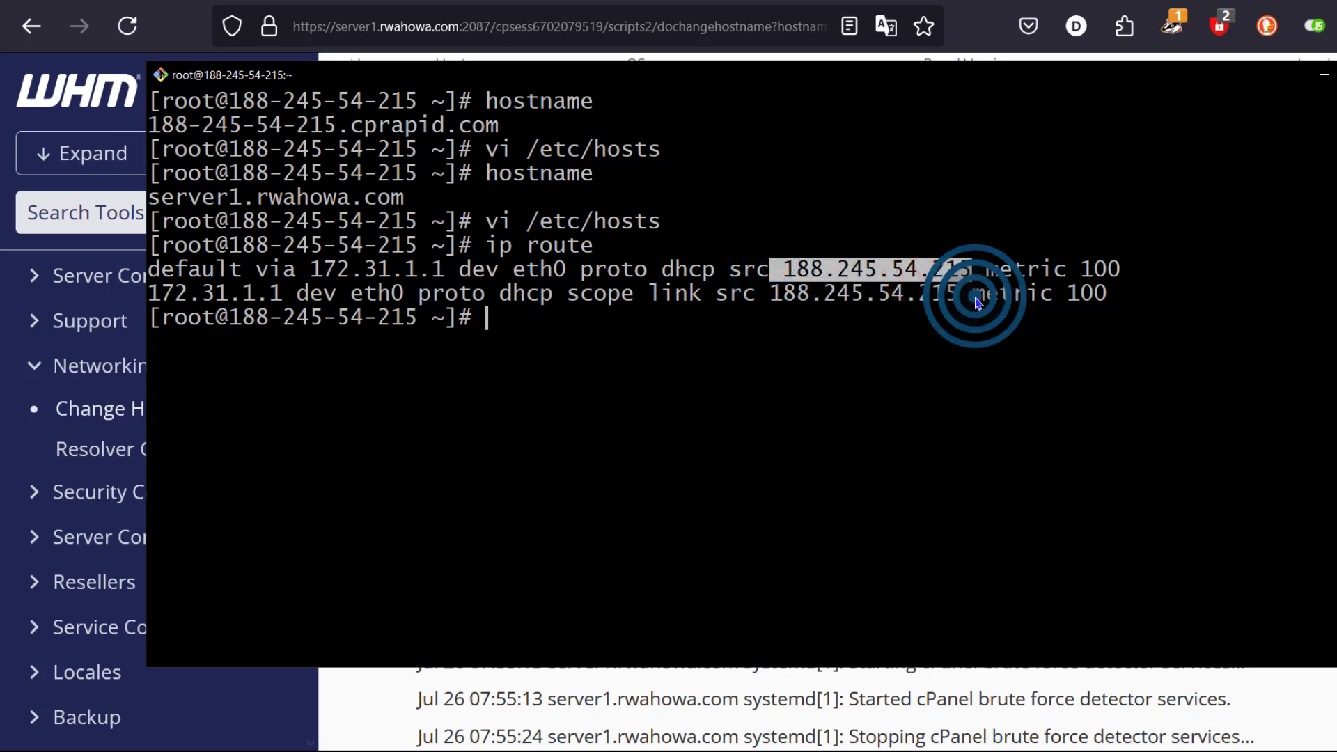
pyautogui.click(1321, 76)
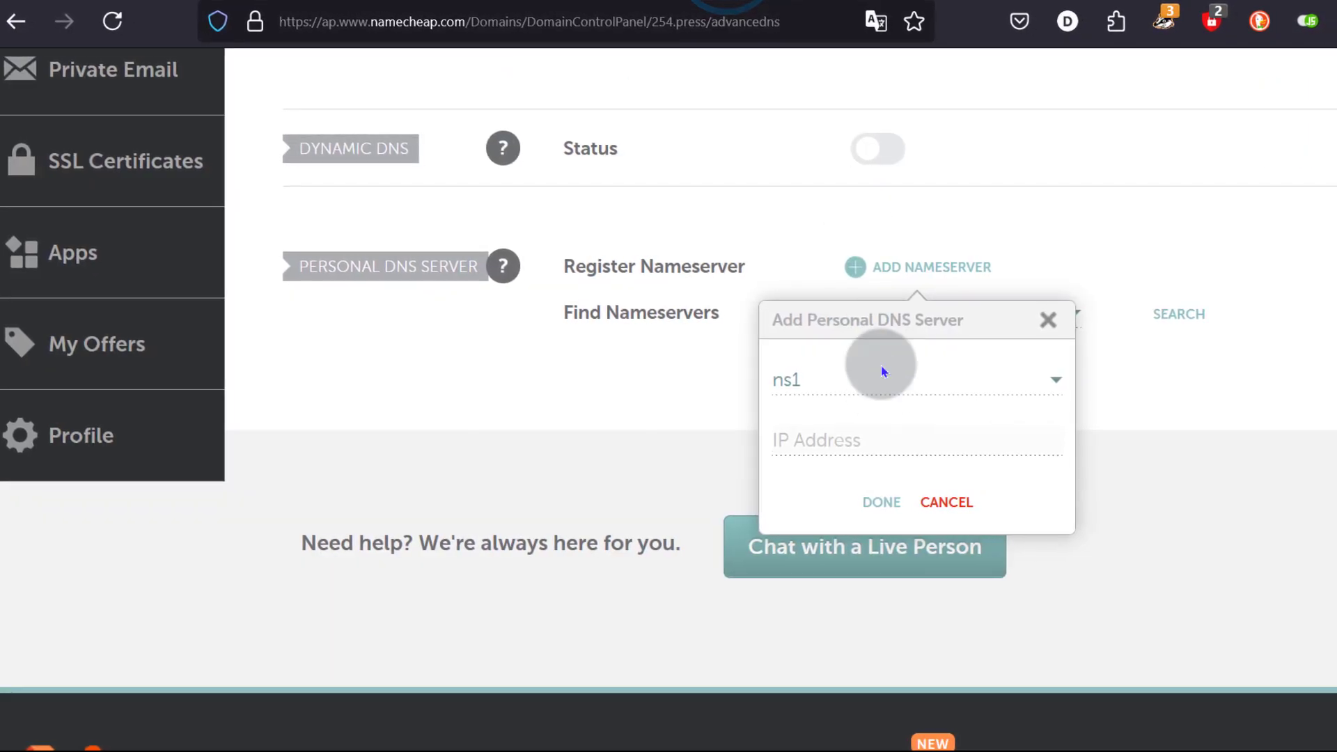
# Back in Namecheap, register ns1 with IP address 188.245.54.215 and list the registered standard nameservers
pyautogui.click(821, 426)
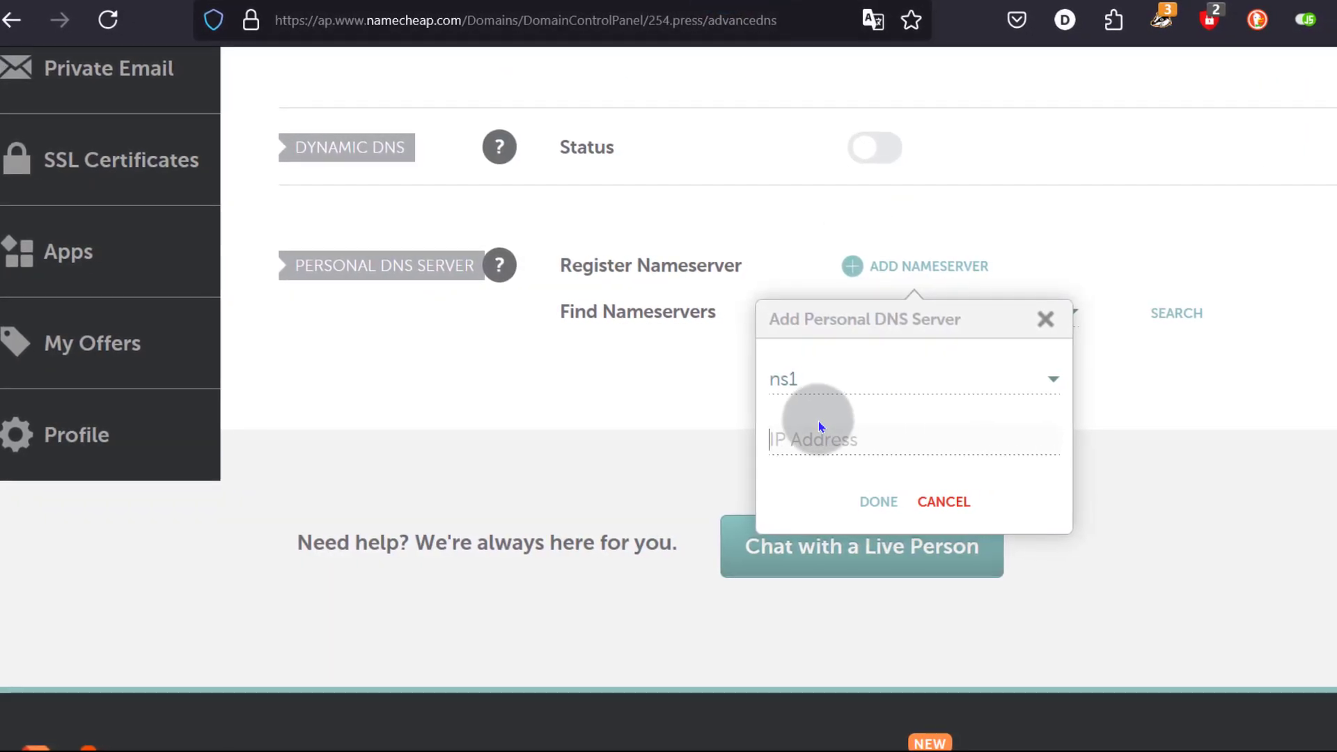
pyautogui.rightClick(791, 437)
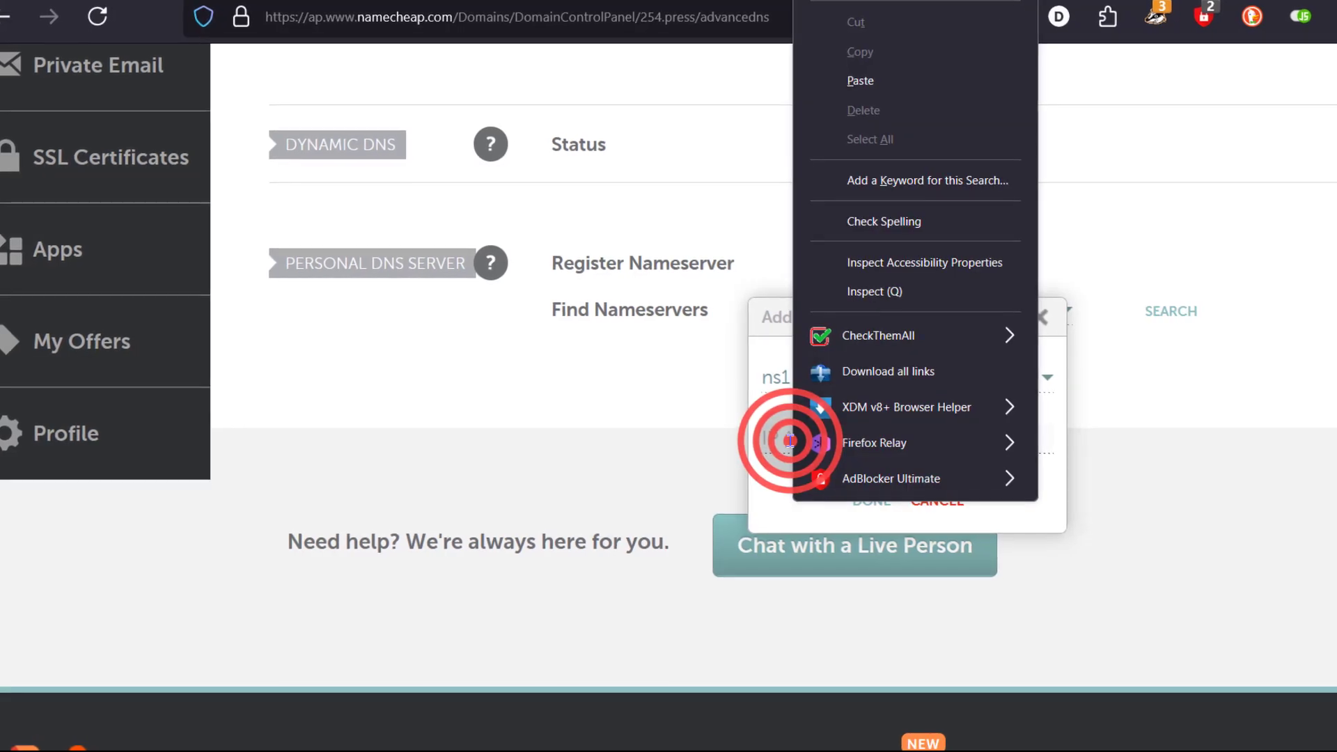
pyautogui.click(864, 82)
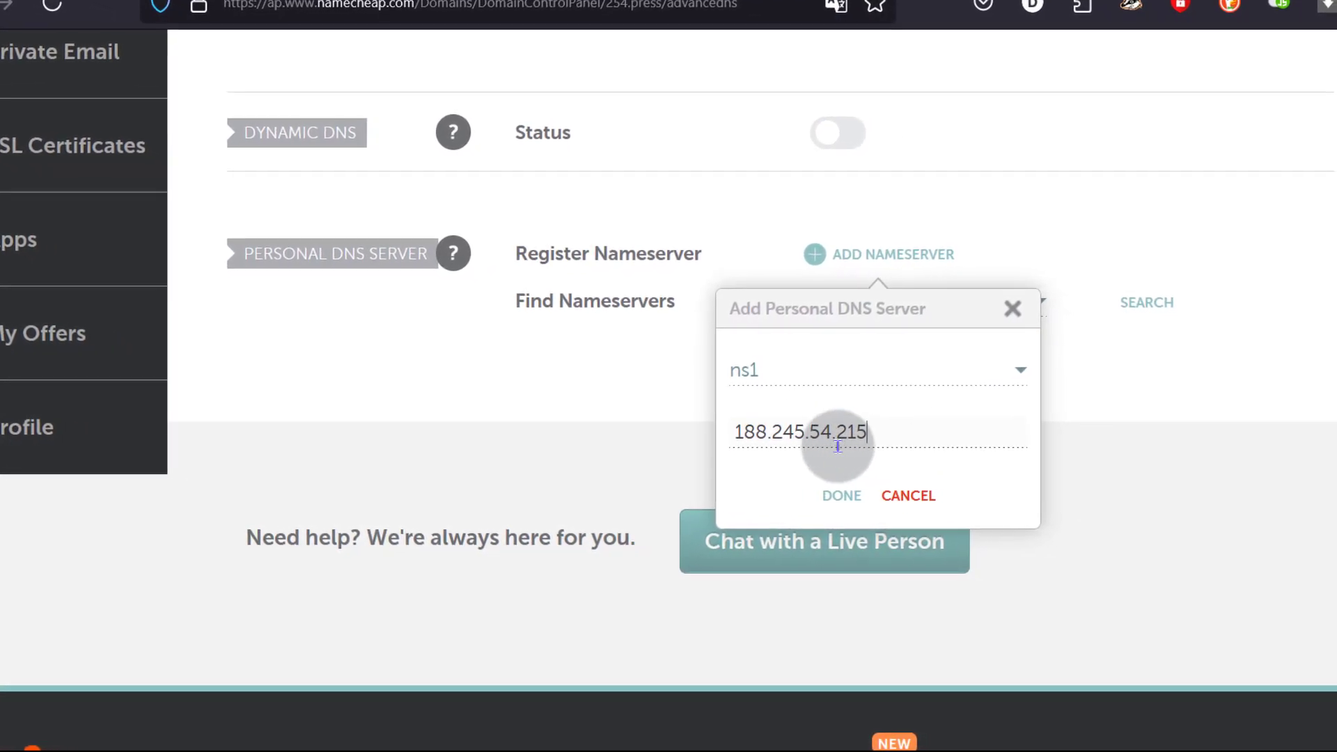
pyautogui.moveTo(892, 432); pyautogui.dragTo(742, 432)
pyautogui.hotkey('ctrl', 'c')
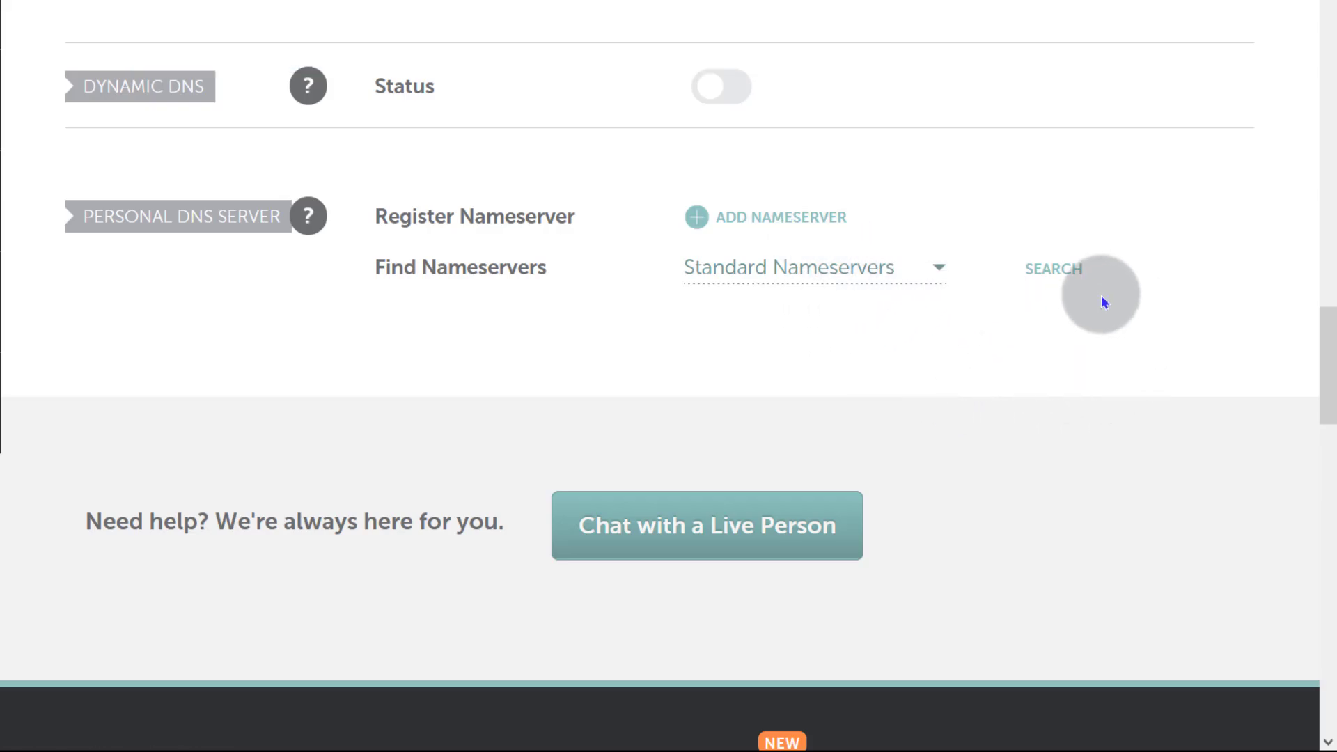
pyautogui.click(1061, 271)
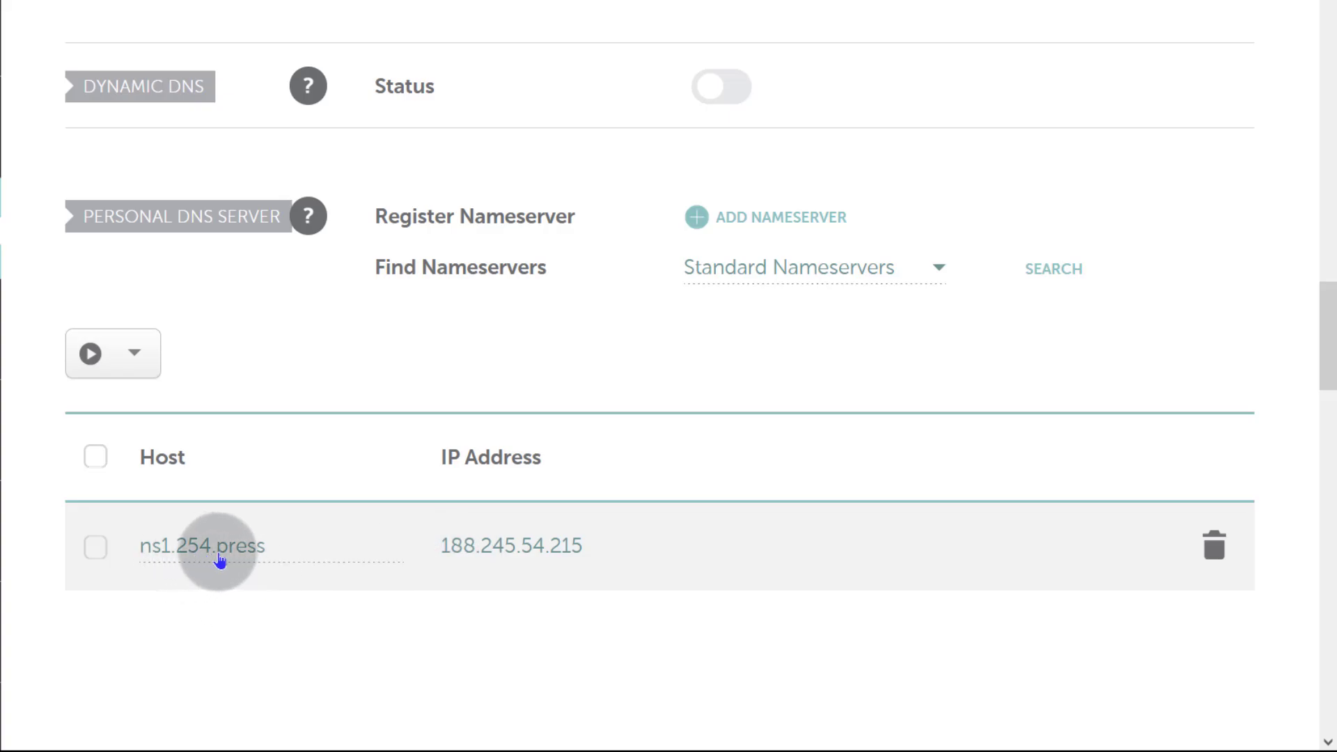
# Start registering a second personal nameserver and choose ns2 as its name
pyautogui.click(794, 218)
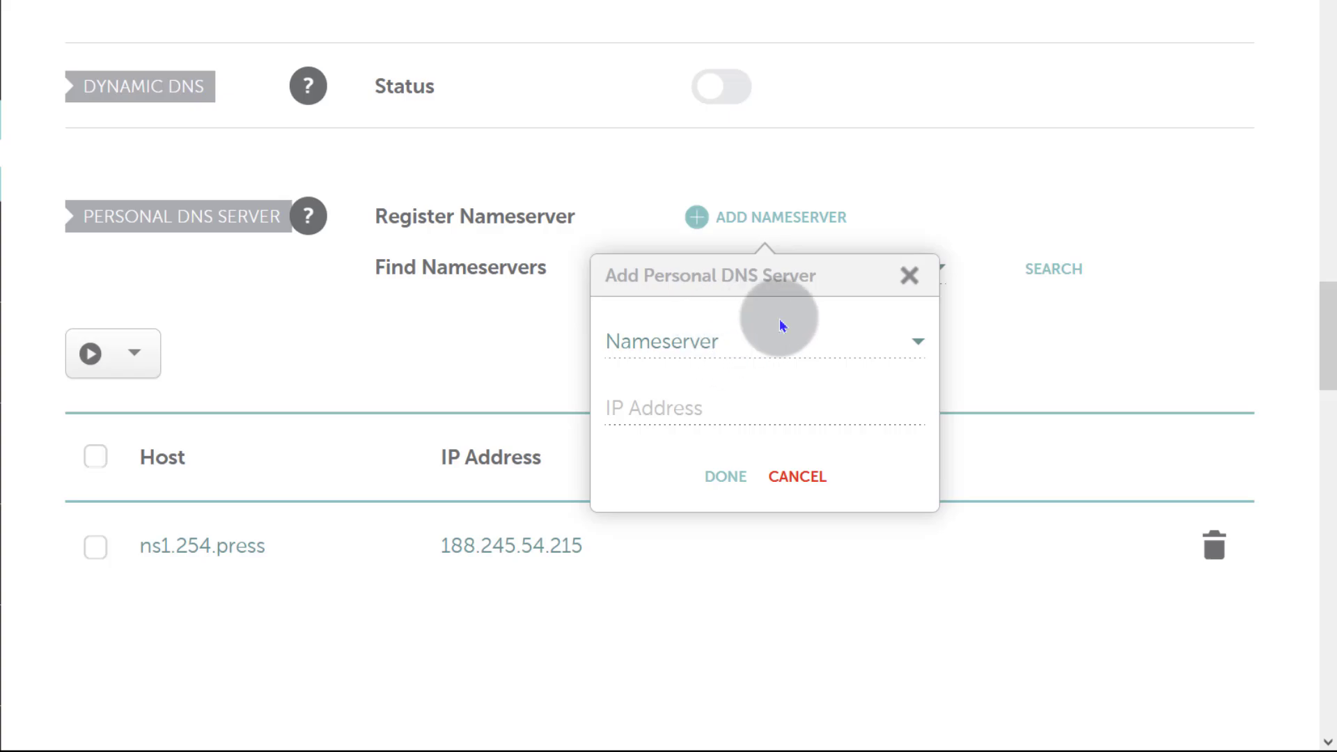
pyautogui.click(711, 335)
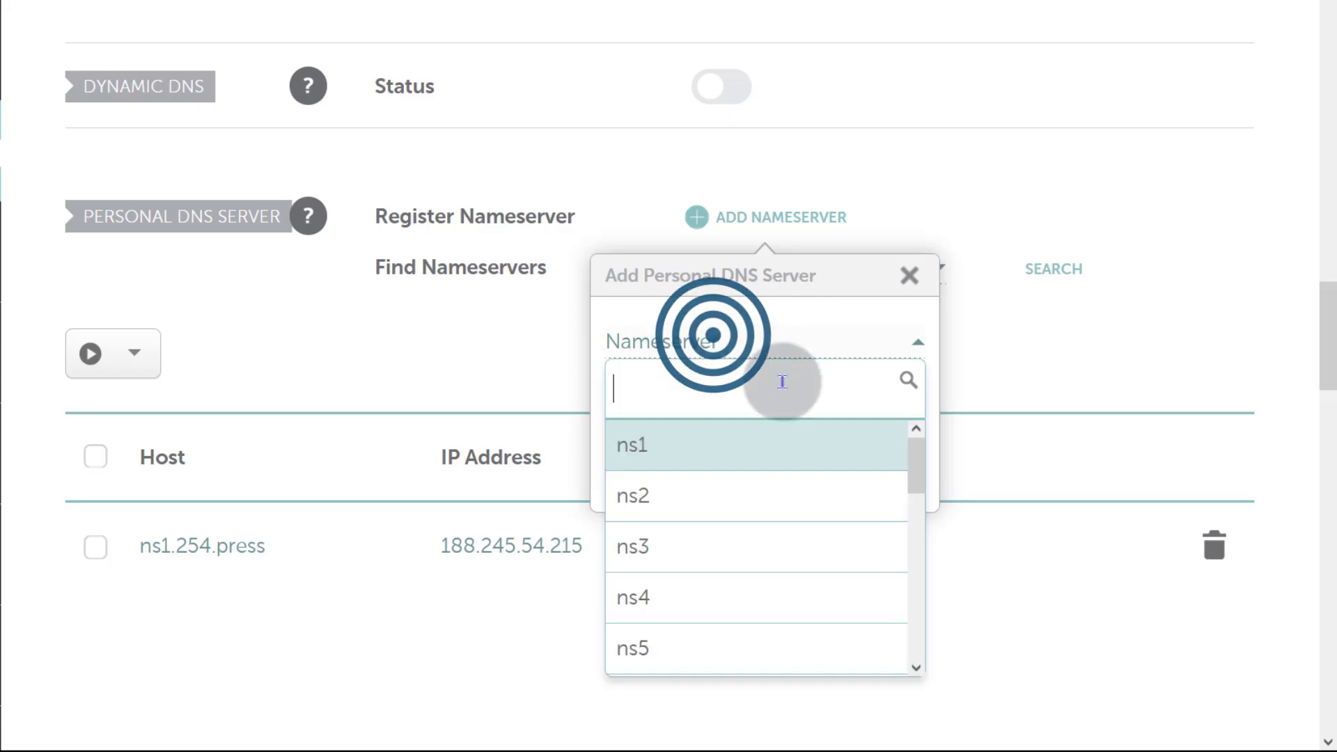
pyautogui.click(653, 496)
pyautogui.scroll(-3, 690, 585)
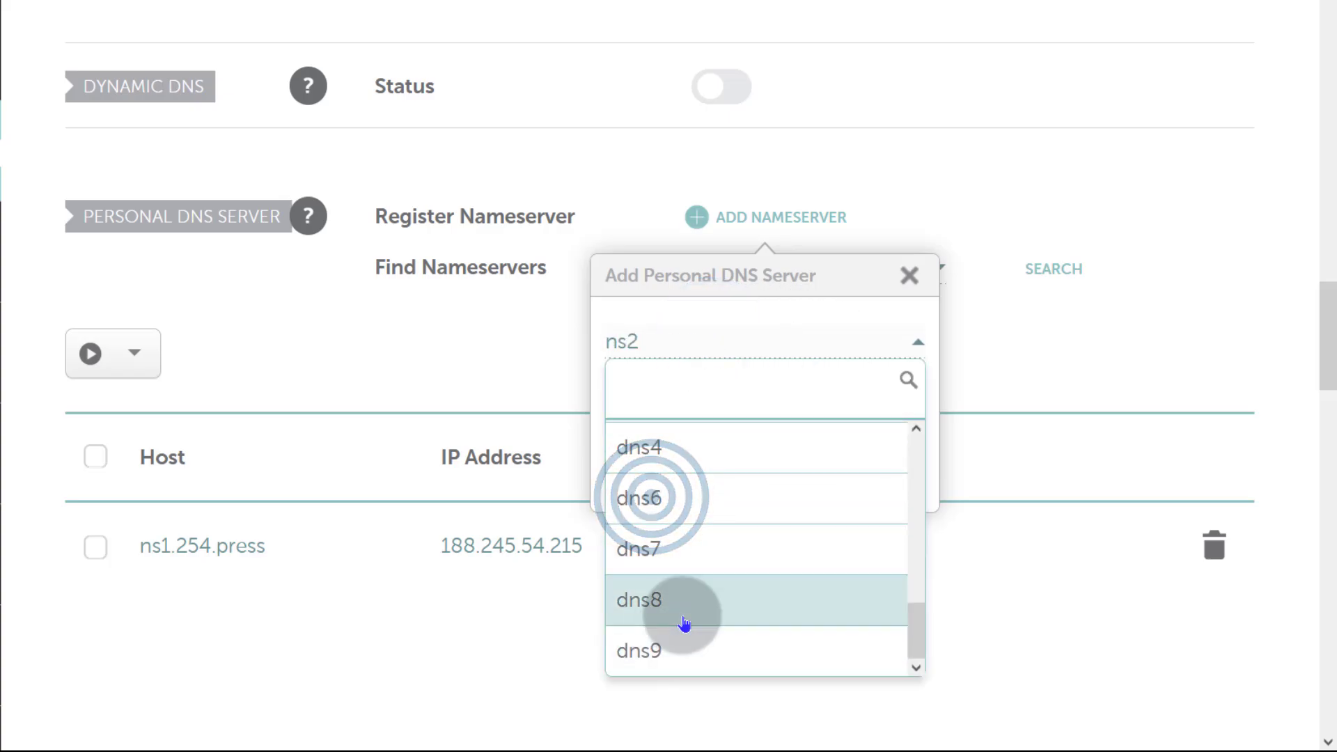
pyautogui.scroll(3, 688, 622)
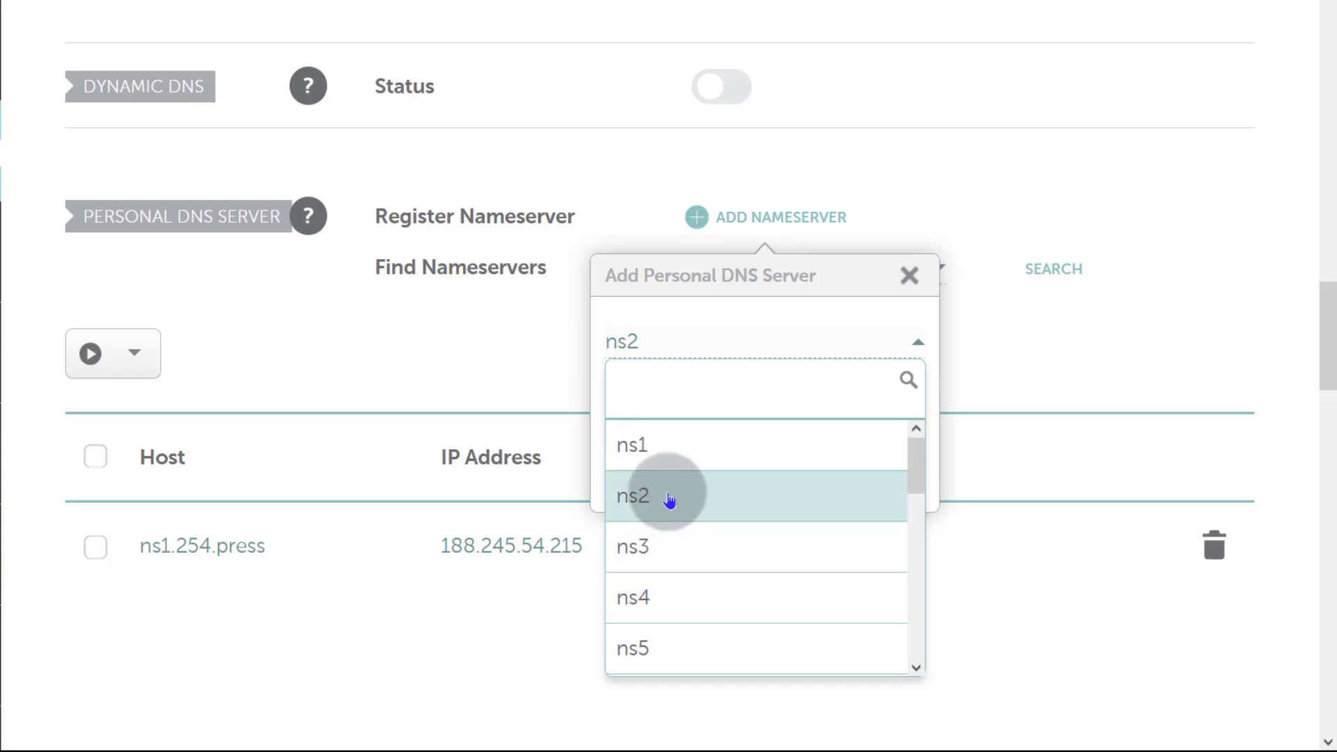
pyautogui.click(669, 391)
pyautogui.rightClick(669, 391)
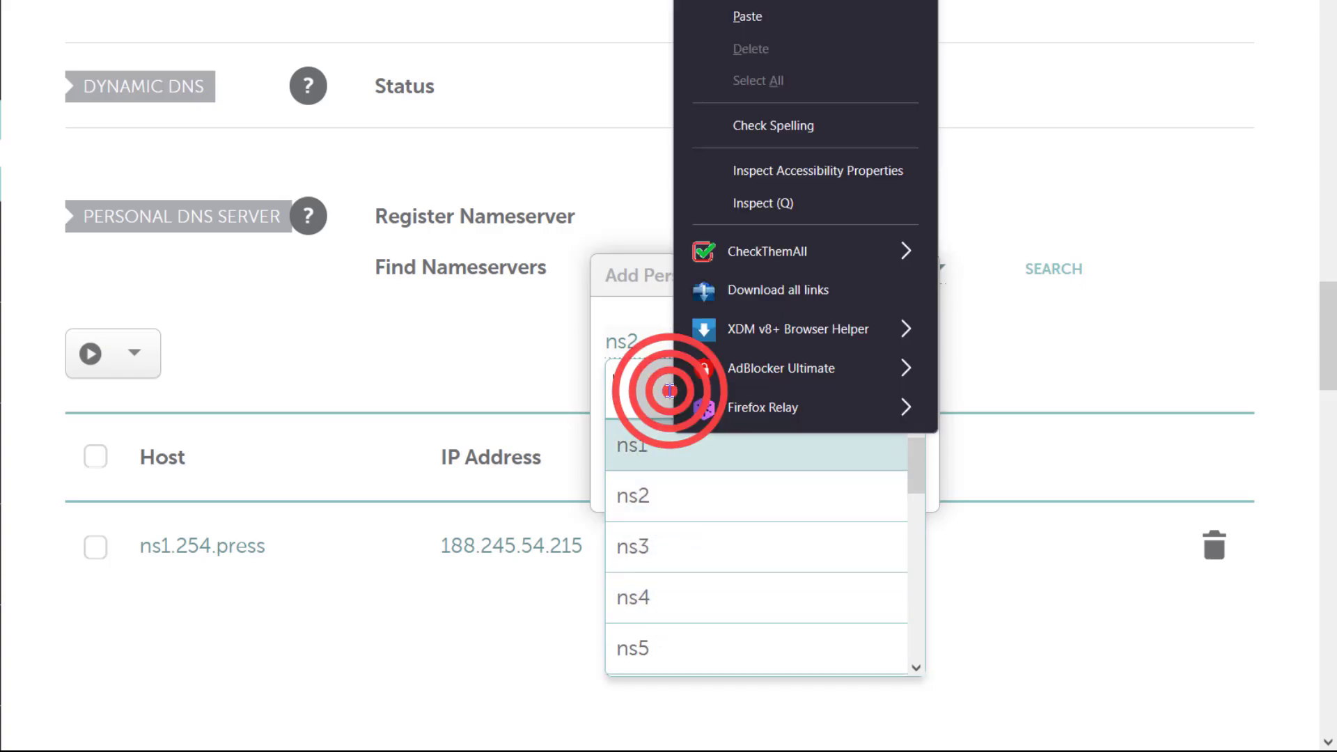
pyautogui.click(749, 18)
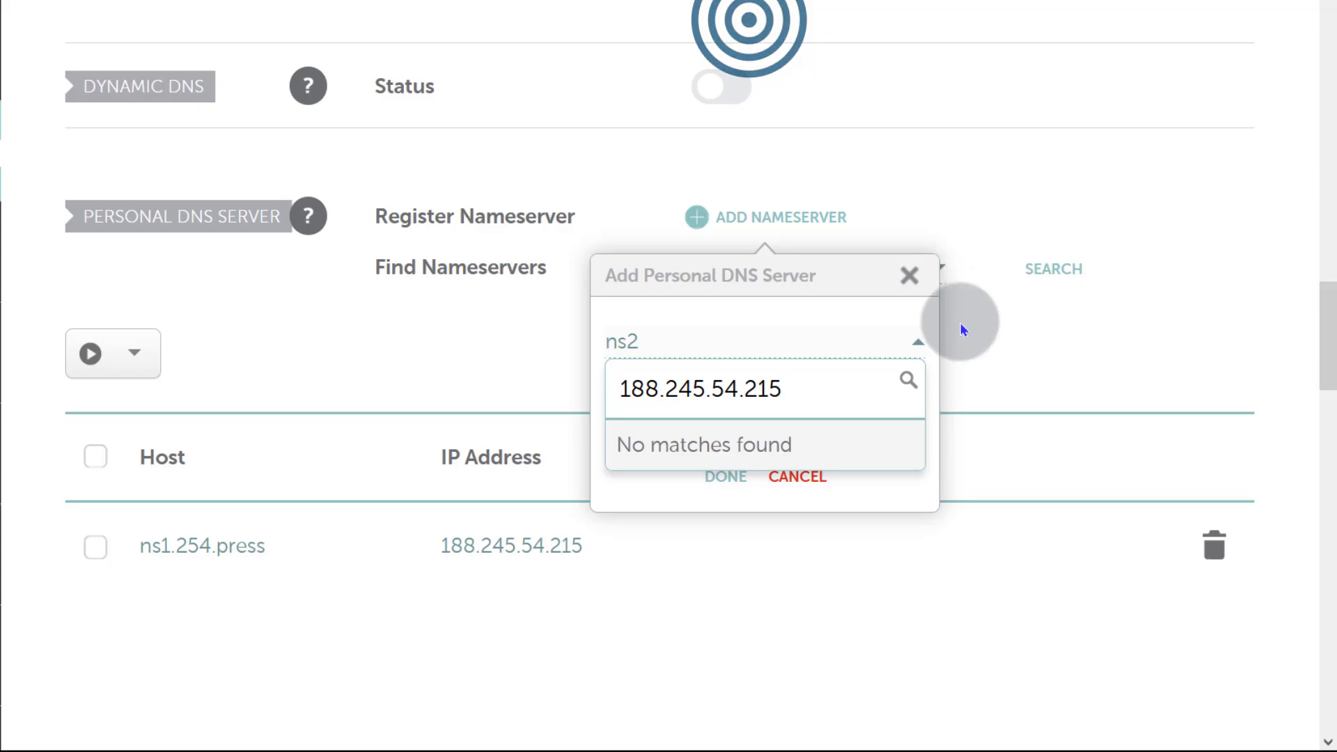
pyautogui.click(920, 493)
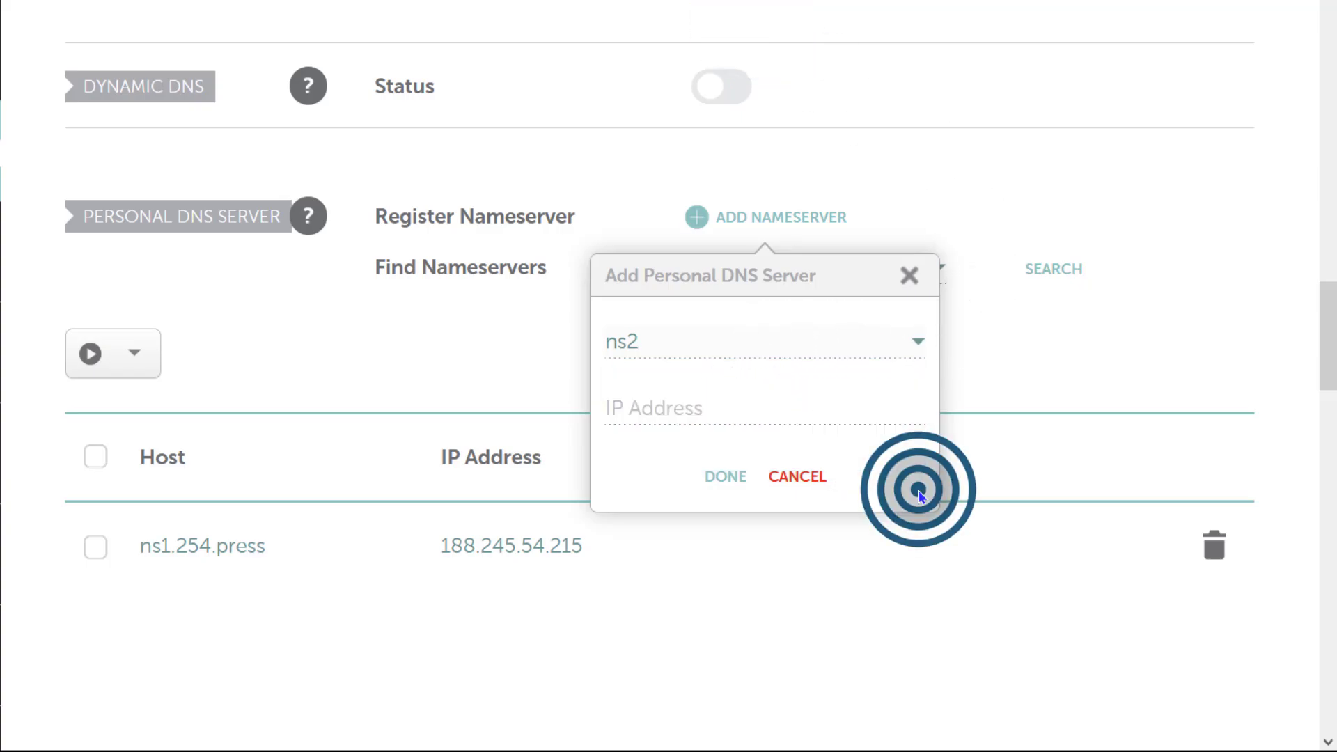
pyautogui.click(725, 476)
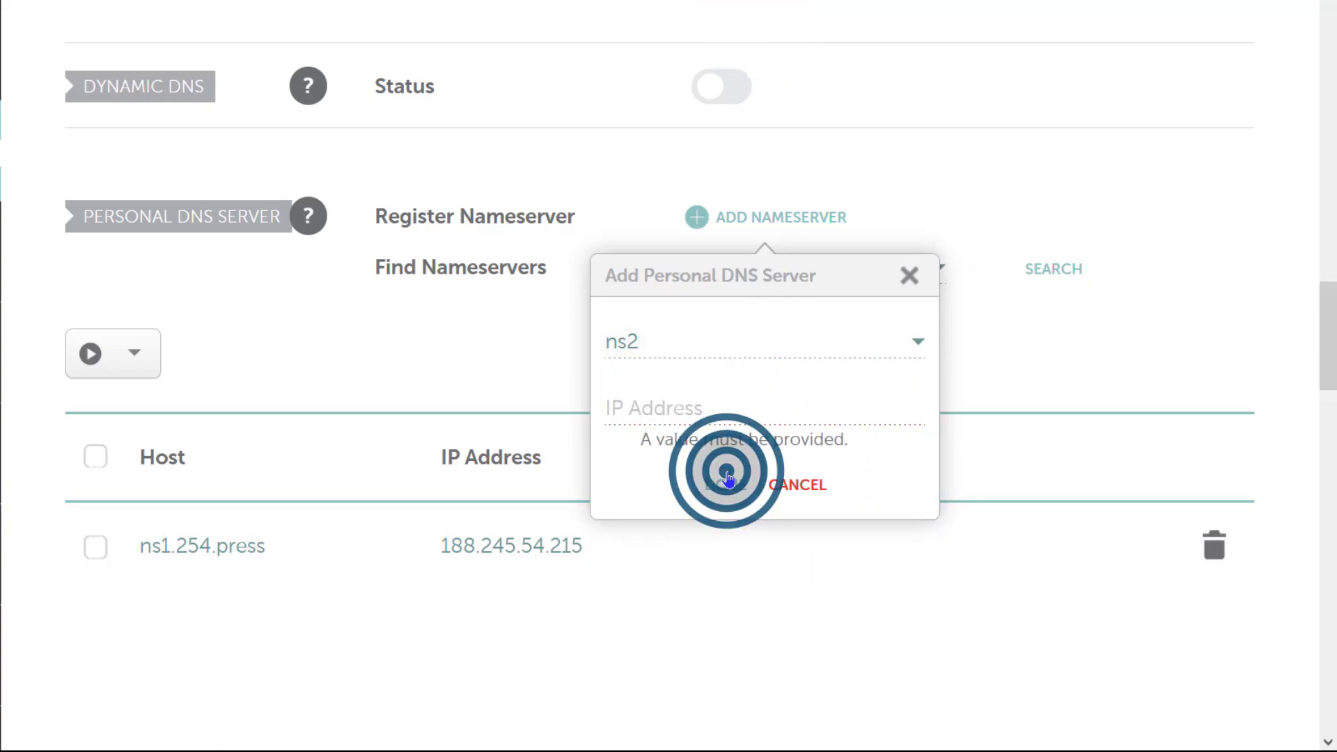
# Set the IP address of ns2 to 188.245.54.215 and save the nameserver
pyautogui.click(666, 408)
pyautogui.rightClick(666, 407)
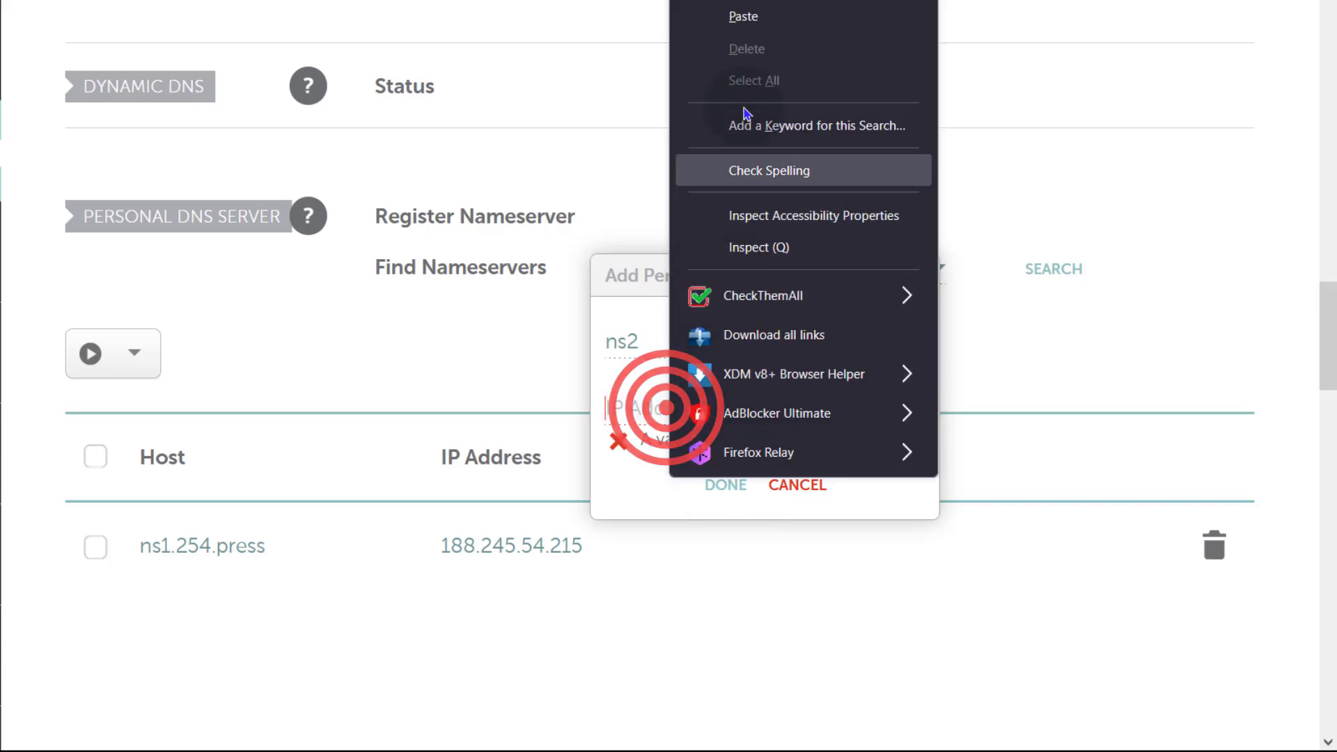
pyautogui.click(743, 16)
pyautogui.click(682, 468)
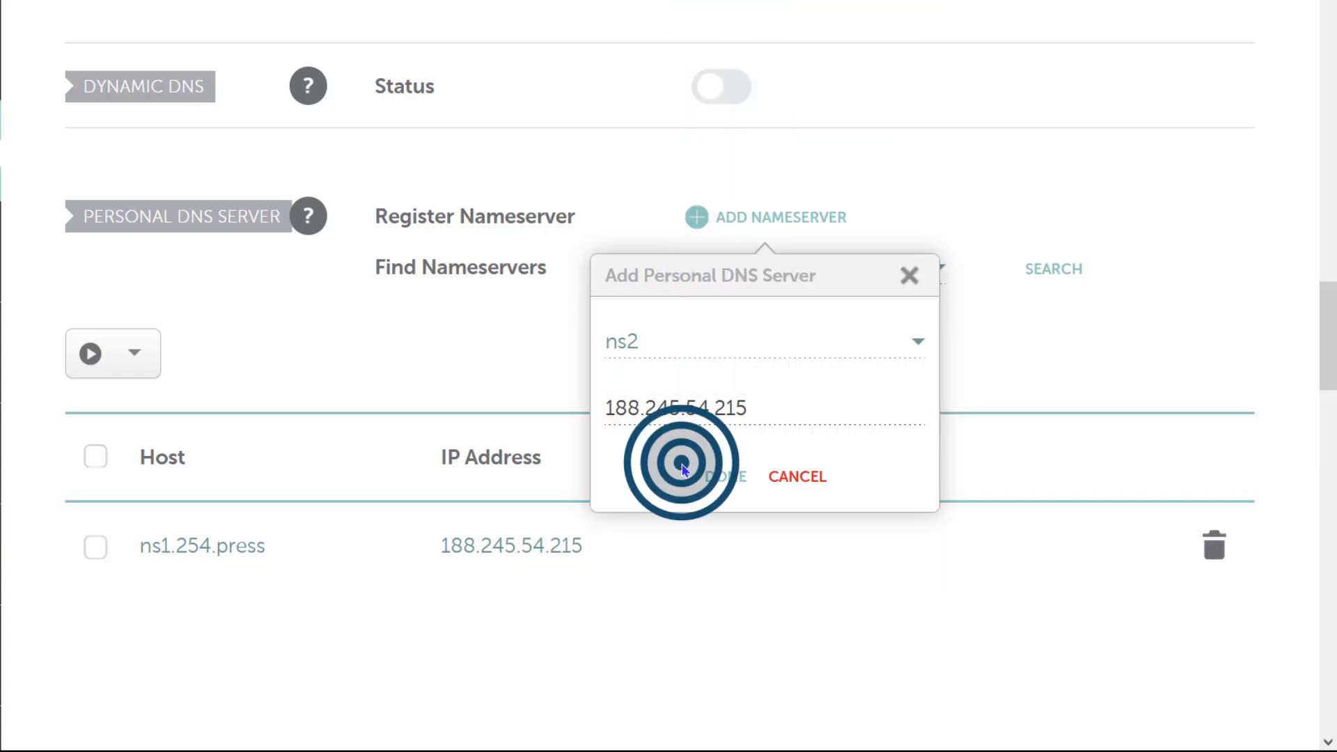
pyautogui.click(724, 482)
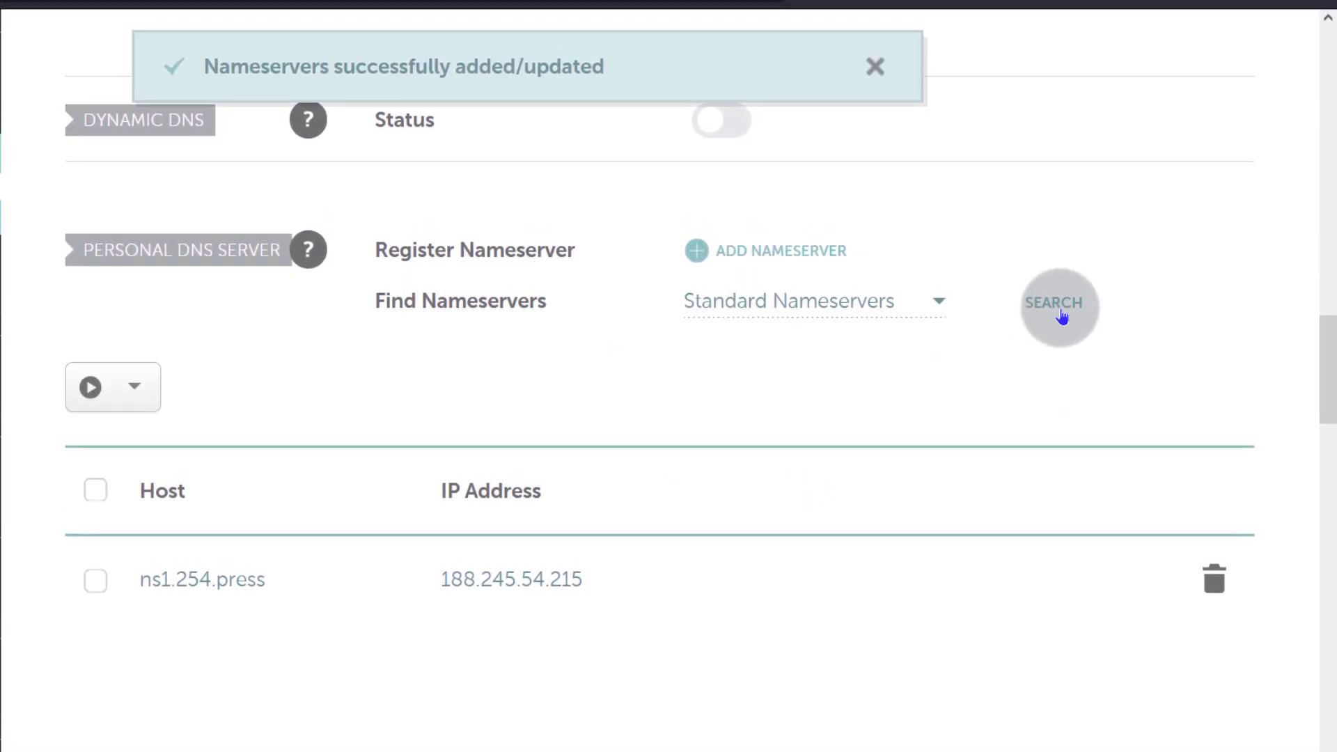
# Refresh the list of registered standard nameservers and copy the hostname ns1.254.press
pyautogui.click(1062, 316)
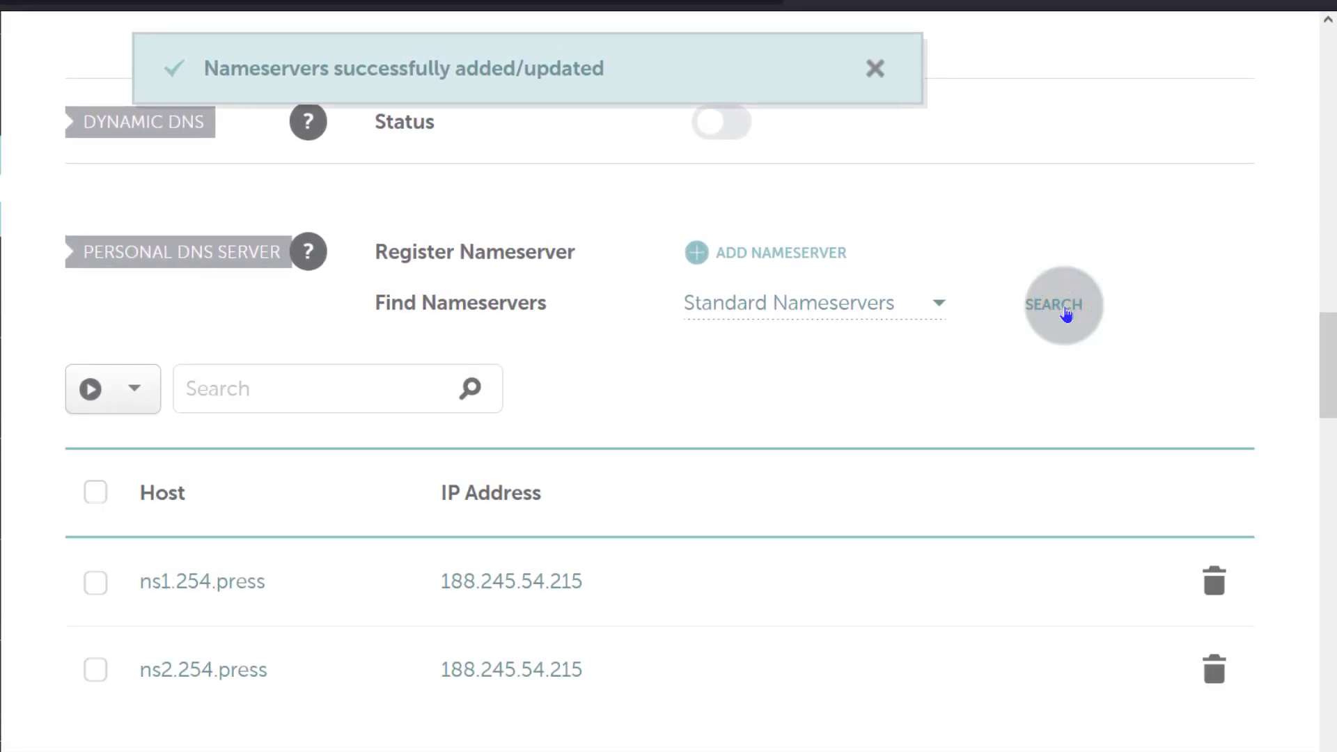
pyautogui.scroll(-4, 490, 517)
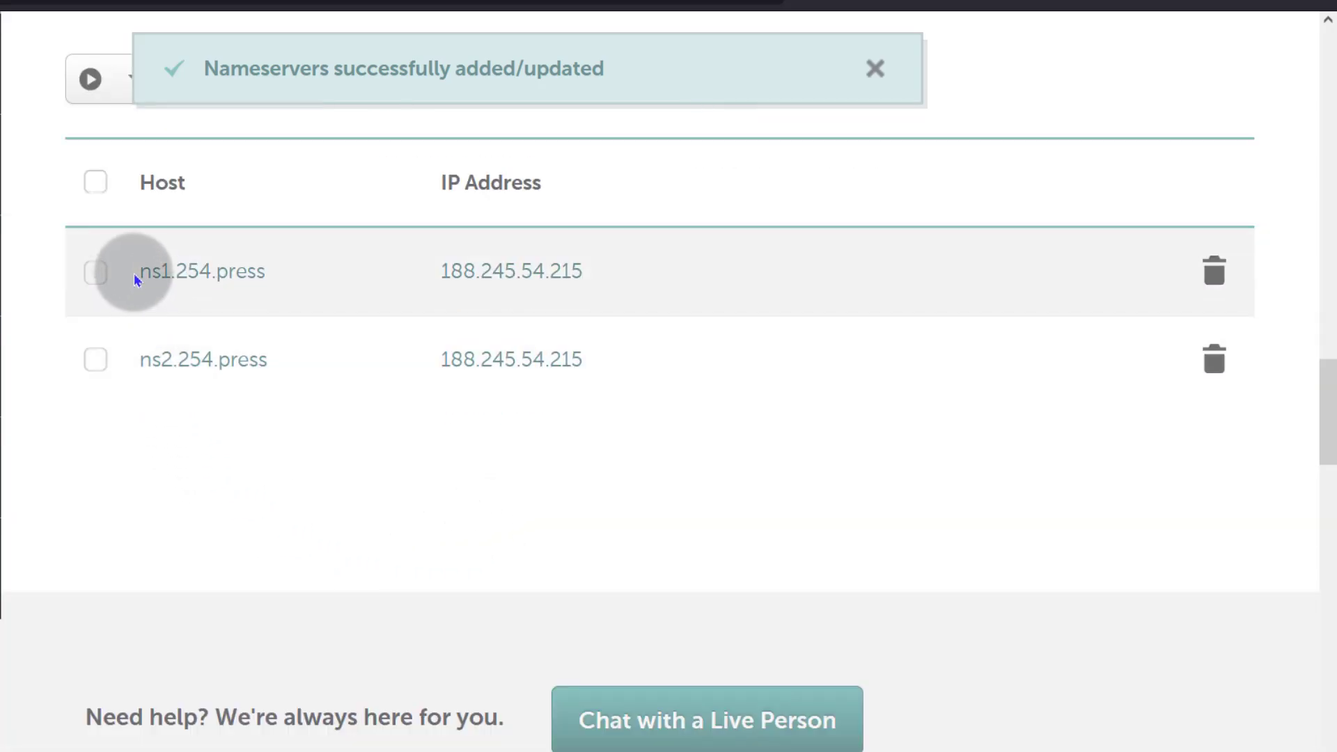
pyautogui.click(138, 272)
pyautogui.doubleClick(138, 271)
pyautogui.hotkey('ctrl', 'c')
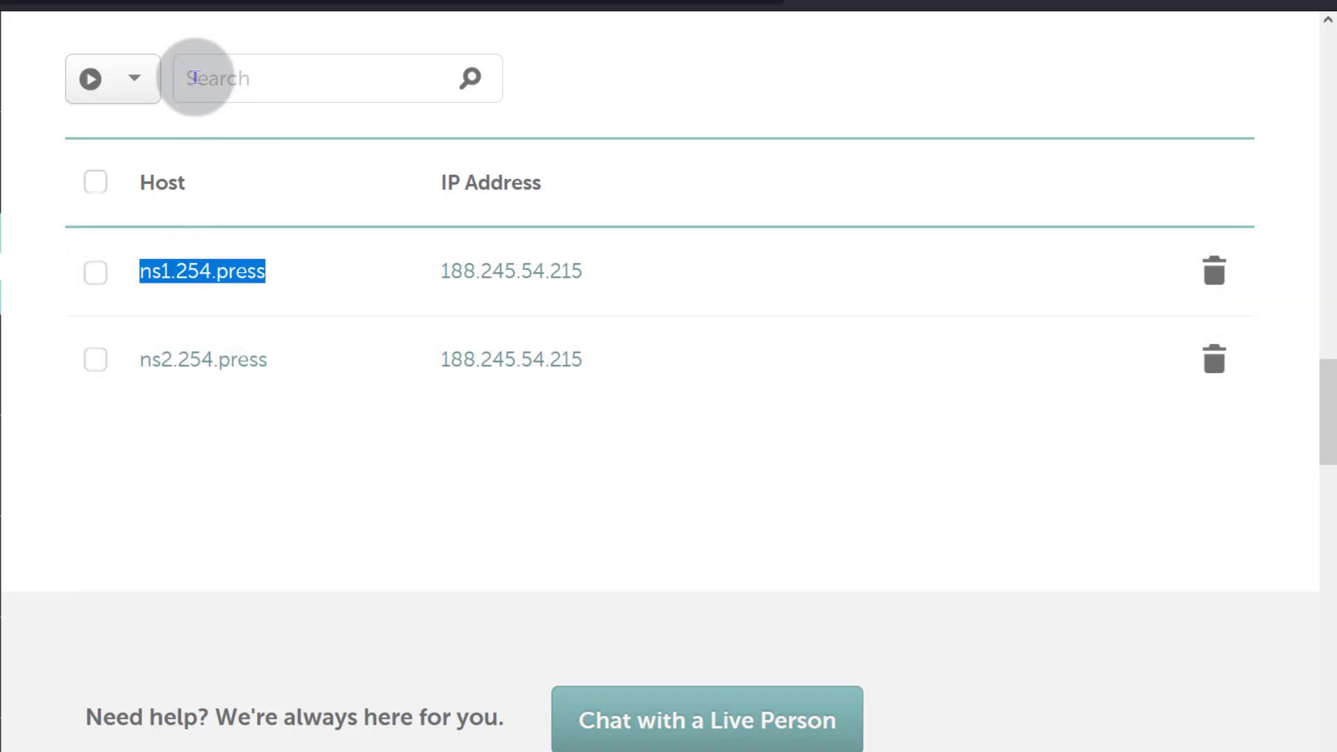
# Open the general domain settings of 254.press and review the nameserver setting
pyautogui.scroll(20, 620, 531)
pyautogui.click(313, 263)
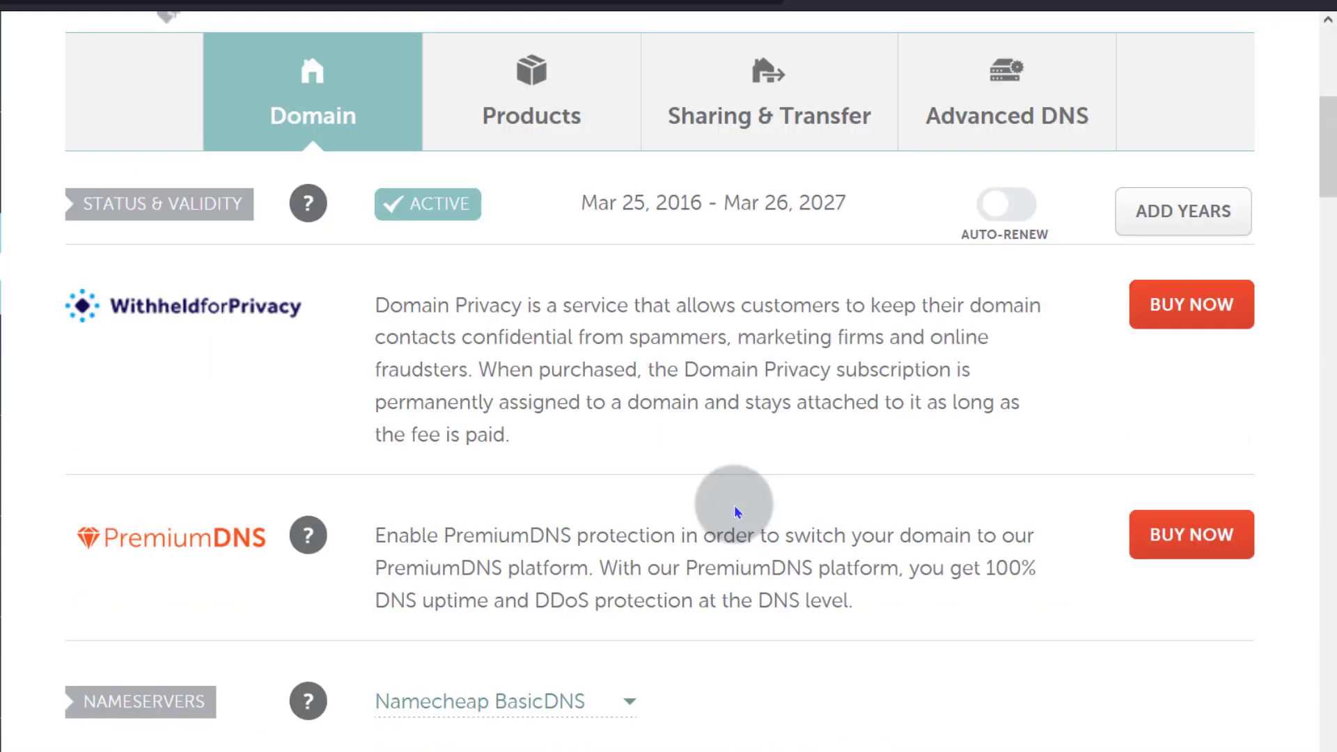
pyautogui.scroll(-6, 734, 504)
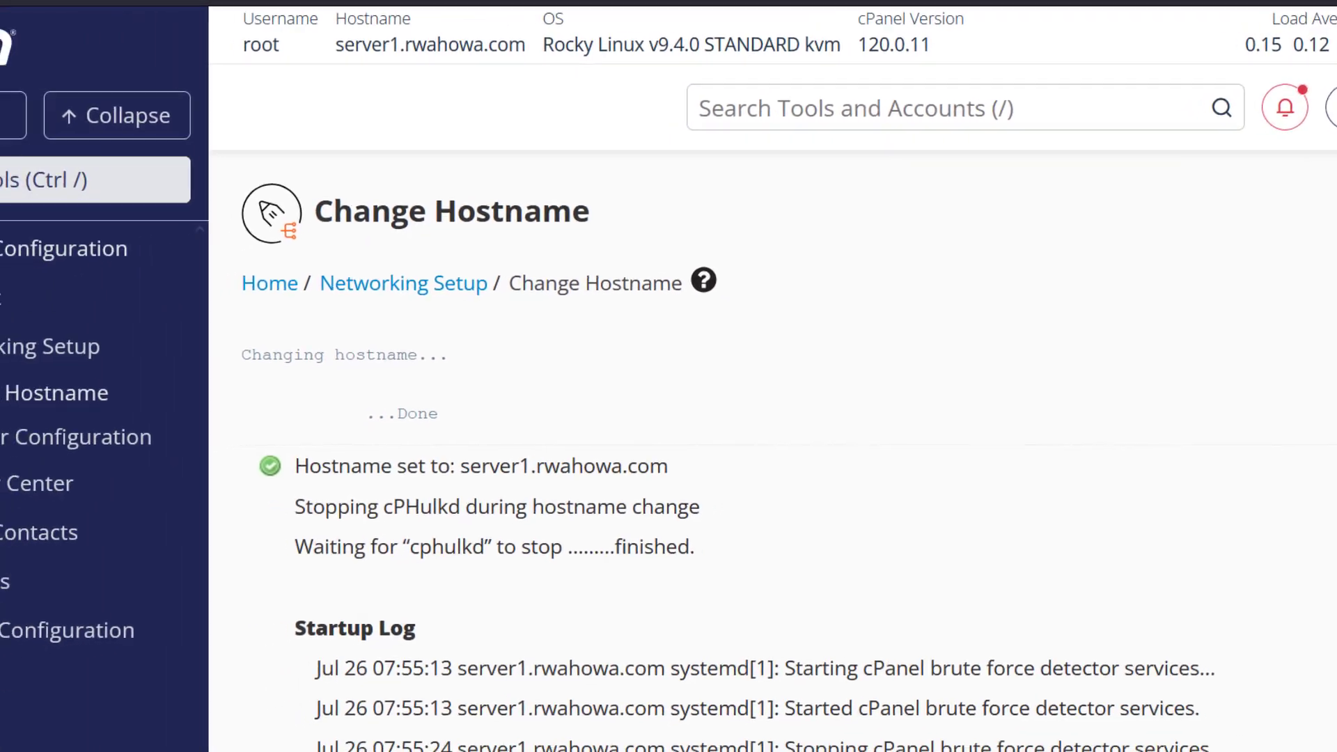
# Switch to WHM and search the tools for "namesr" to find the nameserver settings
pyautogui.click(742, 113)
pyautogui.write('namesr')
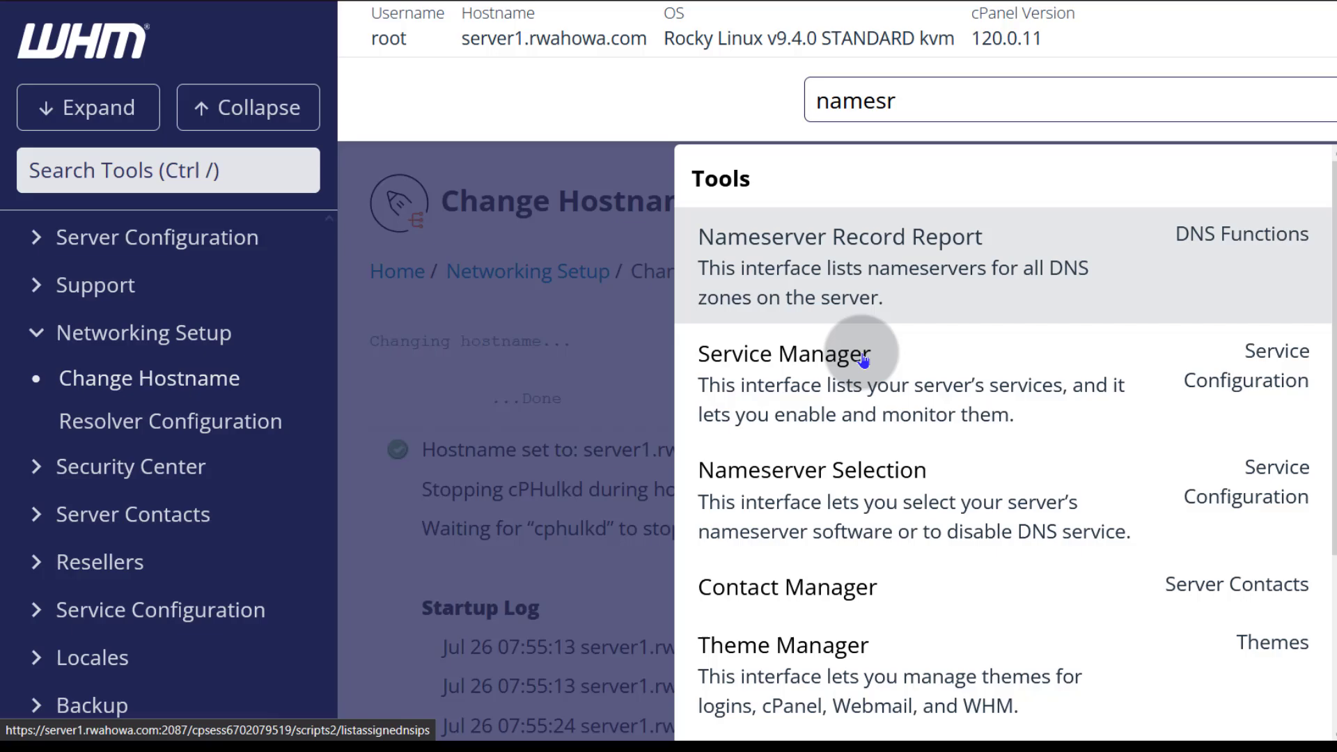
pyautogui.scroll(-2, 1023, 409)
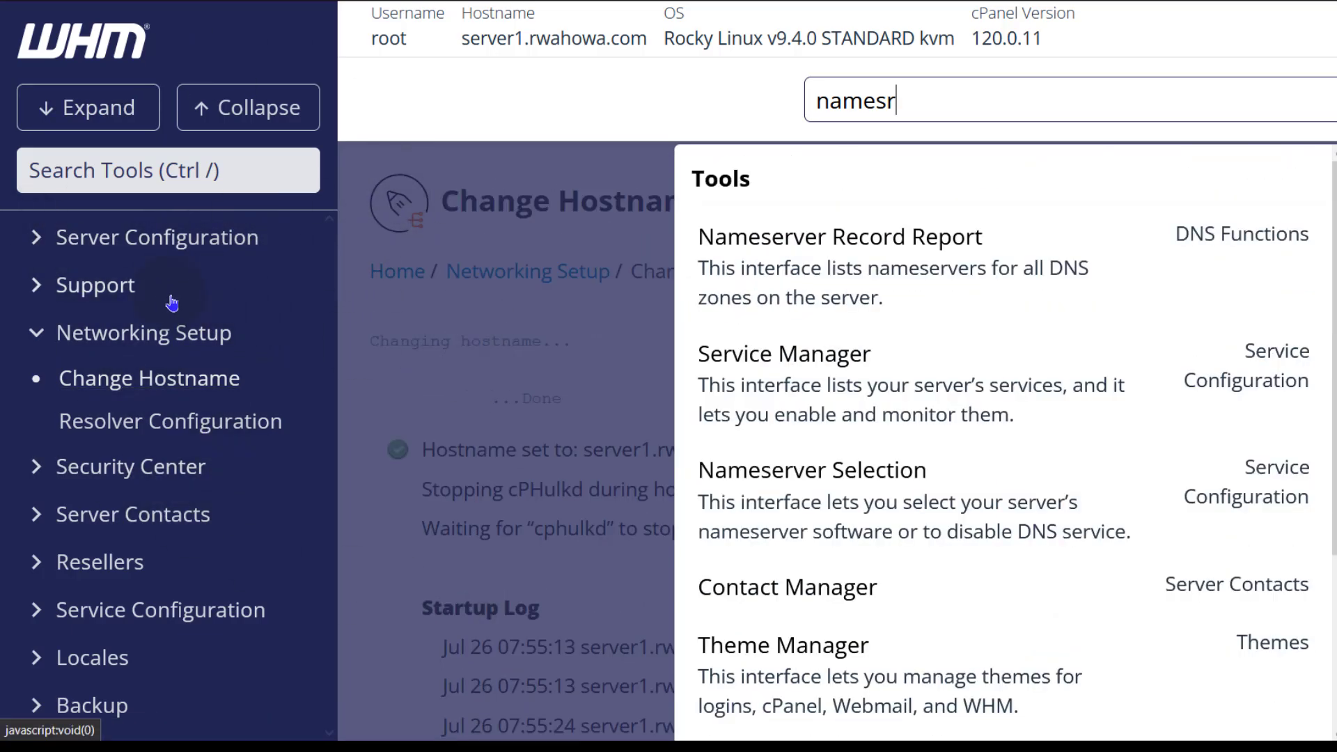
# Open the Basic WebHost Manager Setup under Server Configuration and set Nameserver 1 to ns1.254.press
pyautogui.click(49, 249)
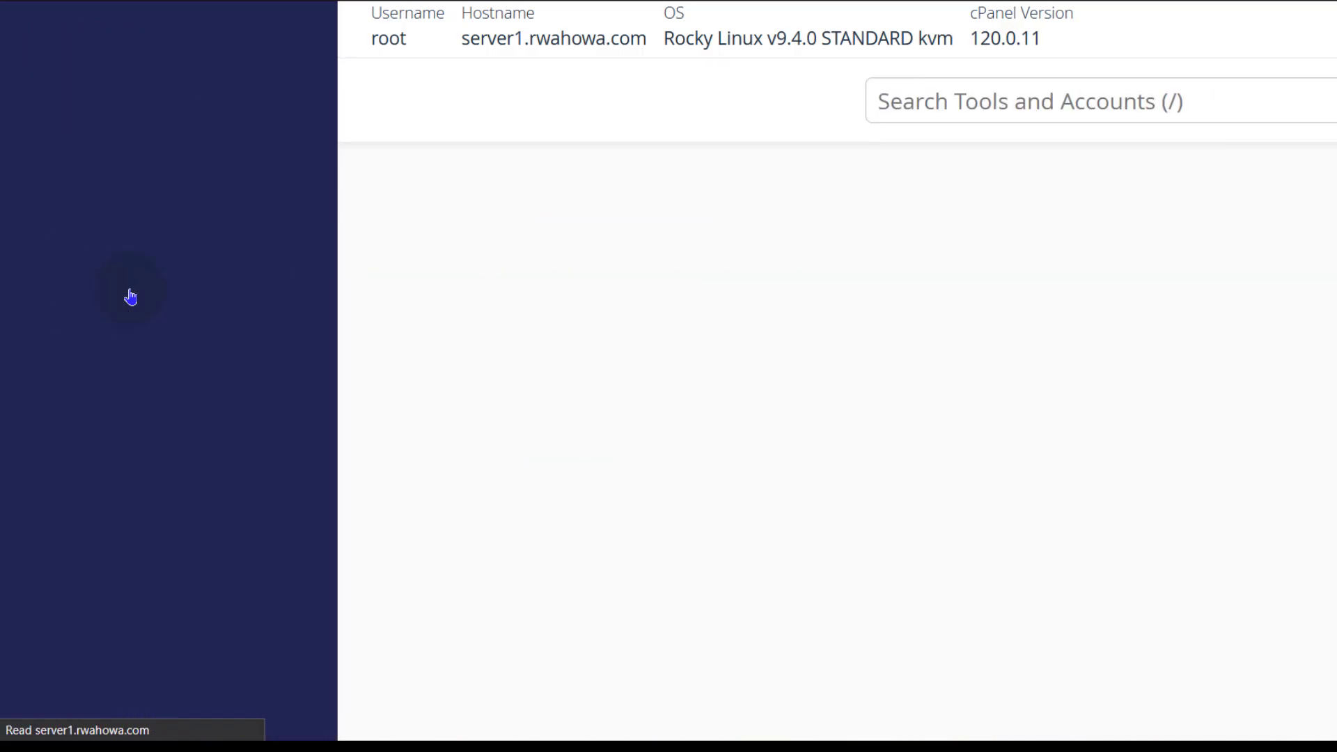
pyautogui.scroll(-2, 833, 369)
pyautogui.scroll(-20, 834, 369)
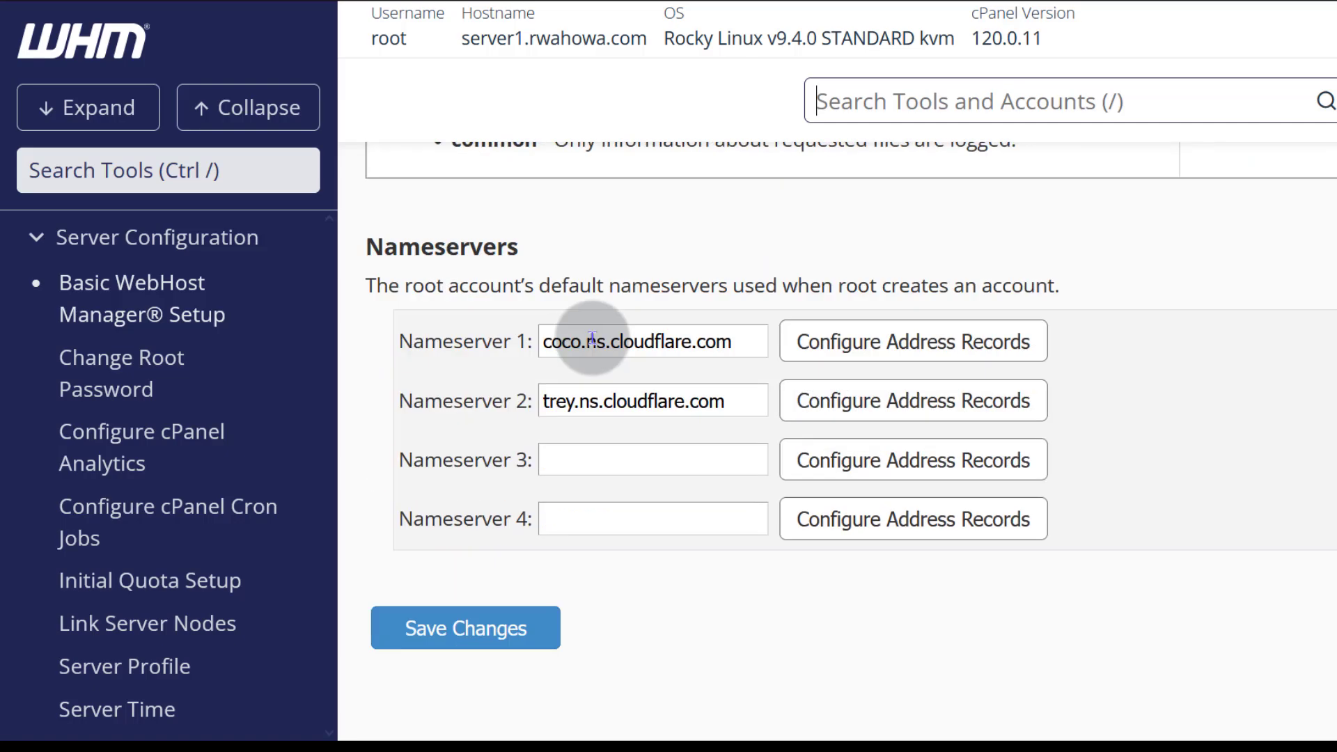
pyautogui.tripleClick(591, 340)
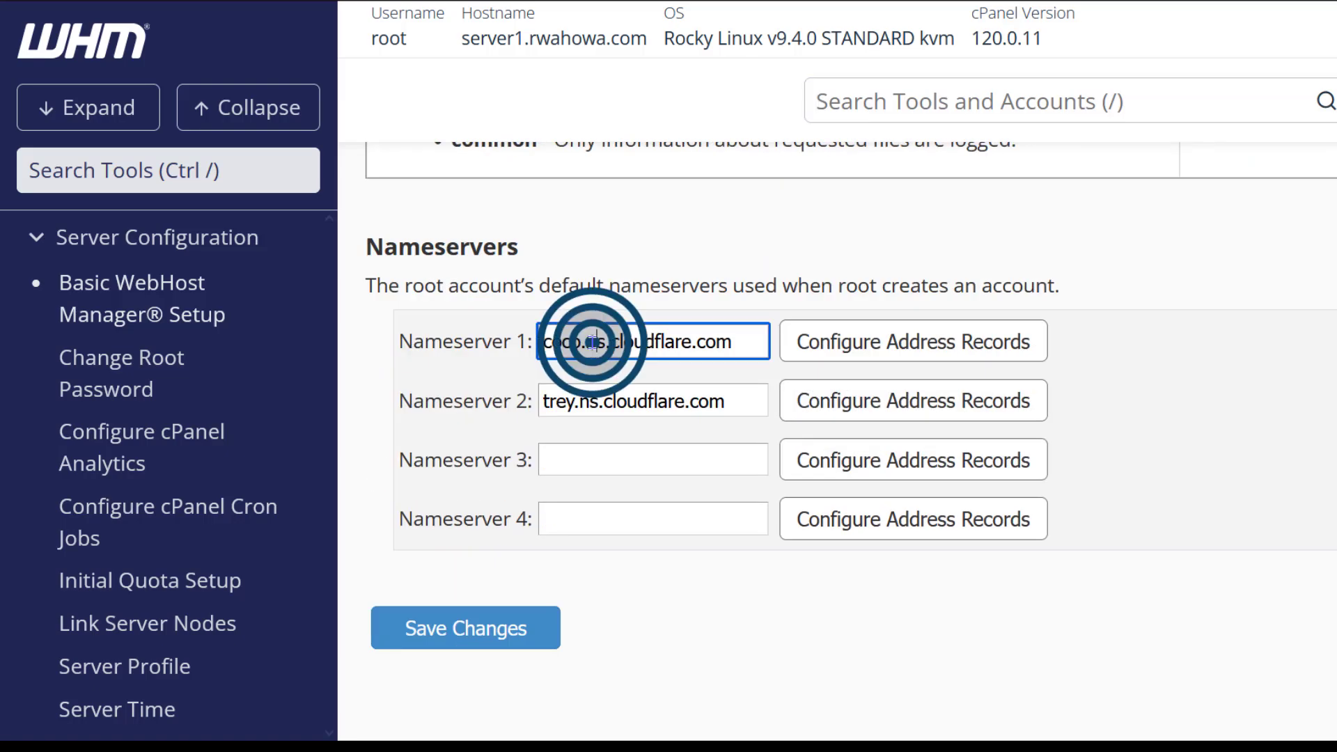
pyautogui.rightClick(591, 338)
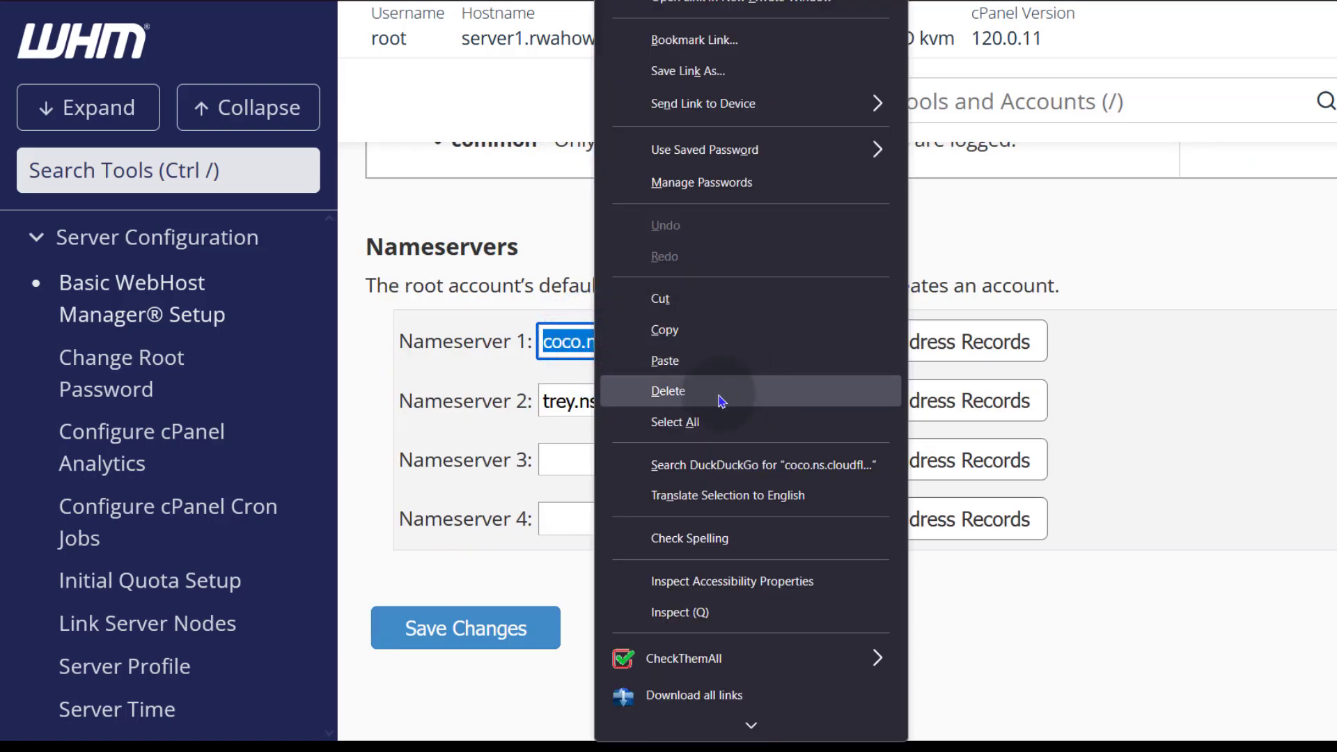
pyautogui.click(674, 362)
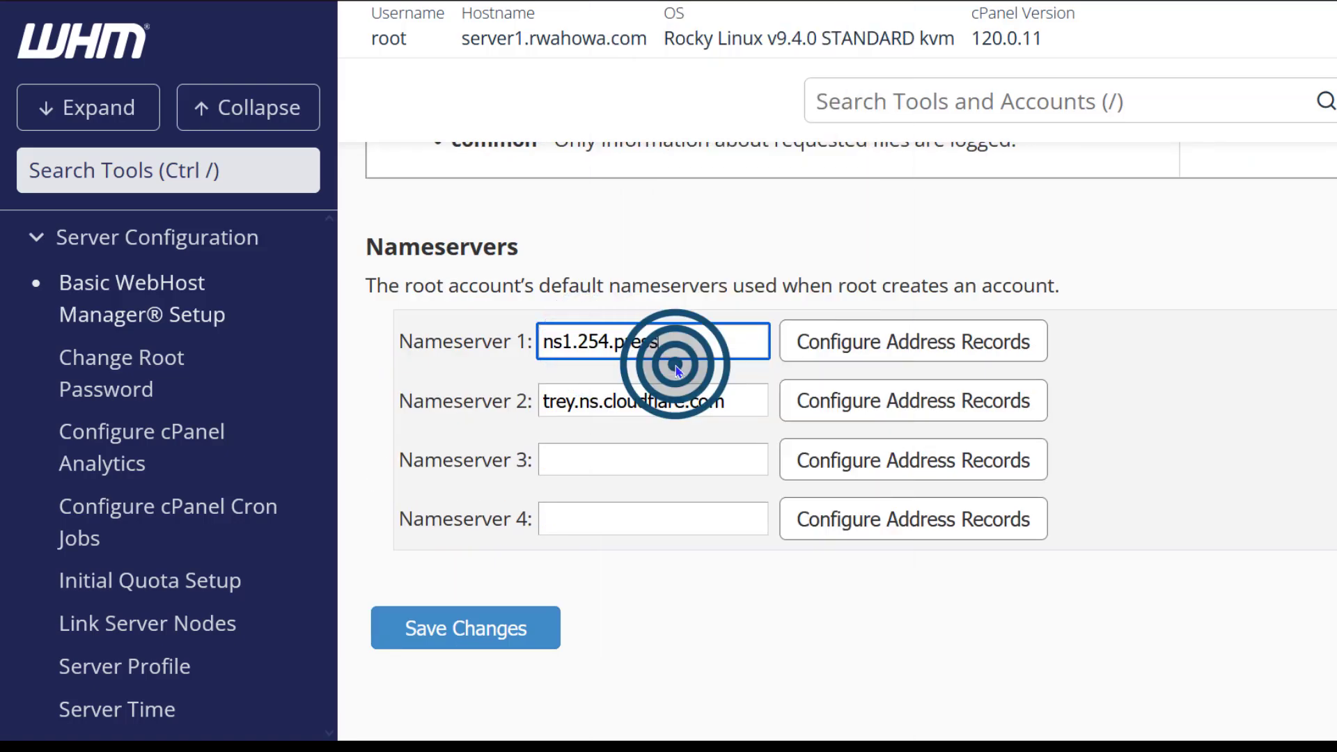
# Set Nameserver 2 to ns2.254.press and save the changes to the root account's default nameservers
pyautogui.tripleClick(567, 397)
pyautogui.rightClick(594, 408)
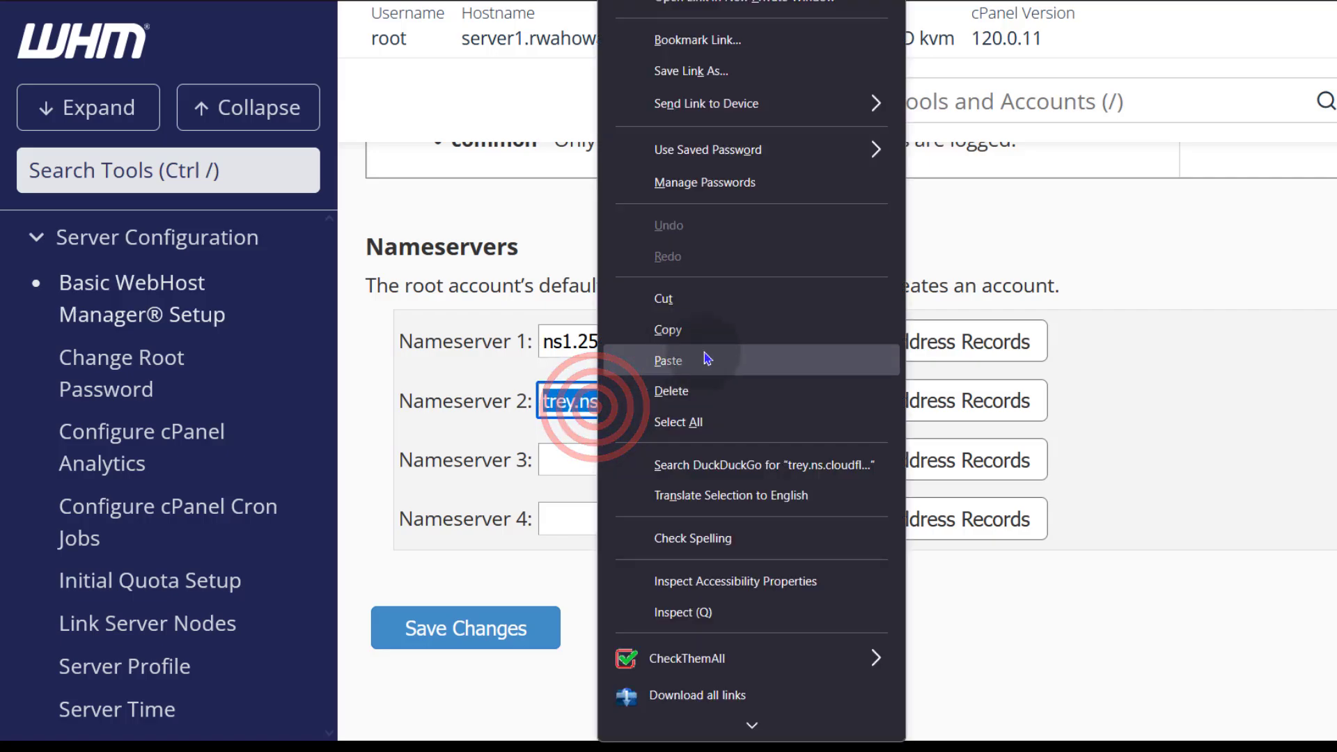
pyautogui.click(673, 362)
pyautogui.click(562, 402)
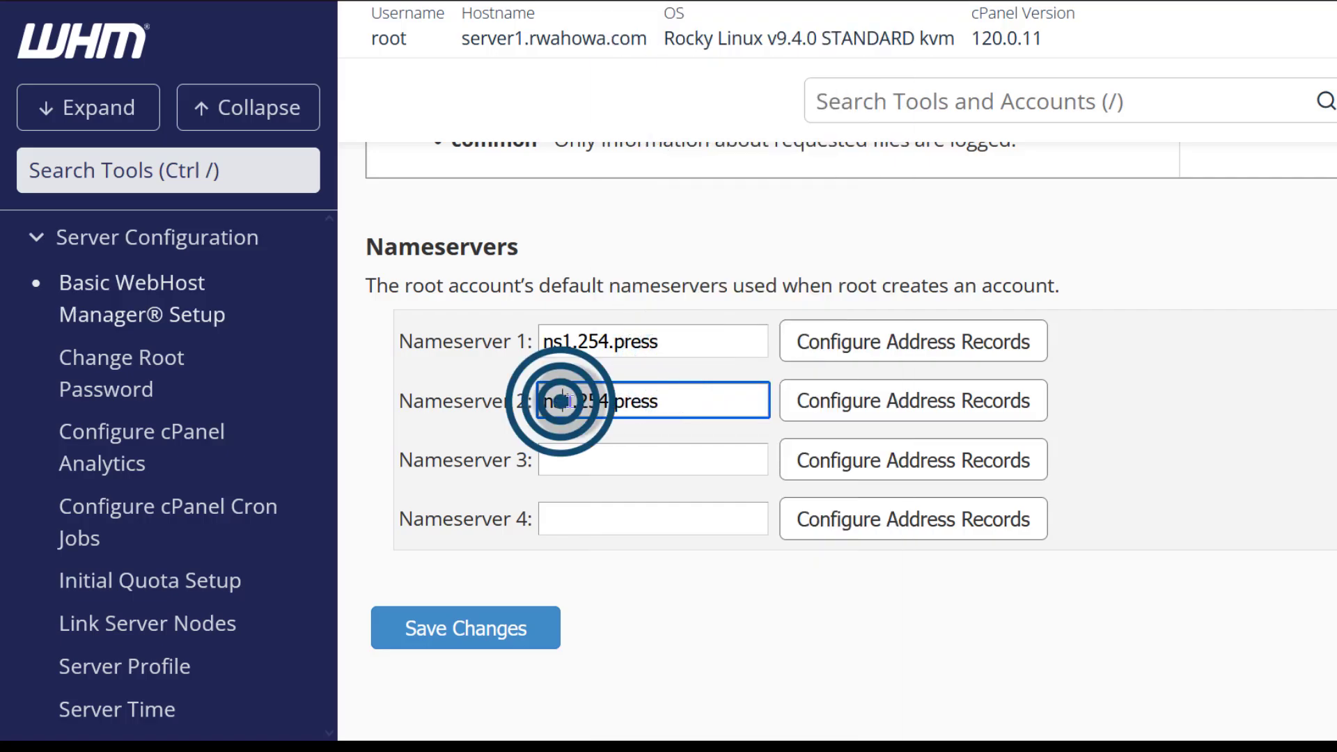
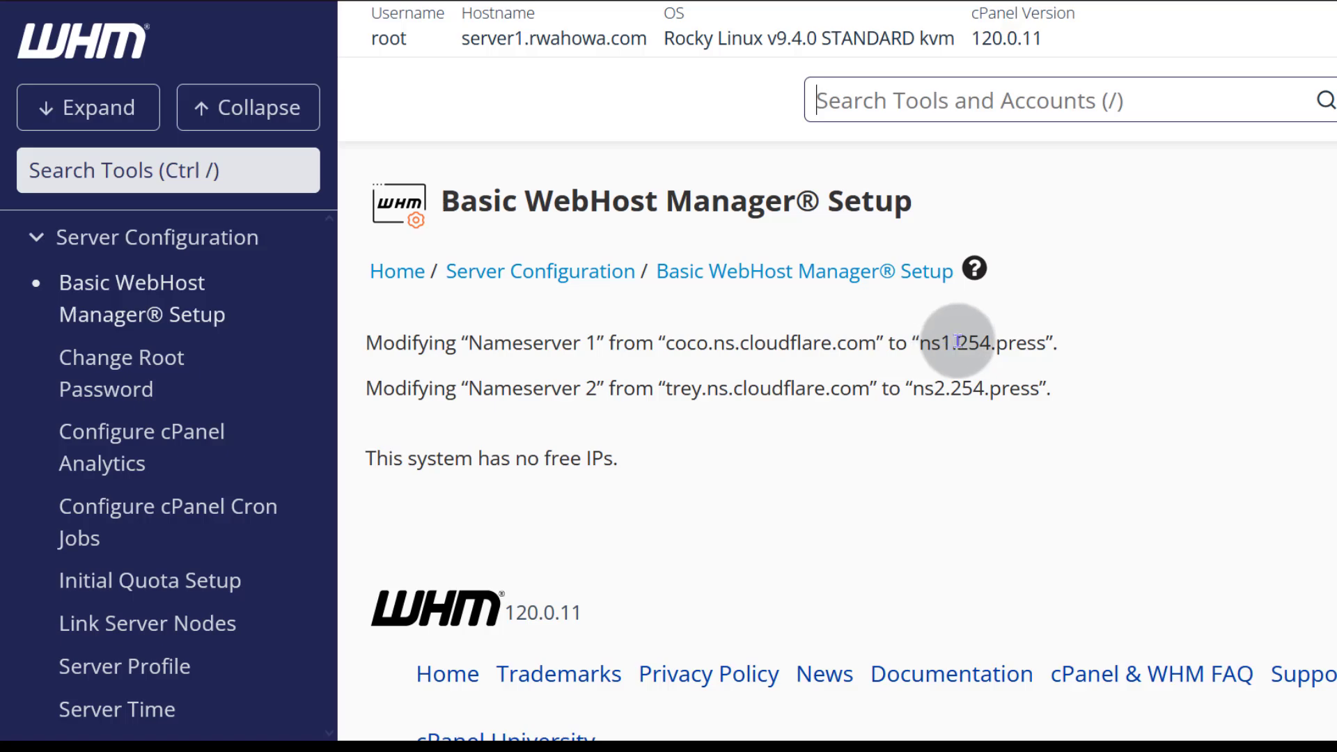
pyautogui.moveTo(958, 341); pyautogui.dragTo(1050, 343)
pyautogui.click(896, 473)
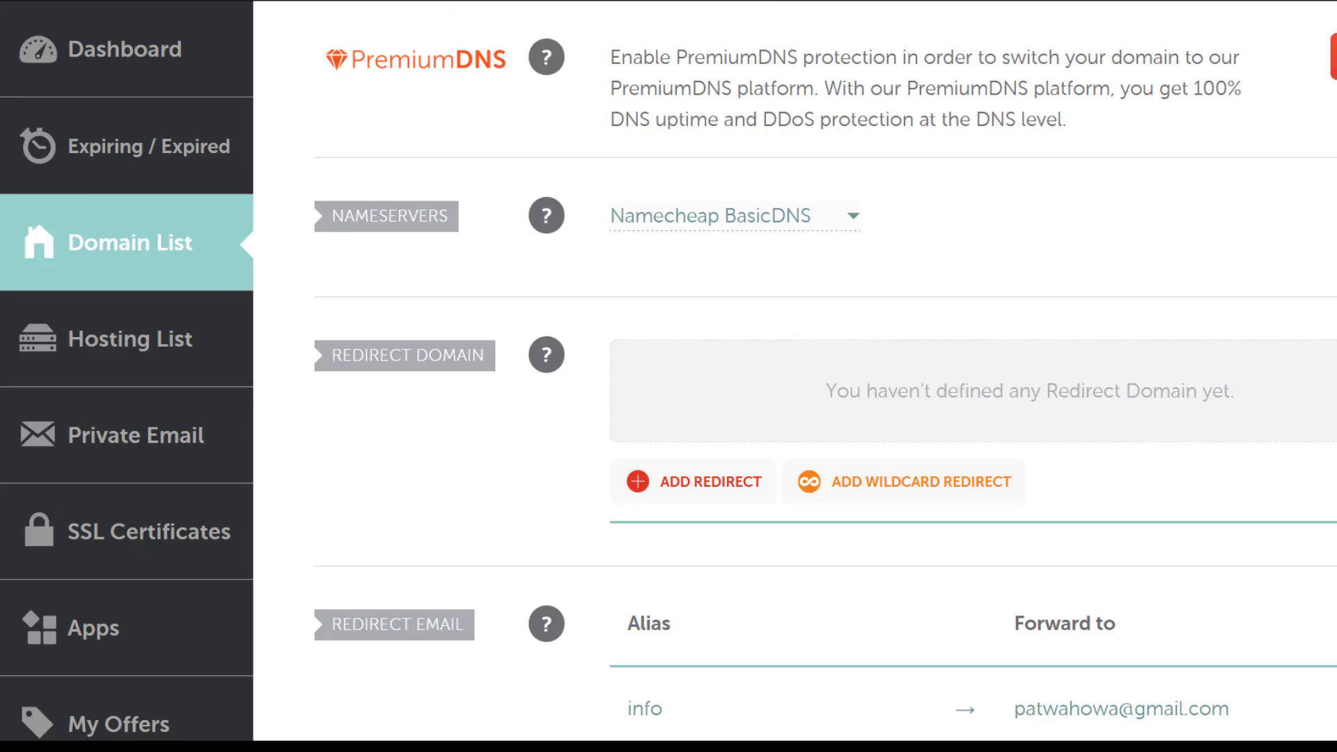
# Switch to Namecheap, change the domain's nameservers to Custom DNS and enter ns1.254.press as Nameserver 1
pyautogui.click(844, 219)
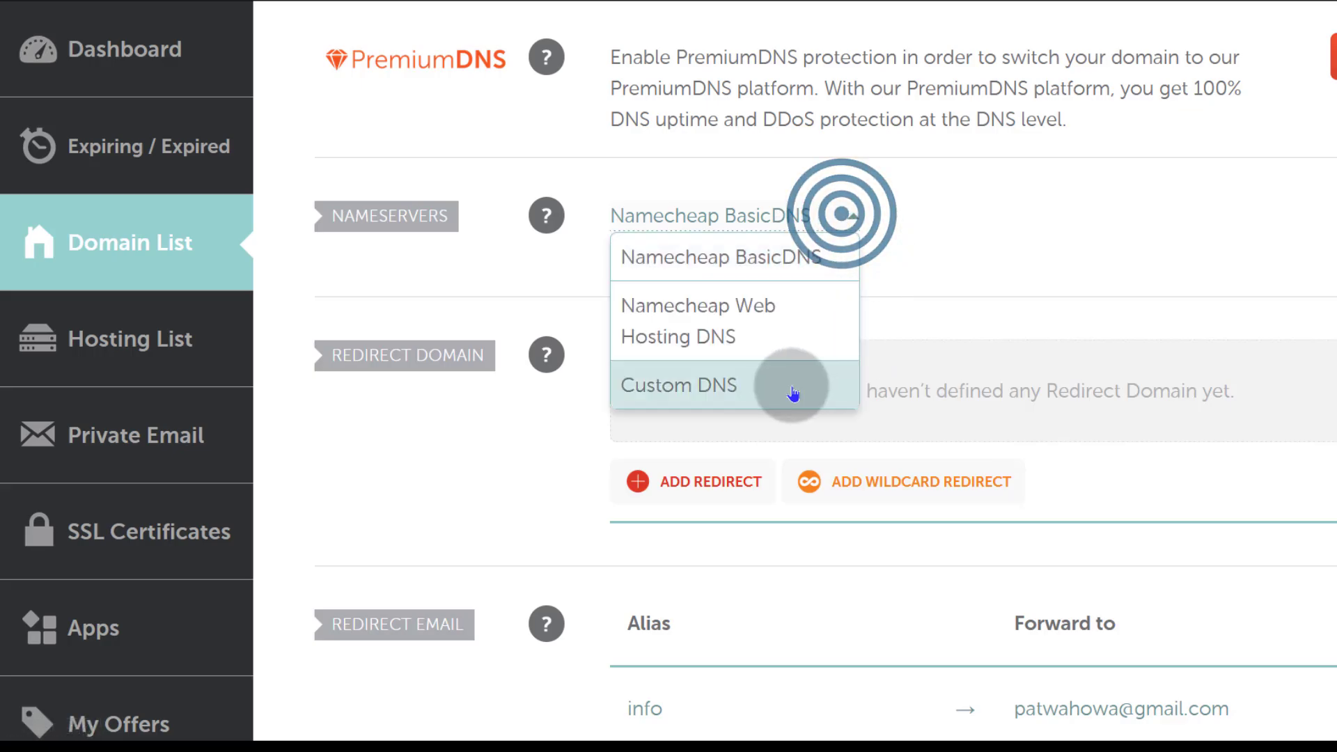
pyautogui.click(717, 382)
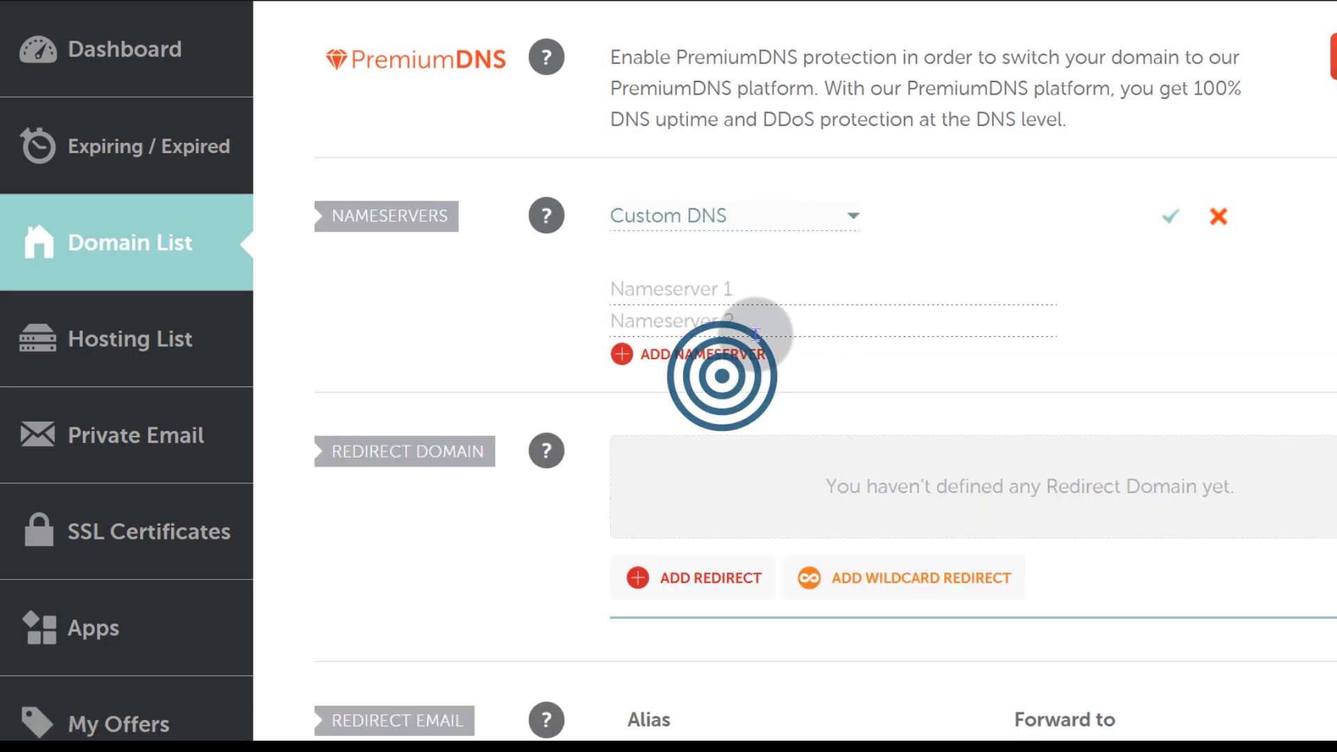
pyautogui.click(705, 286)
pyautogui.rightClick(705, 285)
pyautogui.click(755, 300)
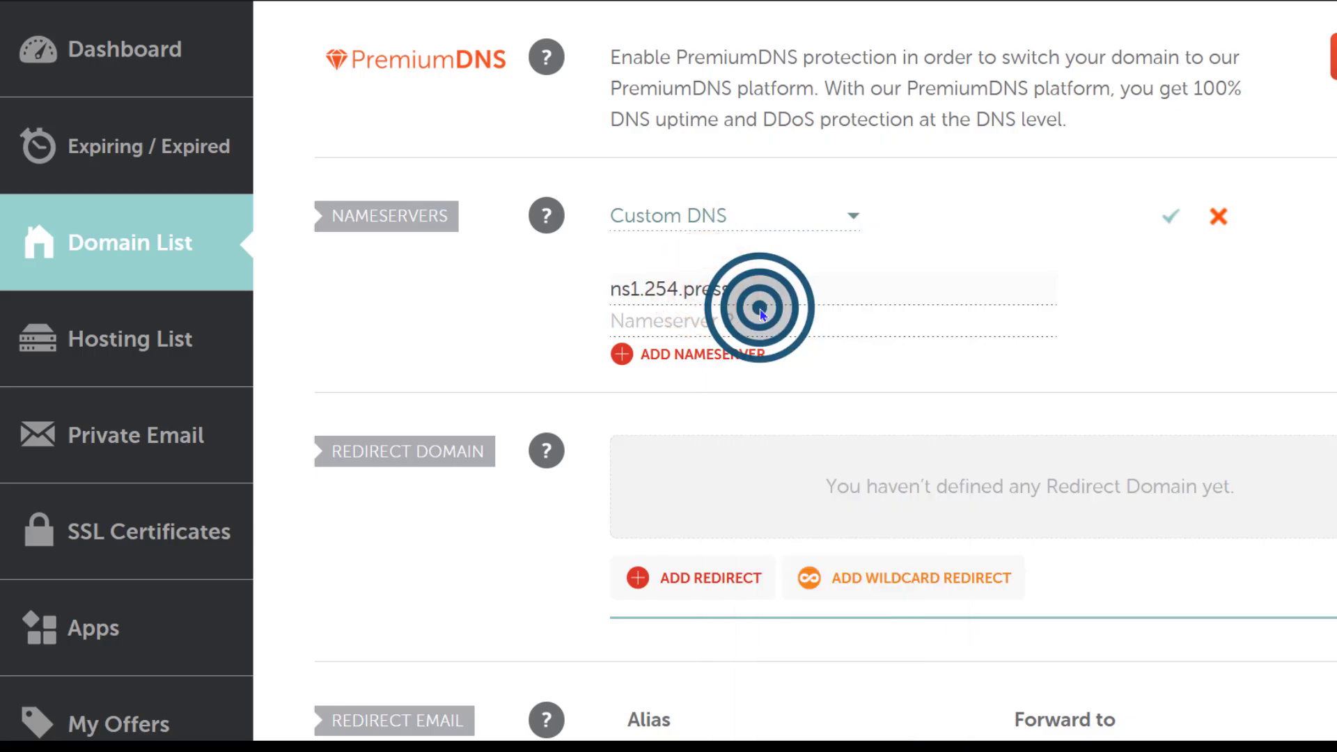
# Enter ns2.254.press as Nameserver 2 for the domain and save the custom nameservers
pyautogui.rightClick(660, 326)
pyautogui.click(740, 39)
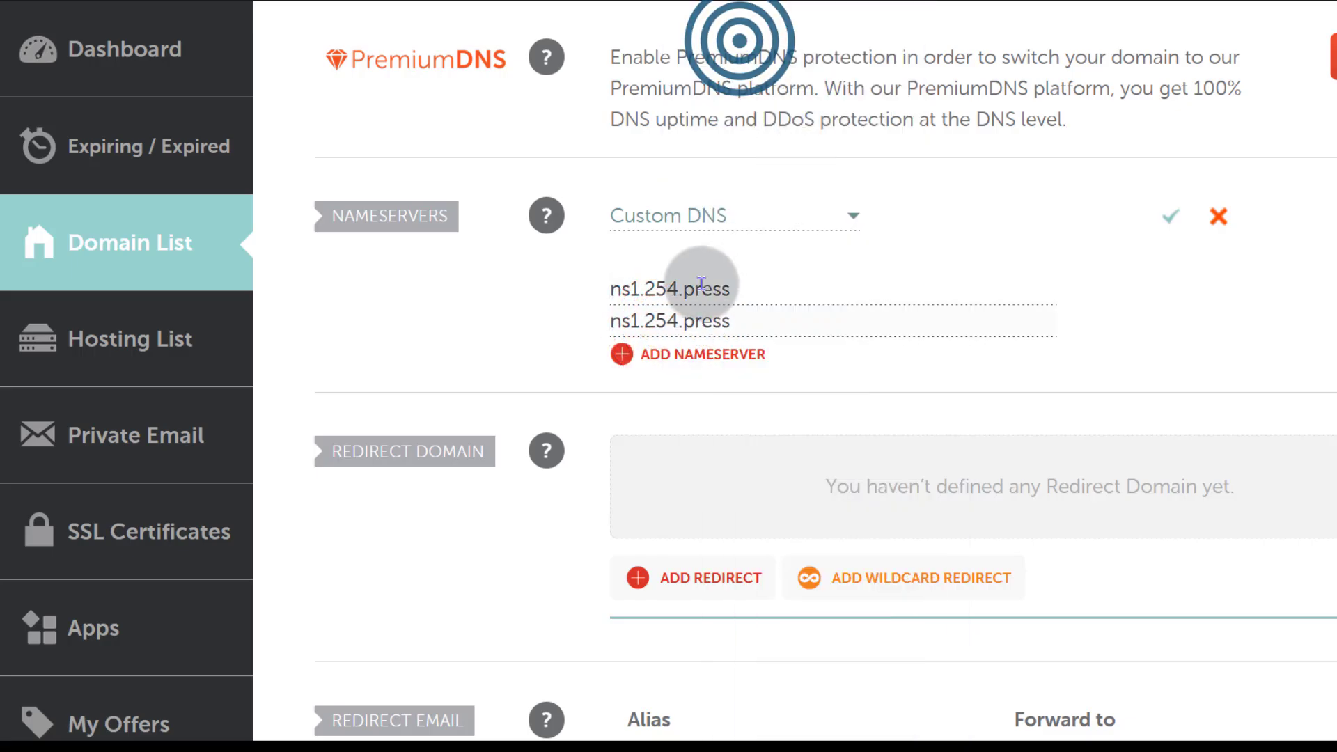
pyautogui.click(631, 322)
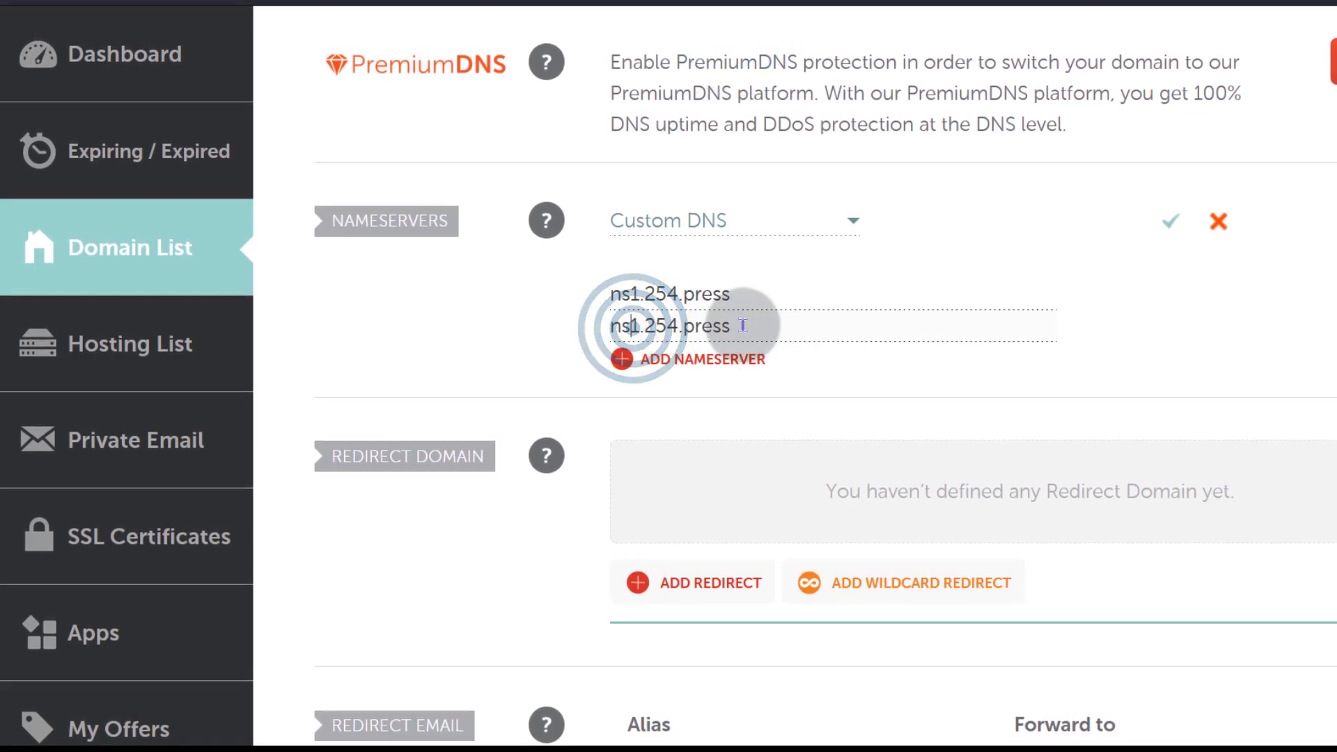
pyautogui.press('Delete')
pyautogui.write('2')
pyautogui.click(1171, 221)
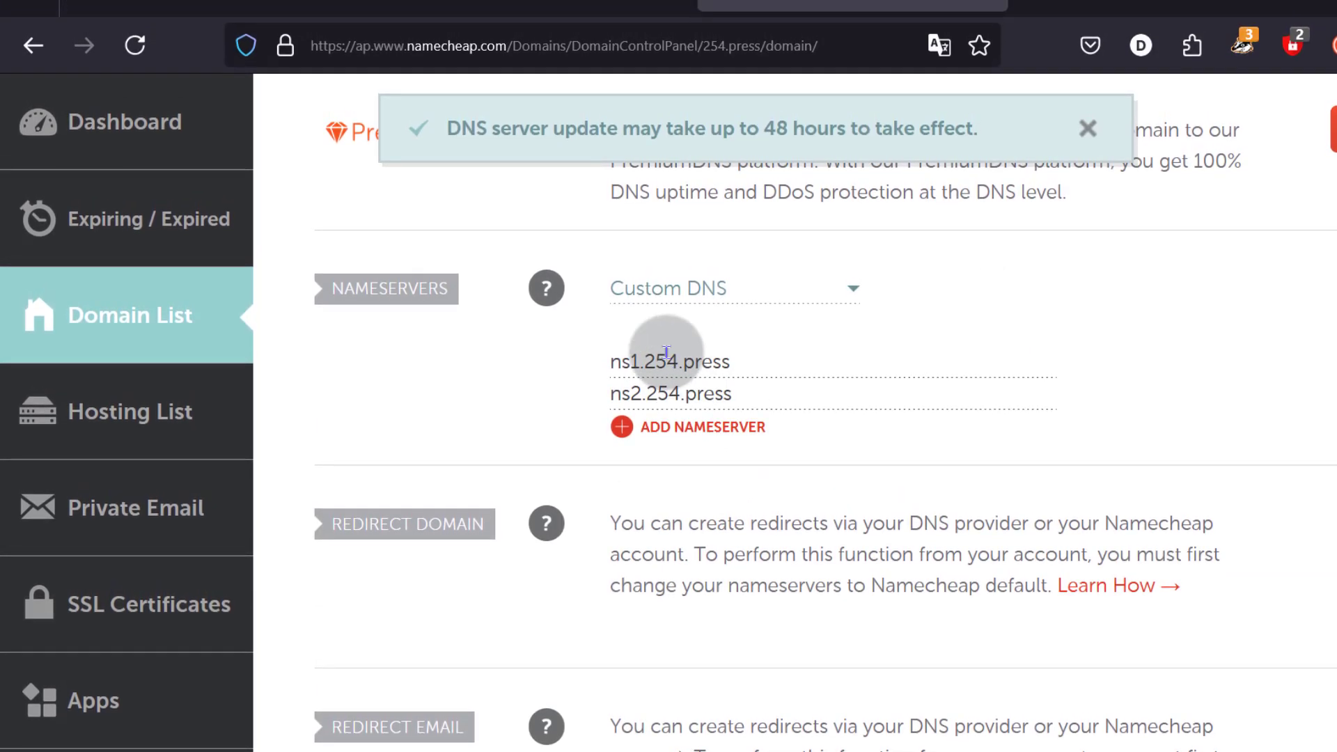
# Search the web for "dns checker" in a new browser tab and open dnschecker.org
pyautogui.click(1031, 5)
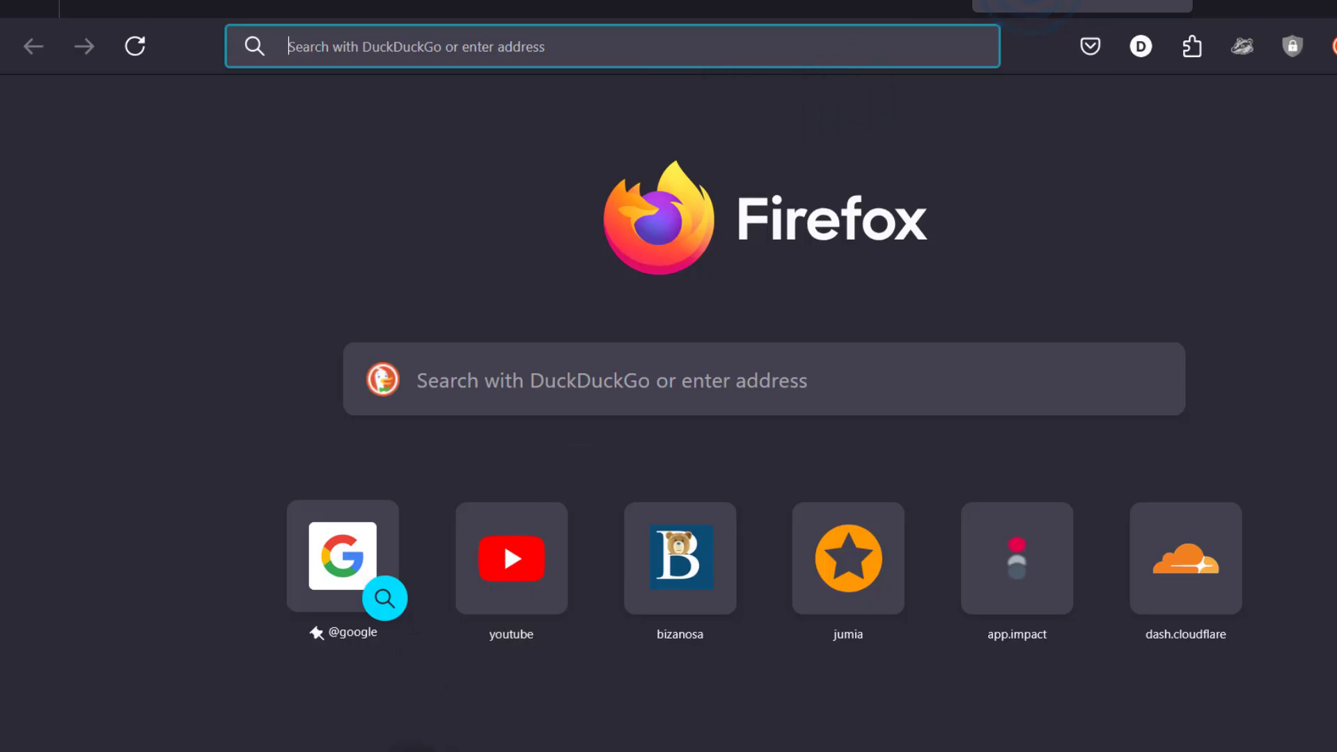
pyautogui.click(408, 742)
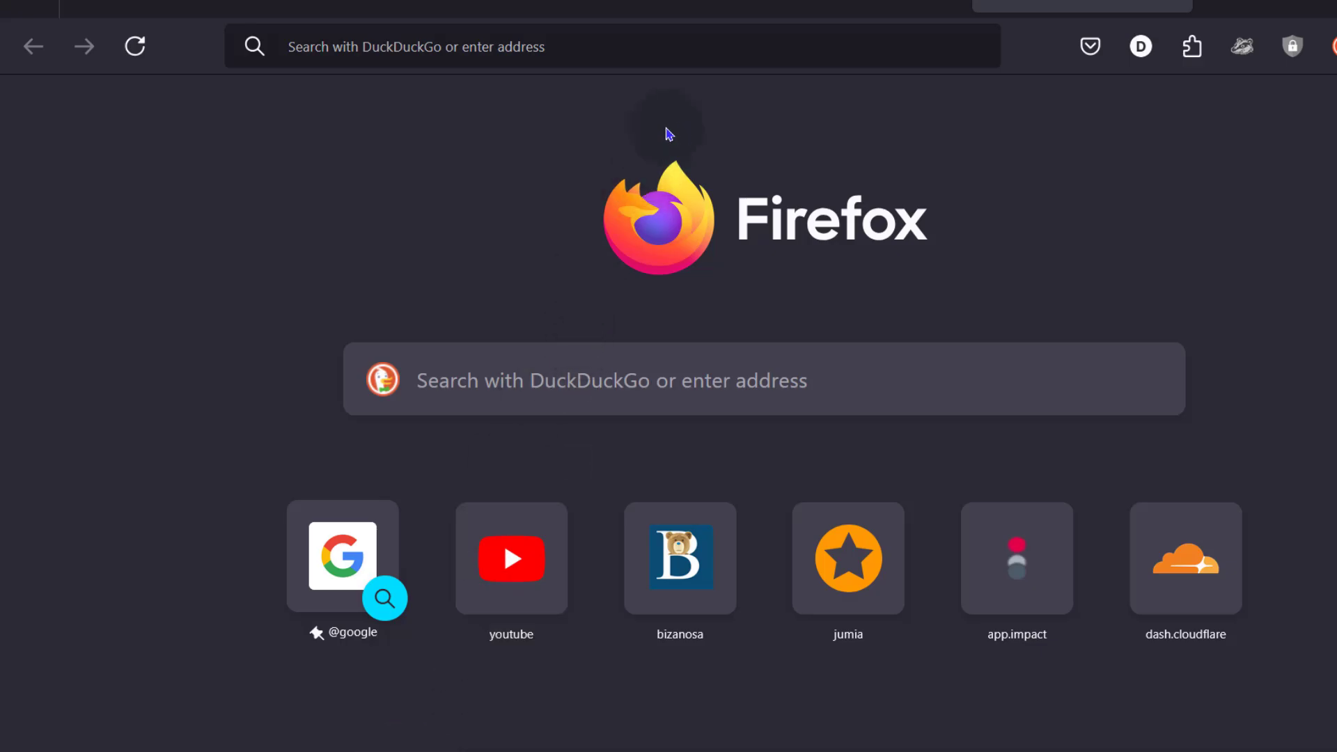
pyautogui.click(905, 14)
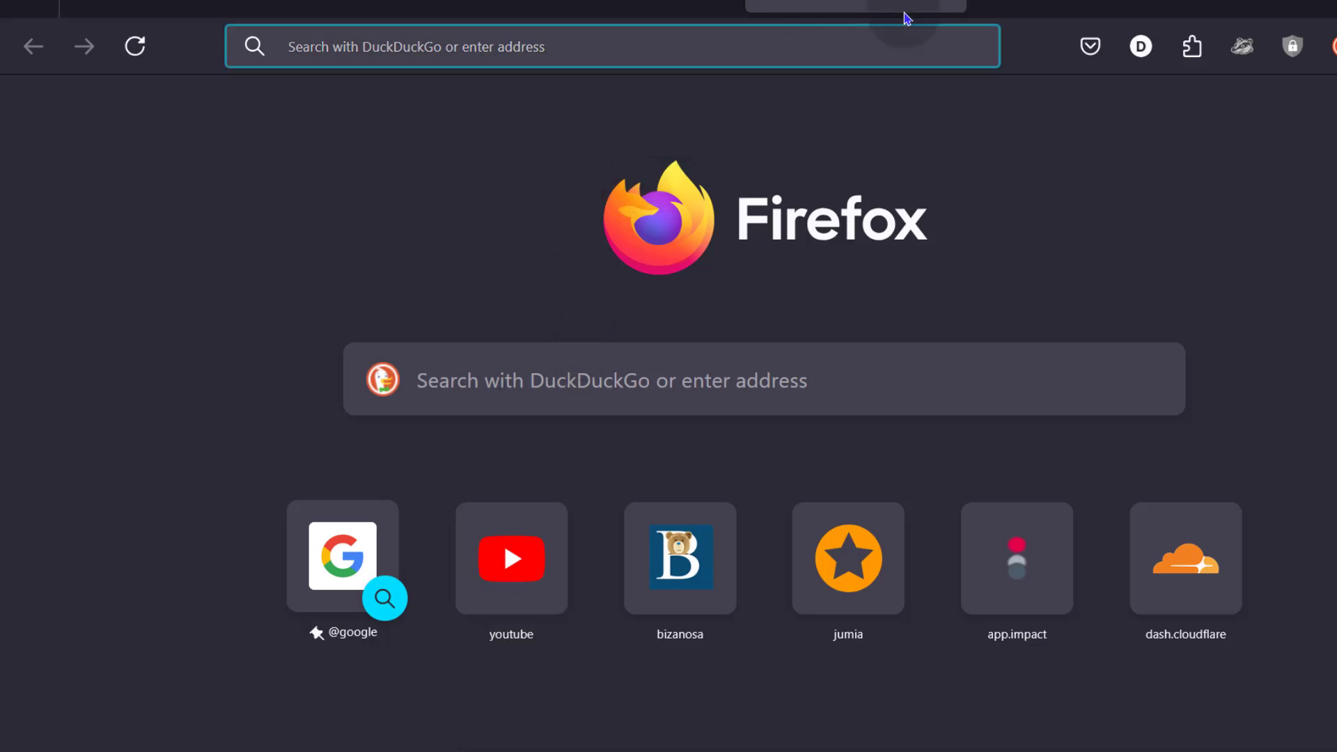
pyautogui.click(746, 42)
pyautogui.write('dns checker')
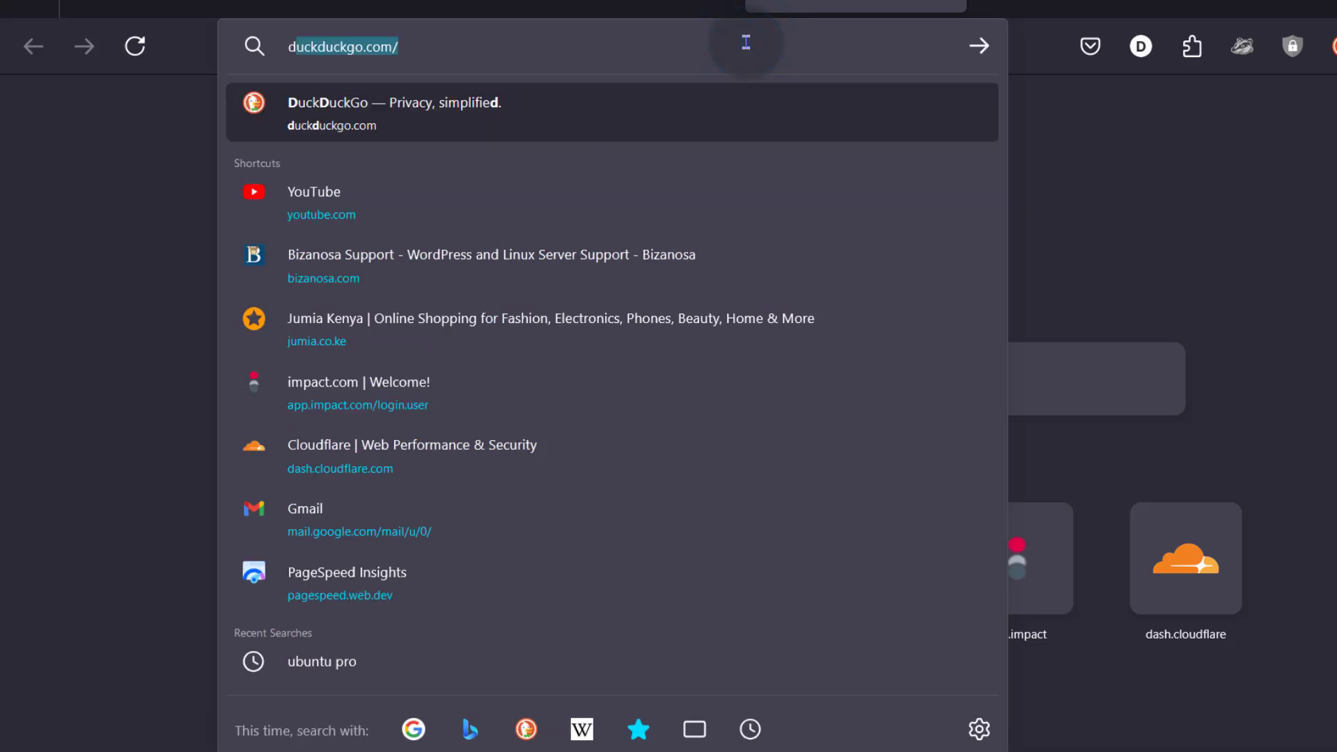
pyautogui.click(356, 488)
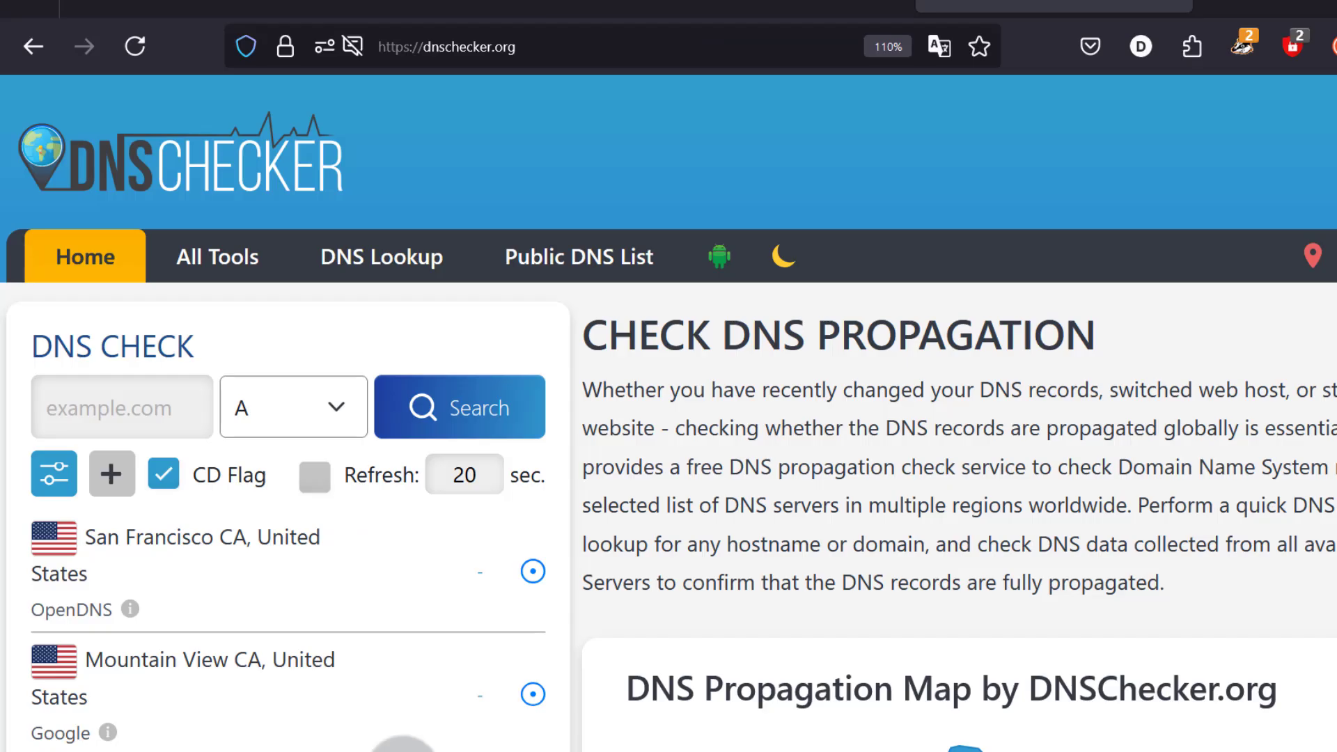
# Run a DNS propagation check of the NS records for 254.press
pyautogui.rightClick(107, 402)
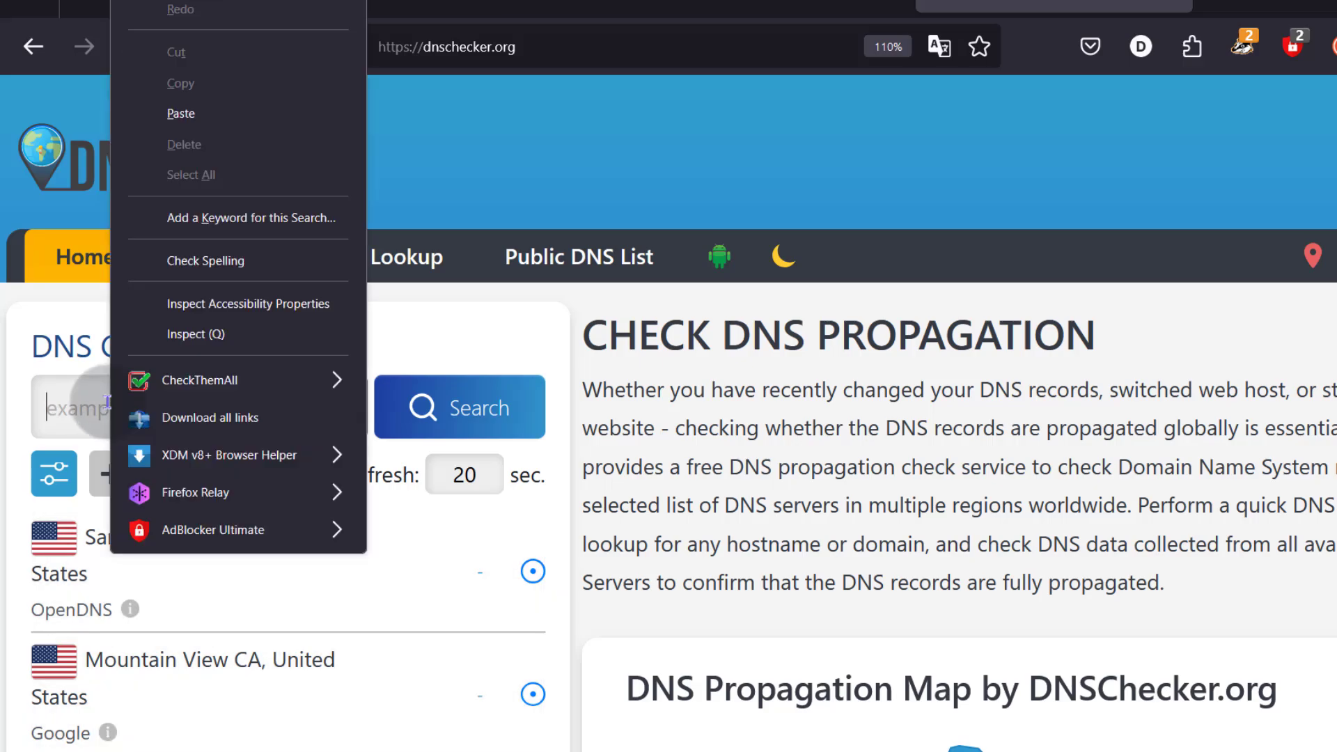
pyautogui.click(180, 113)
pyautogui.click(85, 407)
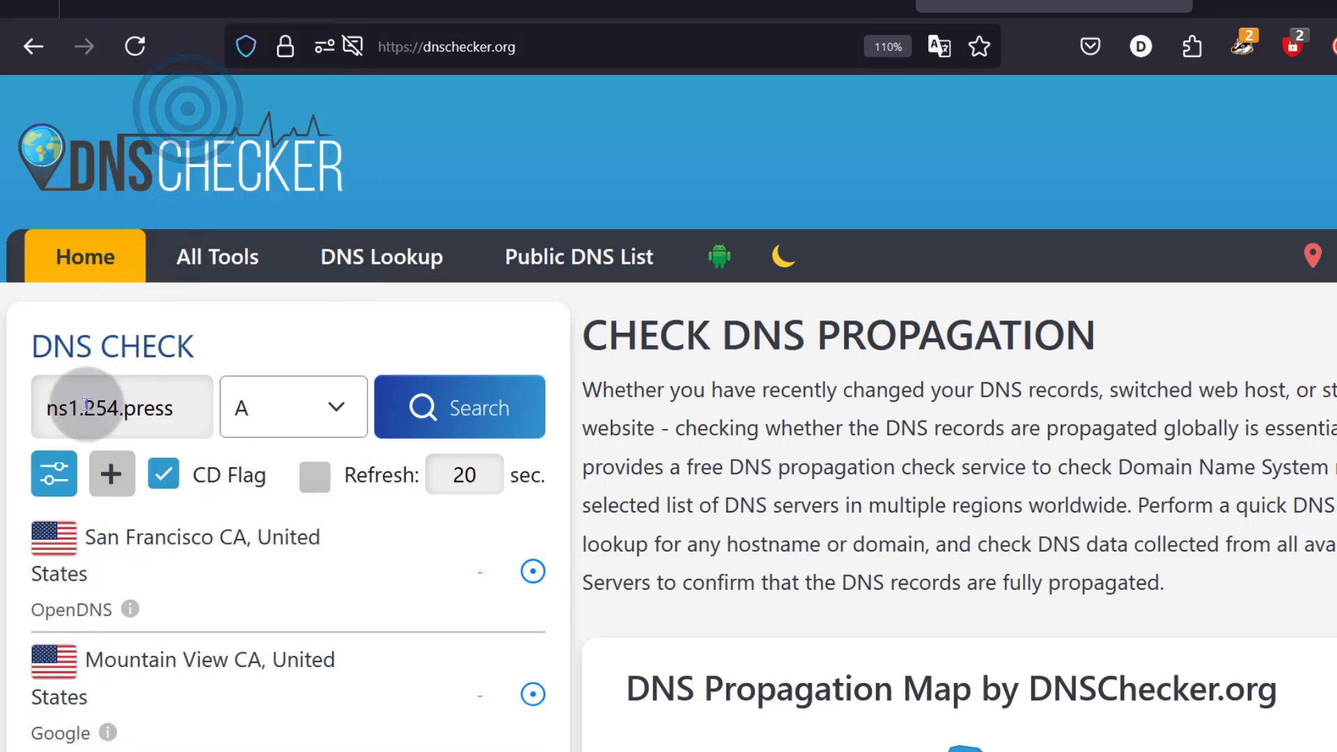
pyautogui.moveTo(85, 407); pyautogui.dragTo(2, 398)
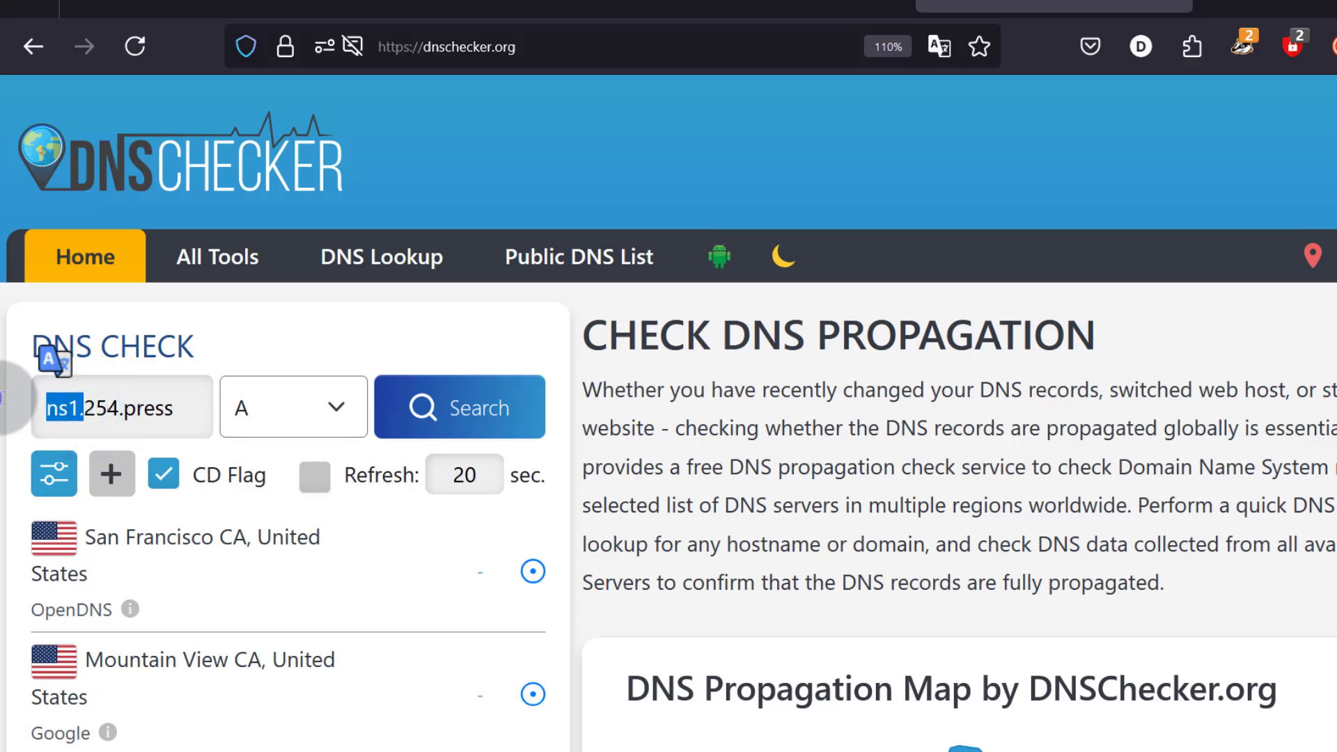
pyautogui.click(335, 404)
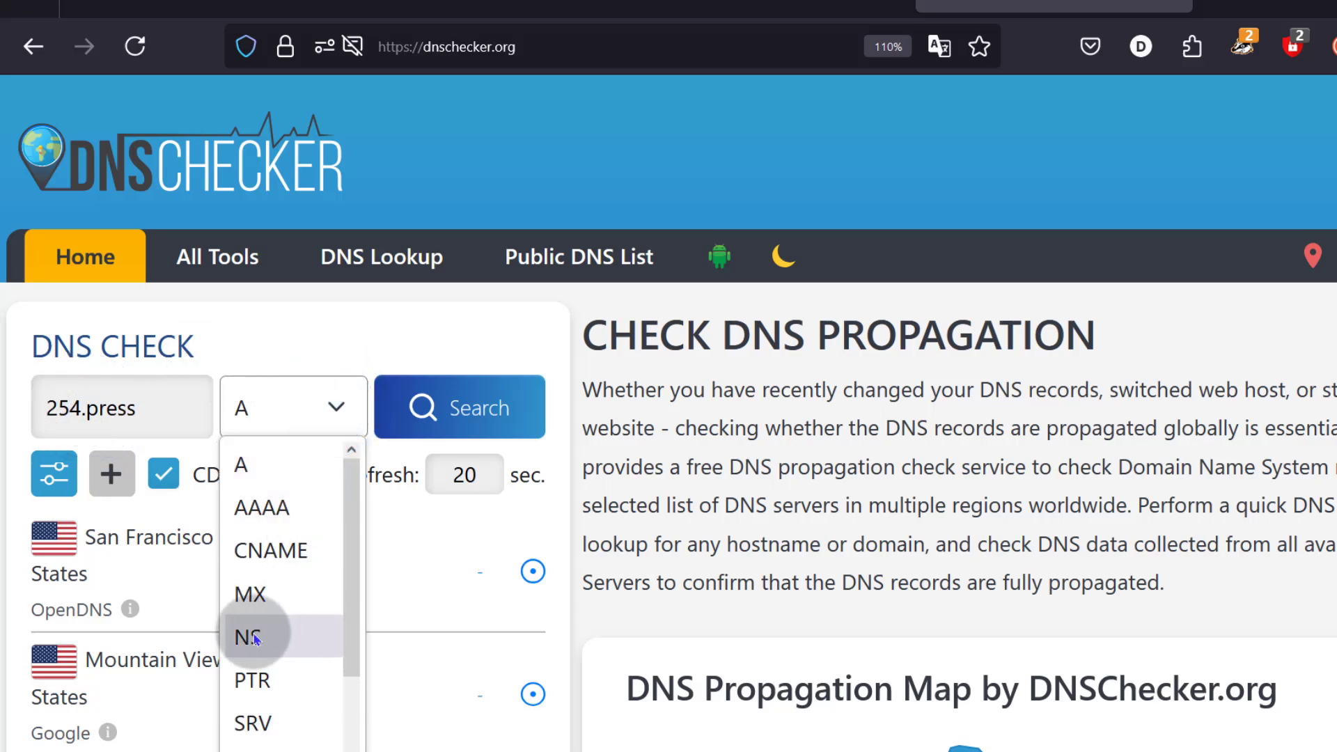
pyautogui.click(255, 637)
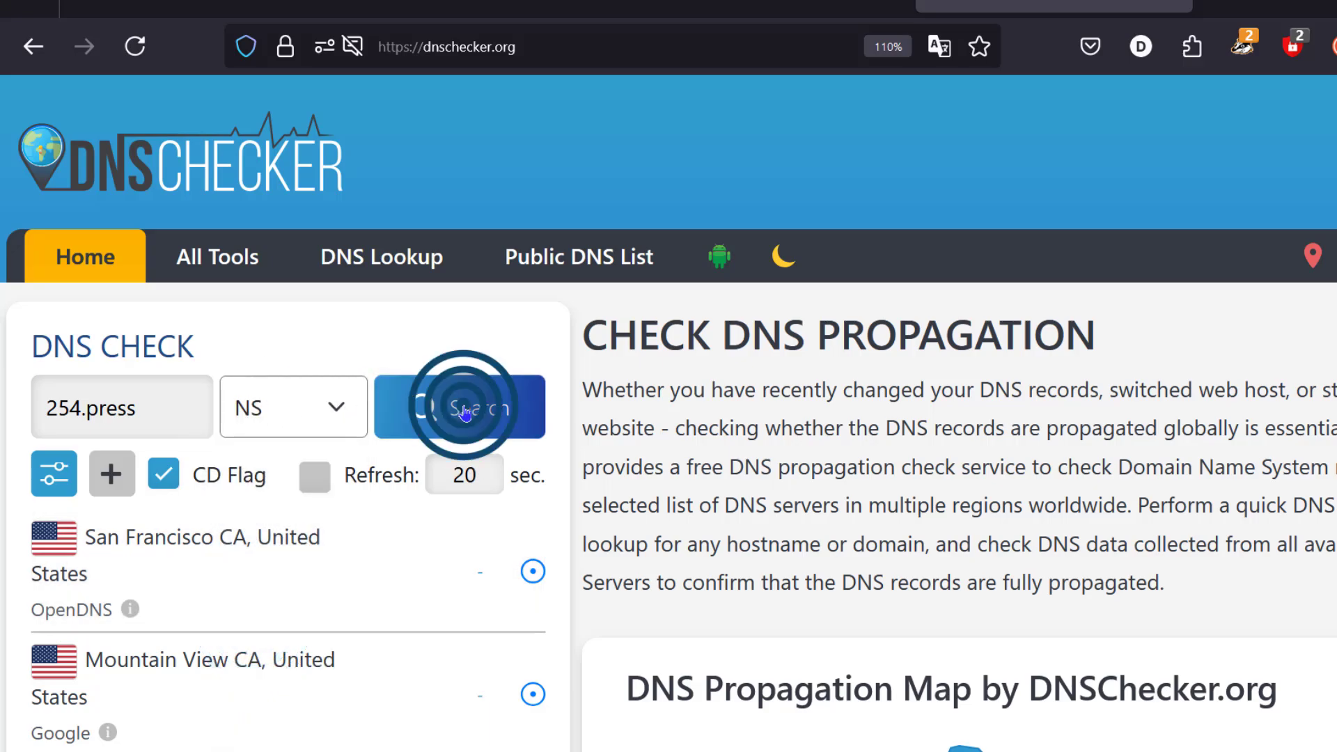
pyautogui.click(466, 412)
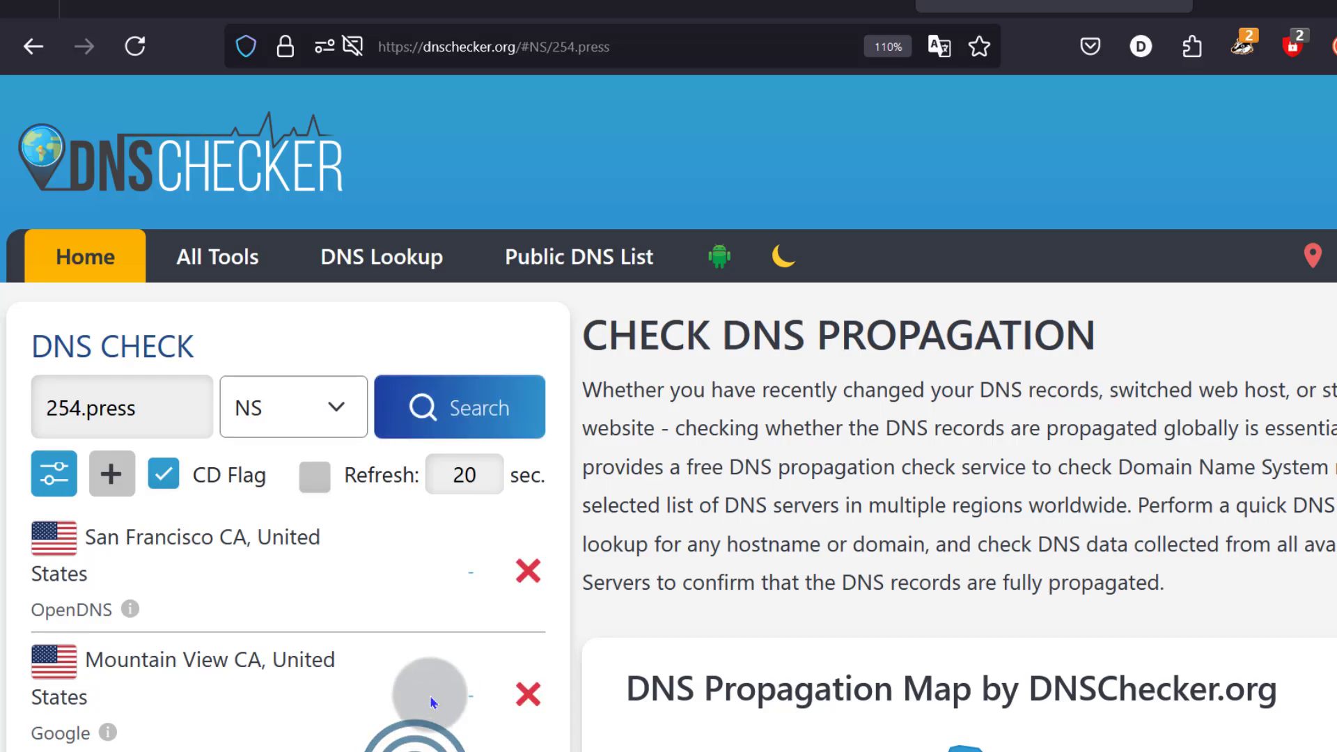
# Examine the propagation results by location for the nameservers returned for 254.press
pyautogui.scroll(-8, 457, 508)
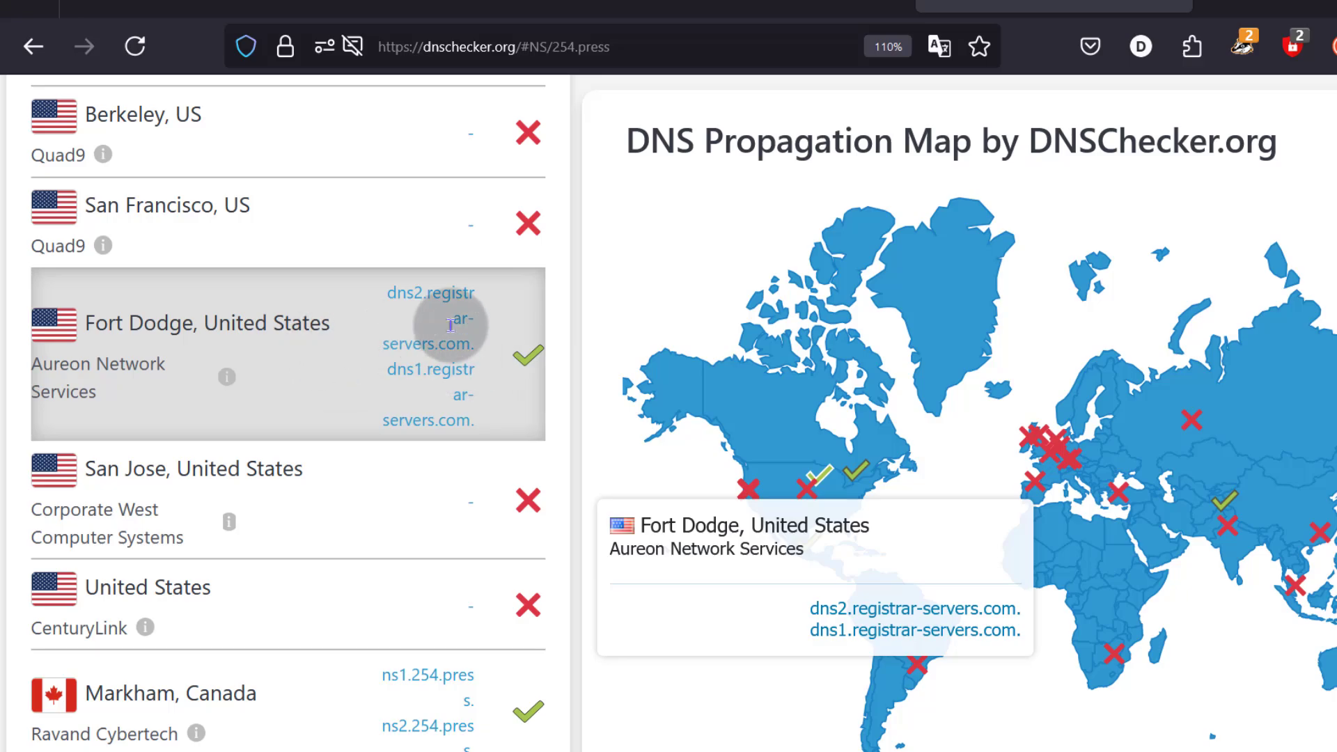
pyautogui.scroll(-5, 511, 362)
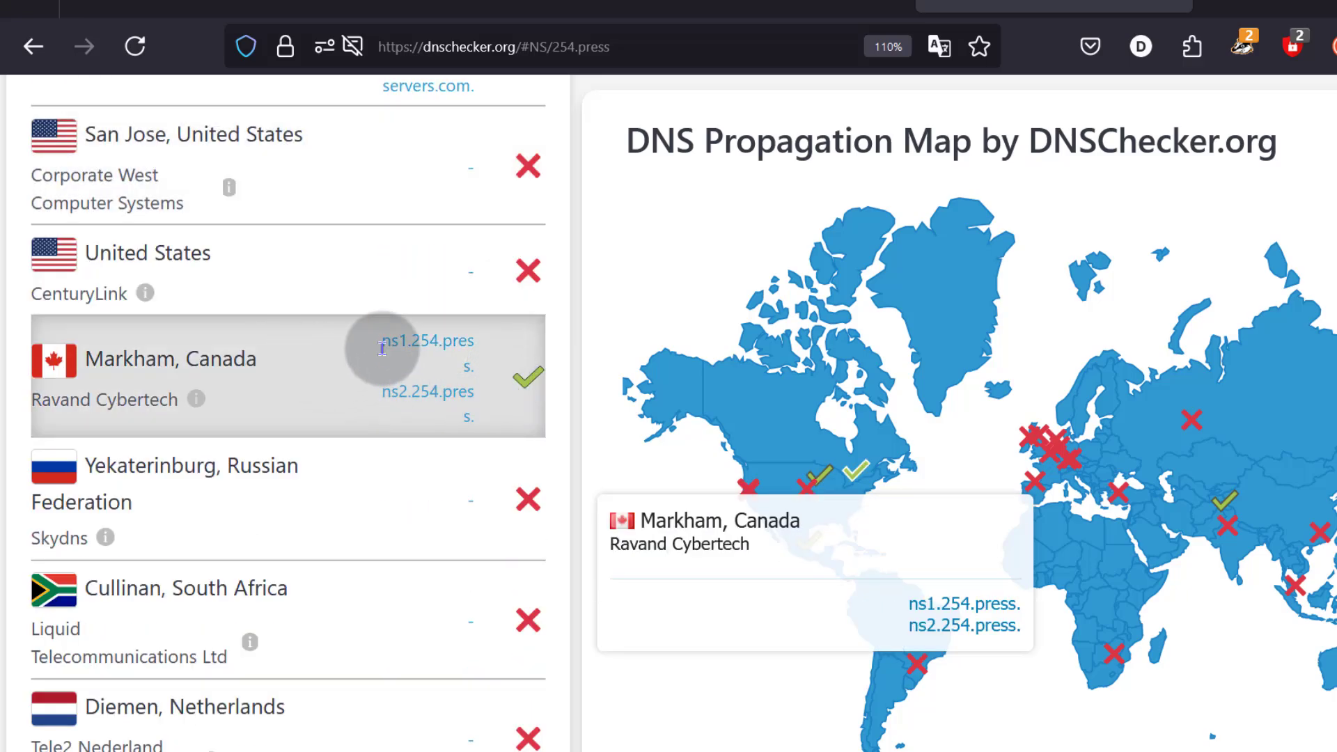
pyautogui.tripleClick(382, 337)
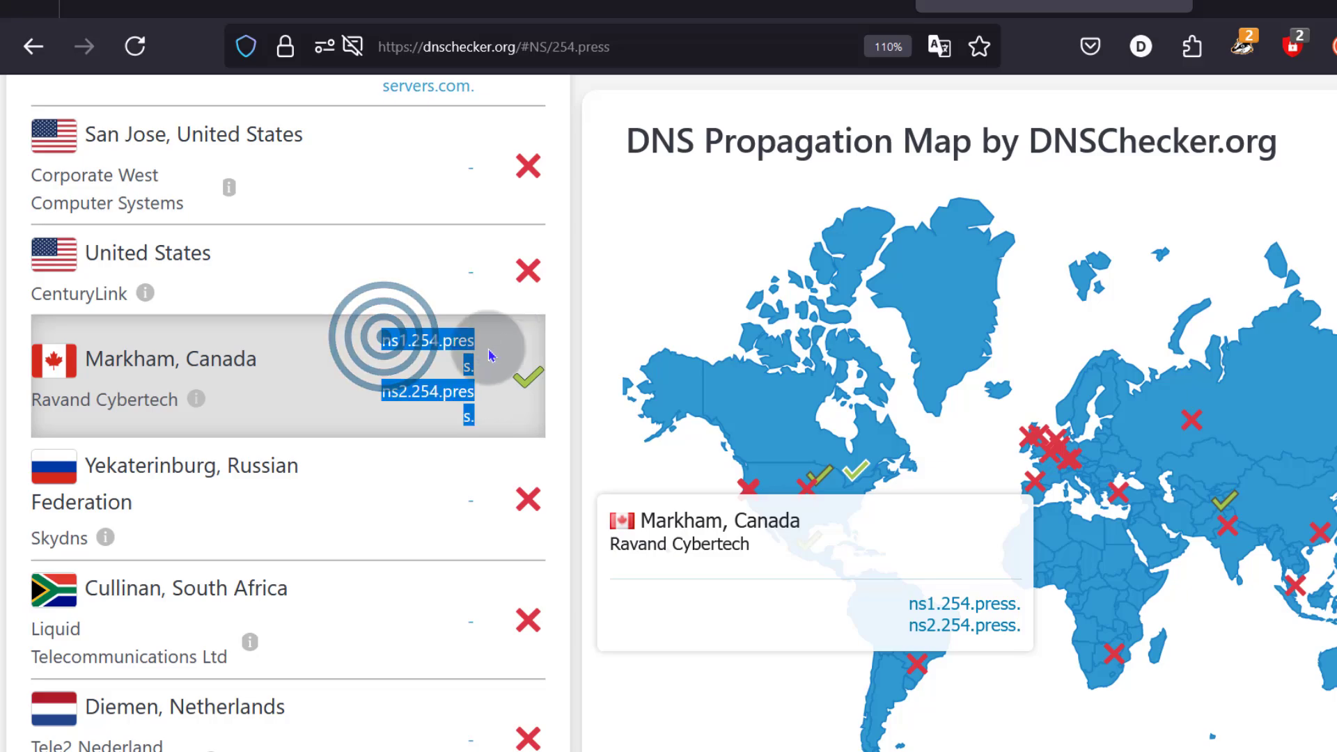
pyautogui.click(430, 391)
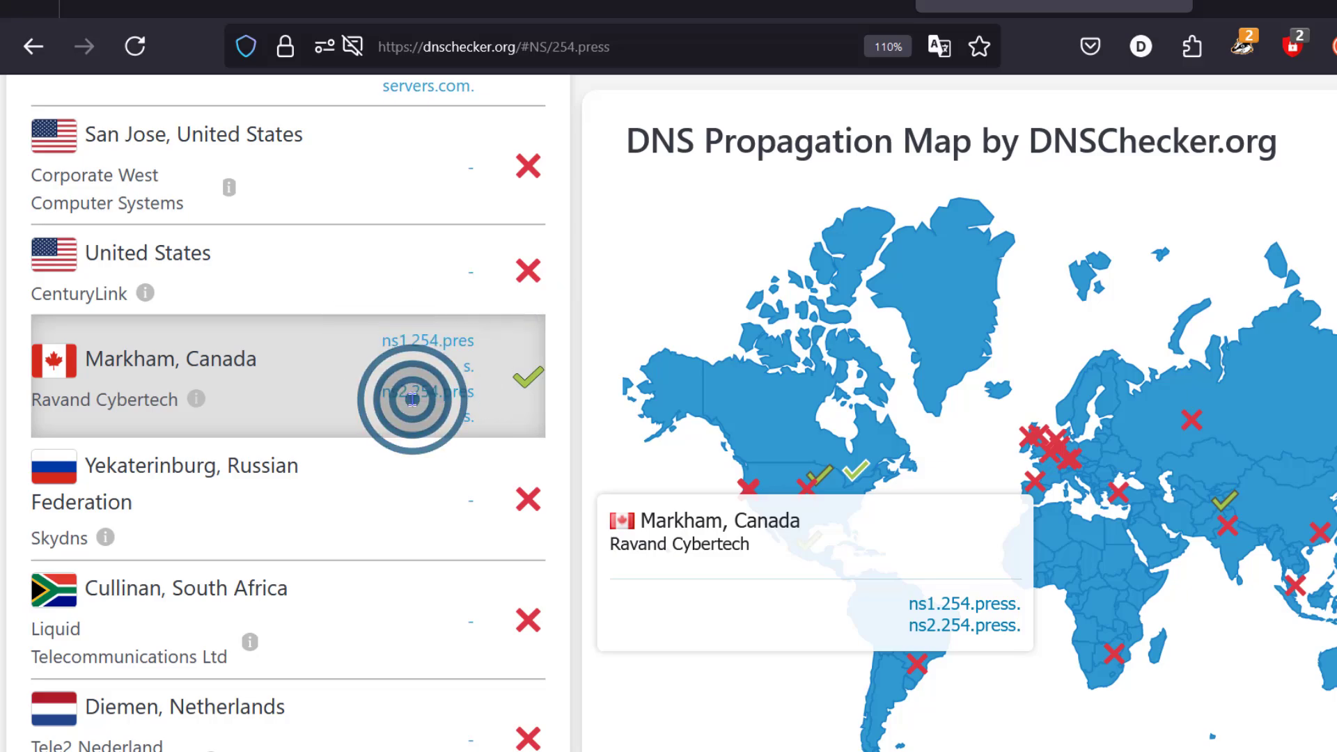
pyautogui.scroll(-5, 513, 448)
pyautogui.scroll(-5, 481, 453)
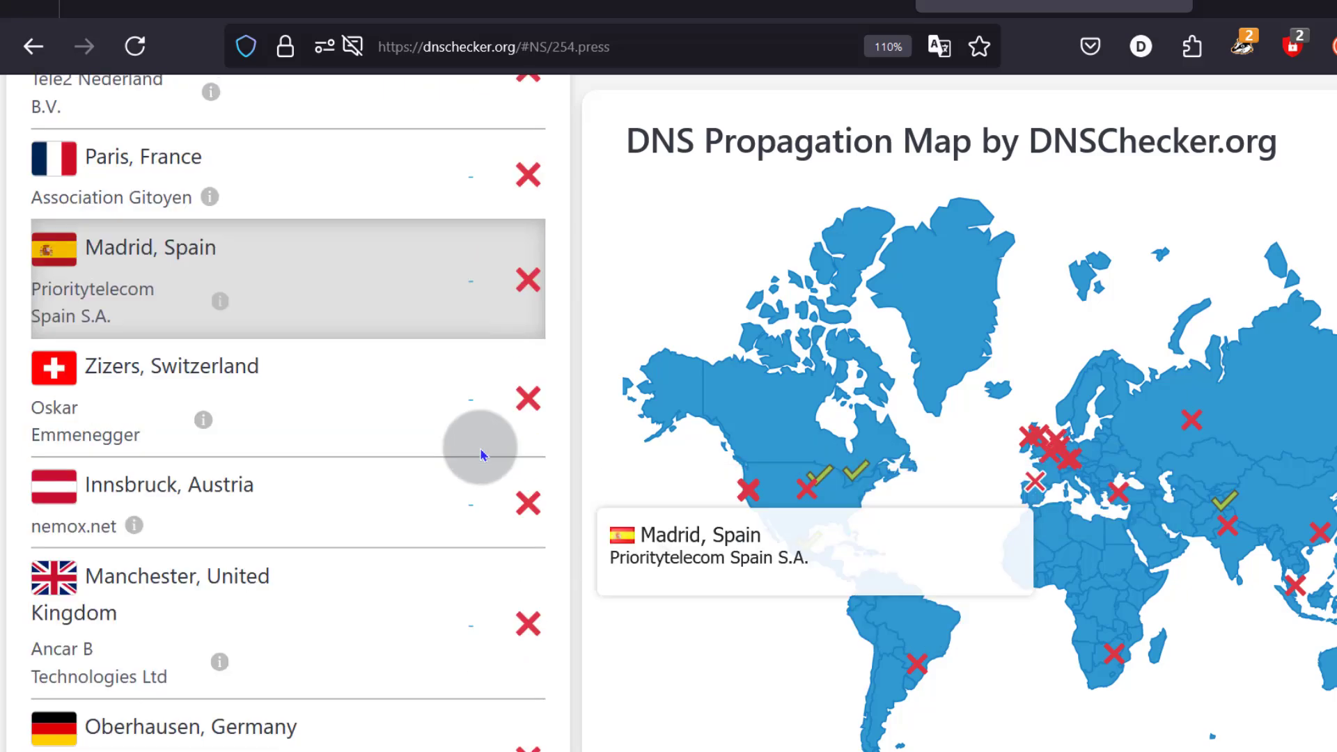
pyautogui.scroll(-10, 474, 488)
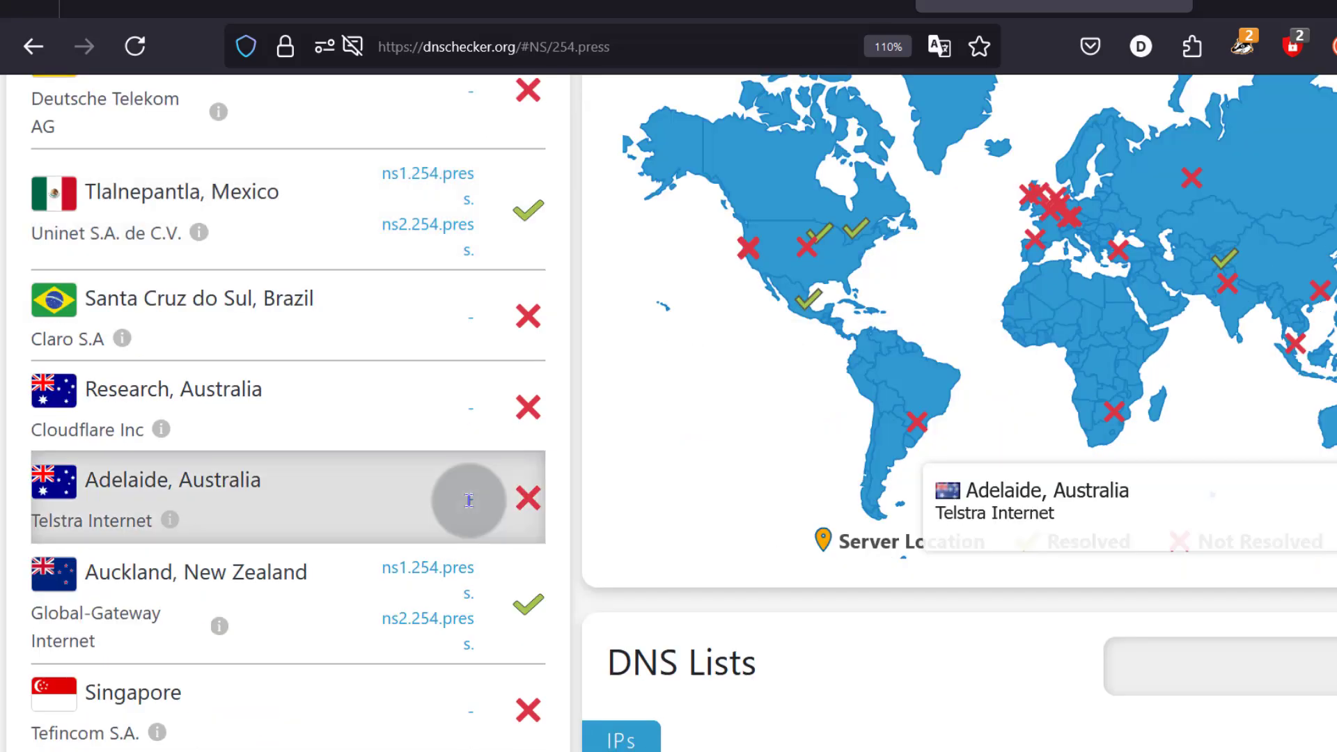
pyautogui.scroll(2, 468, 500)
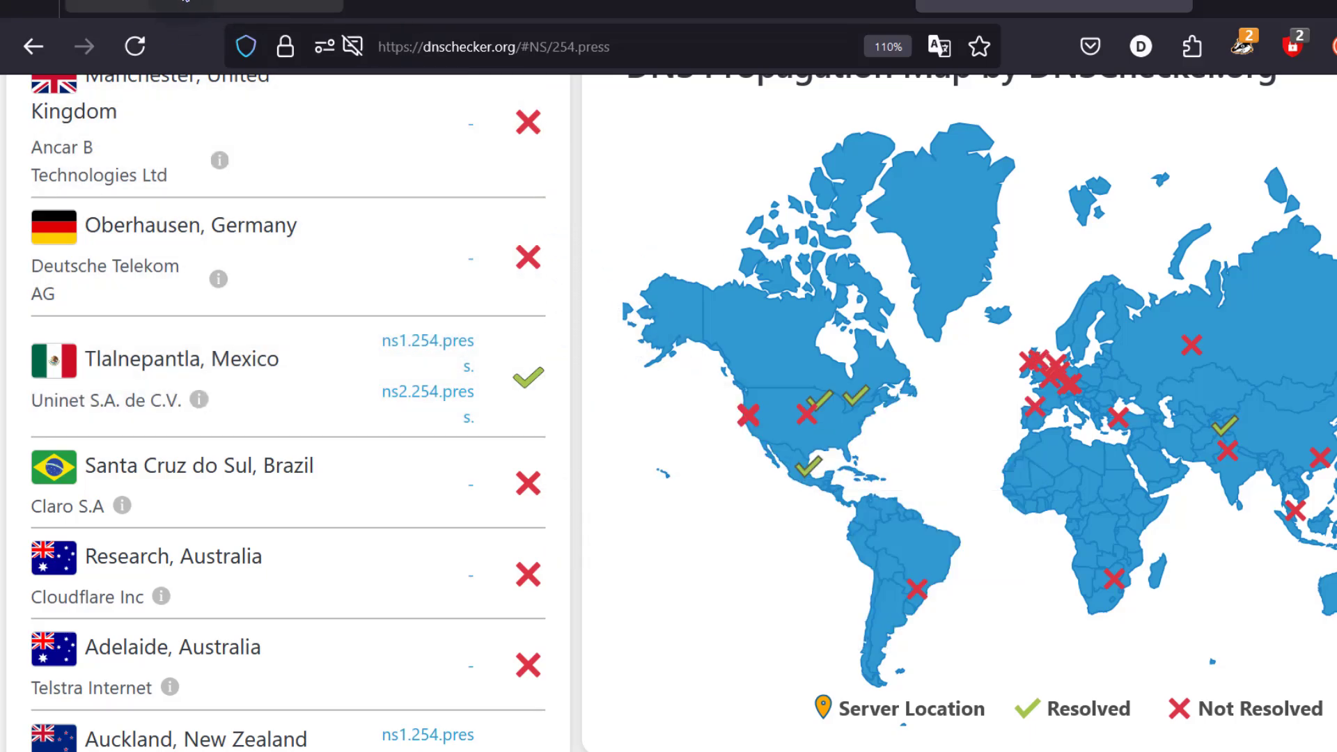
# Switch back to WHM and review the default nameservers in the Basic WebHost Manager Setup
pyautogui.click(183, 7)
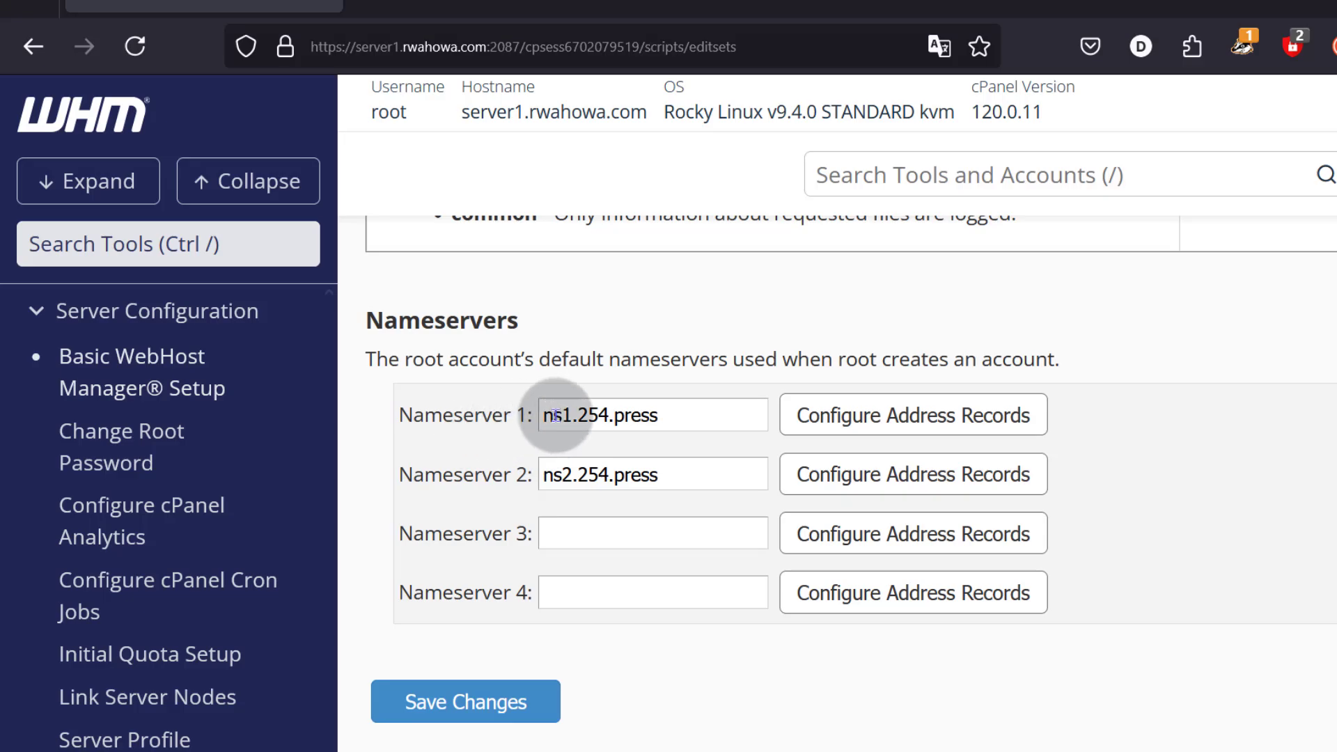
pyautogui.tripleClick(540, 418)
pyautogui.click(1285, 442)
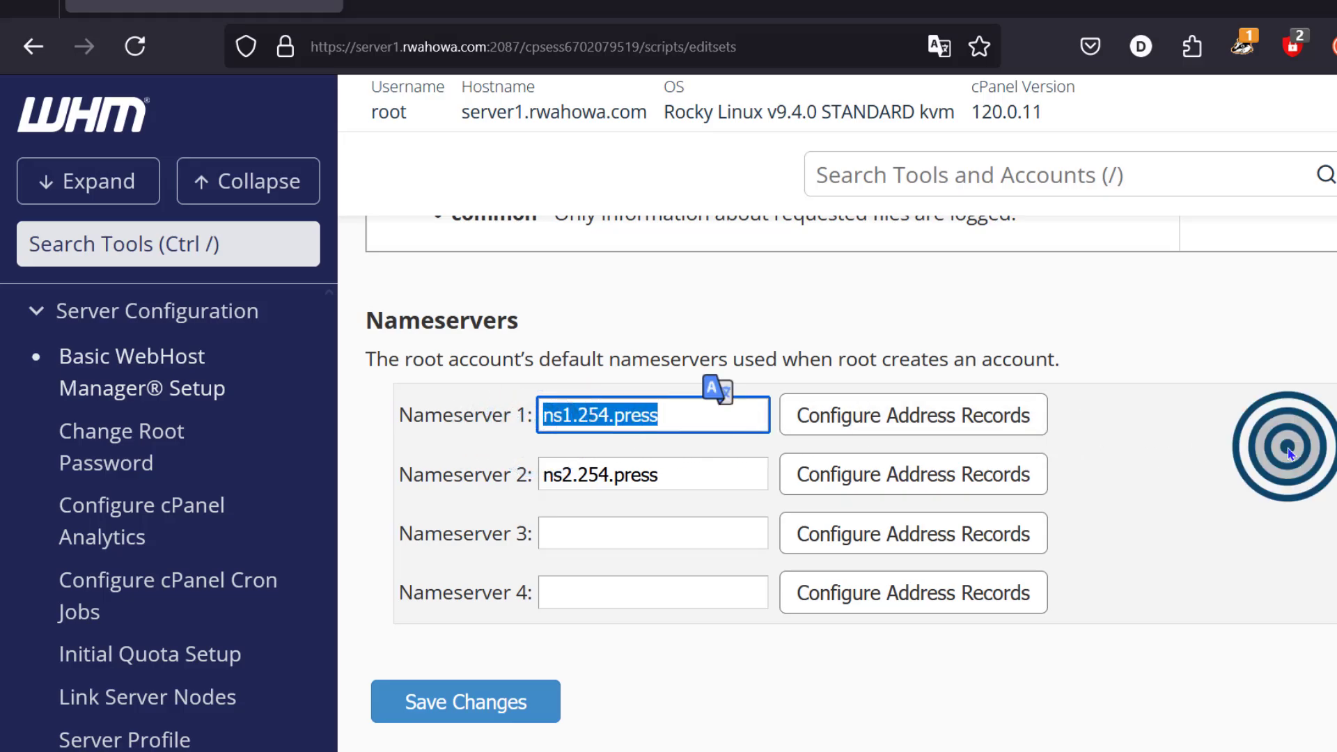
# Switch to the Namecheap domain page and review the two custom DNS nameservers set for 254.press
pyautogui.scroll(4, 904, 262)
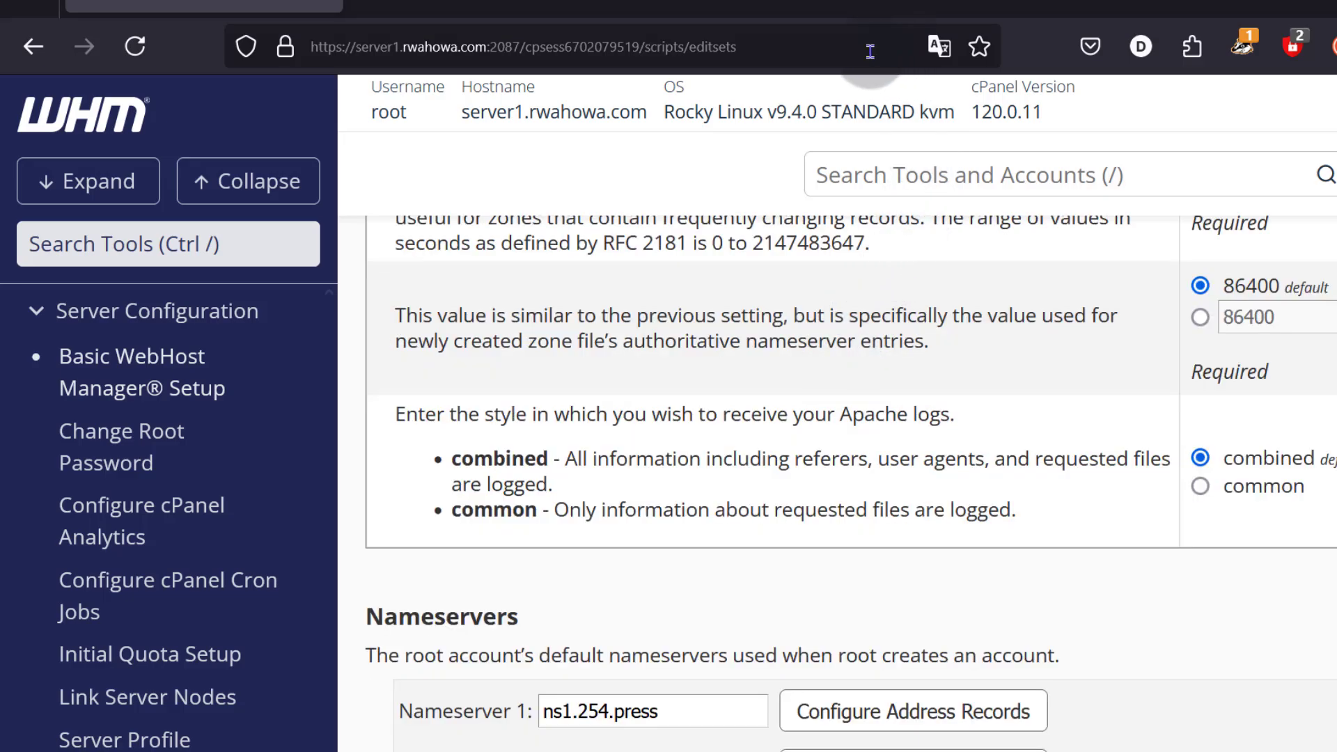
pyautogui.click(707, 5)
pyautogui.click(878, 372)
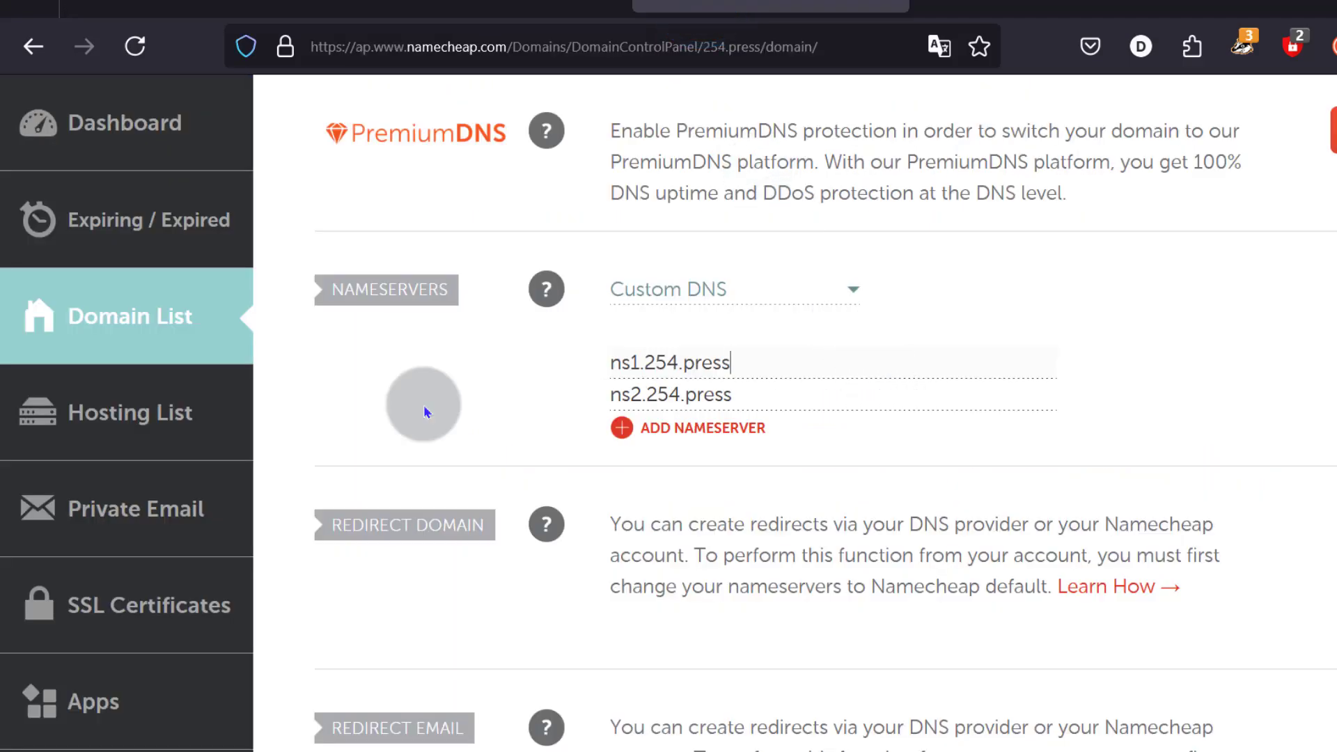
pyautogui.click(597, 362)
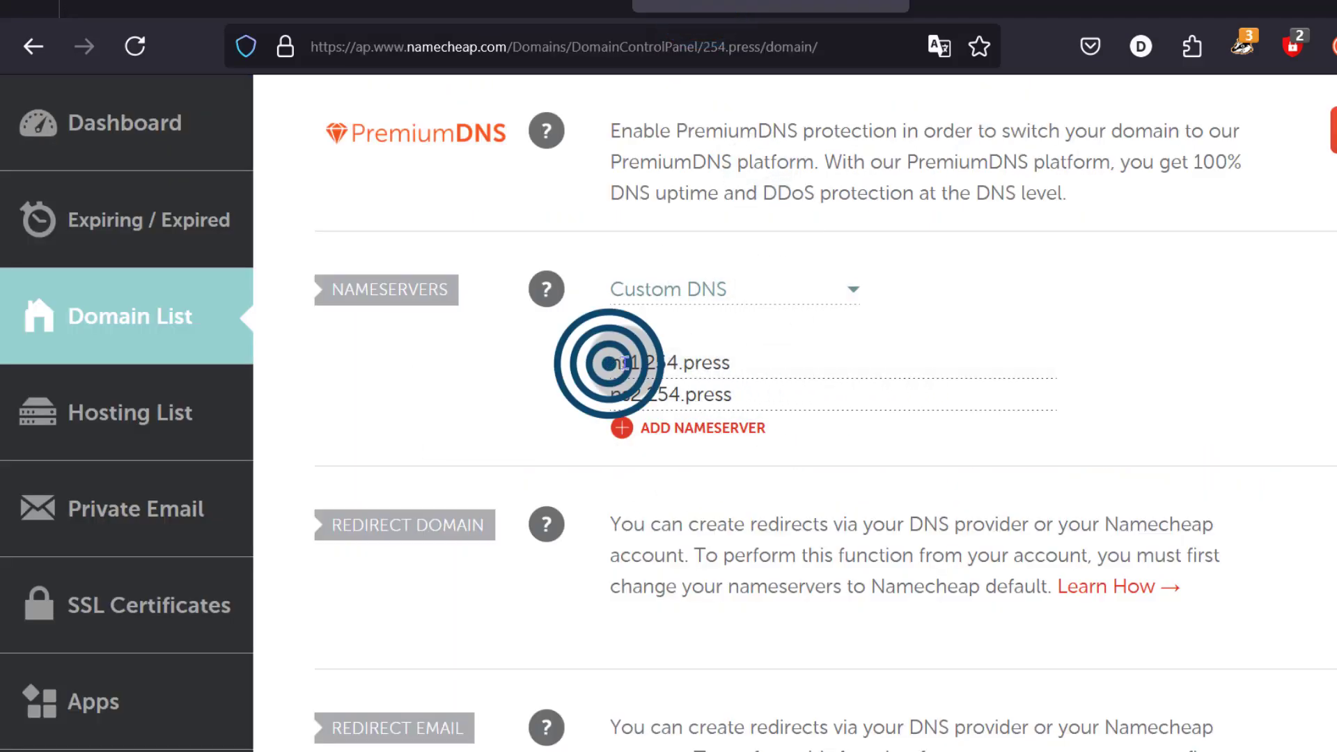
pyautogui.moveTo(739, 362); pyautogui.dragTo(593, 359)
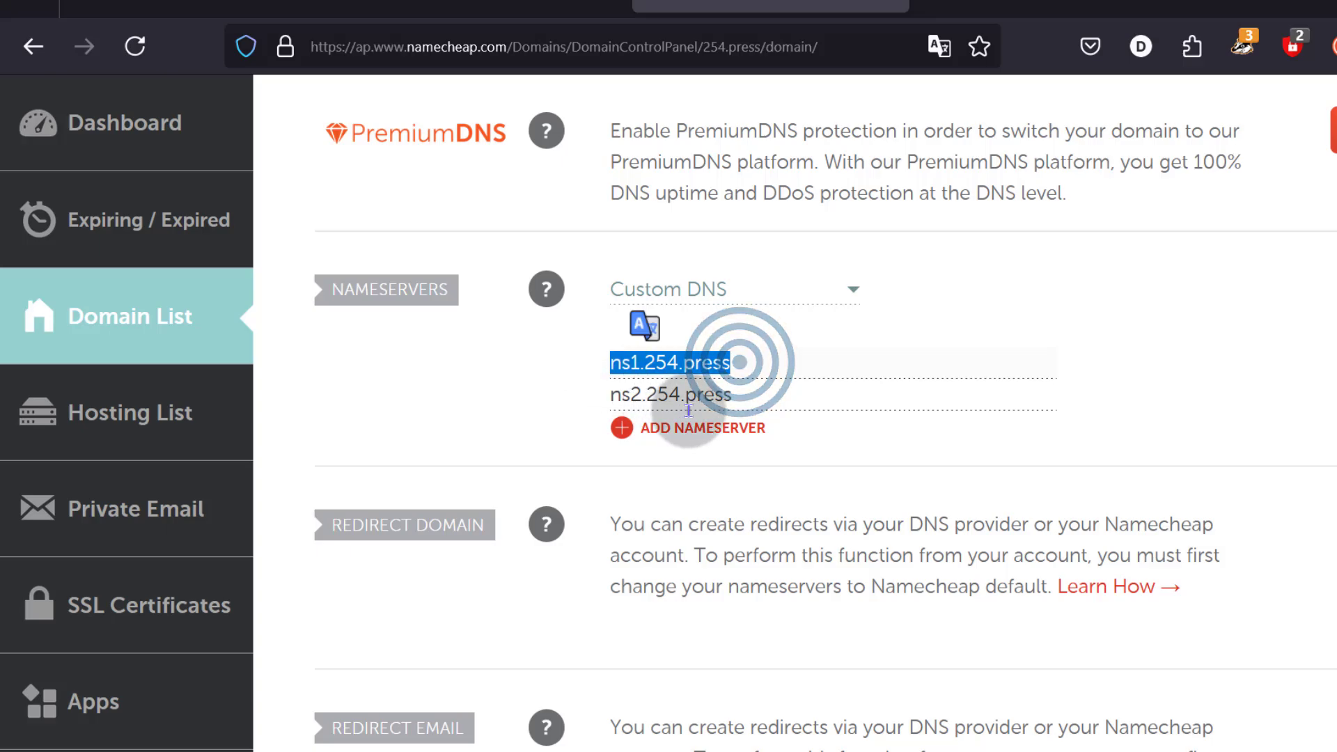
pyautogui.moveTo(742, 395); pyautogui.dragTo(570, 414)
pyautogui.click(486, 388)
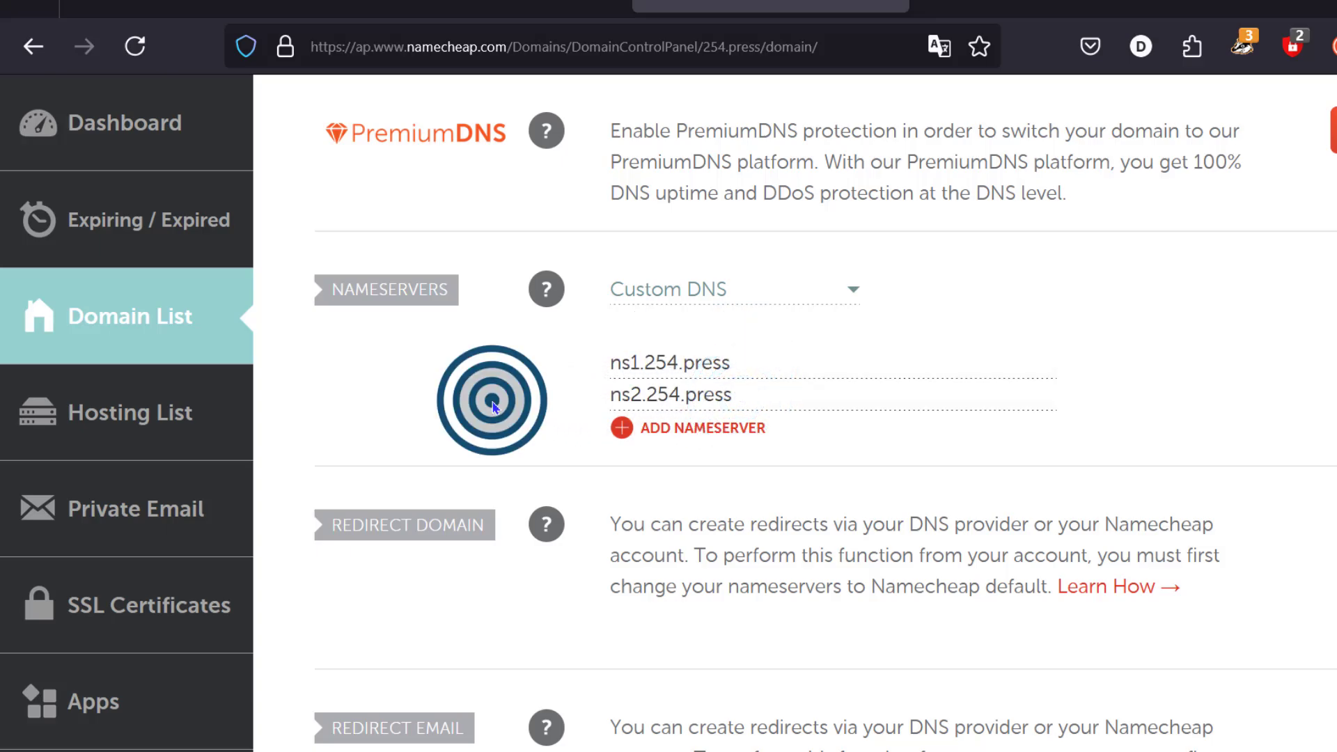
pyautogui.moveTo(607, 362)
pyautogui.mouseDown()
pyautogui.moveTo(753, 360)
pyautogui.moveTo(597, 364)
pyautogui.mouseUp()
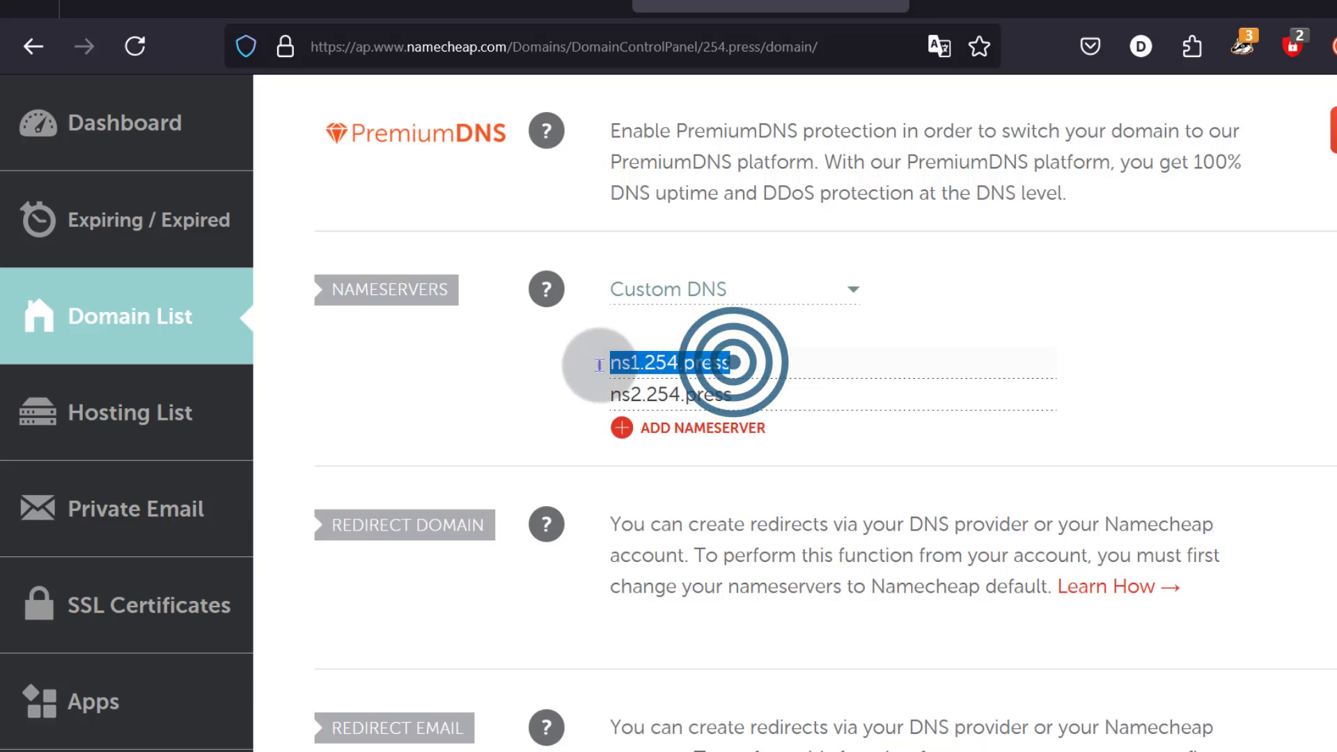
pyautogui.click(429, 402)
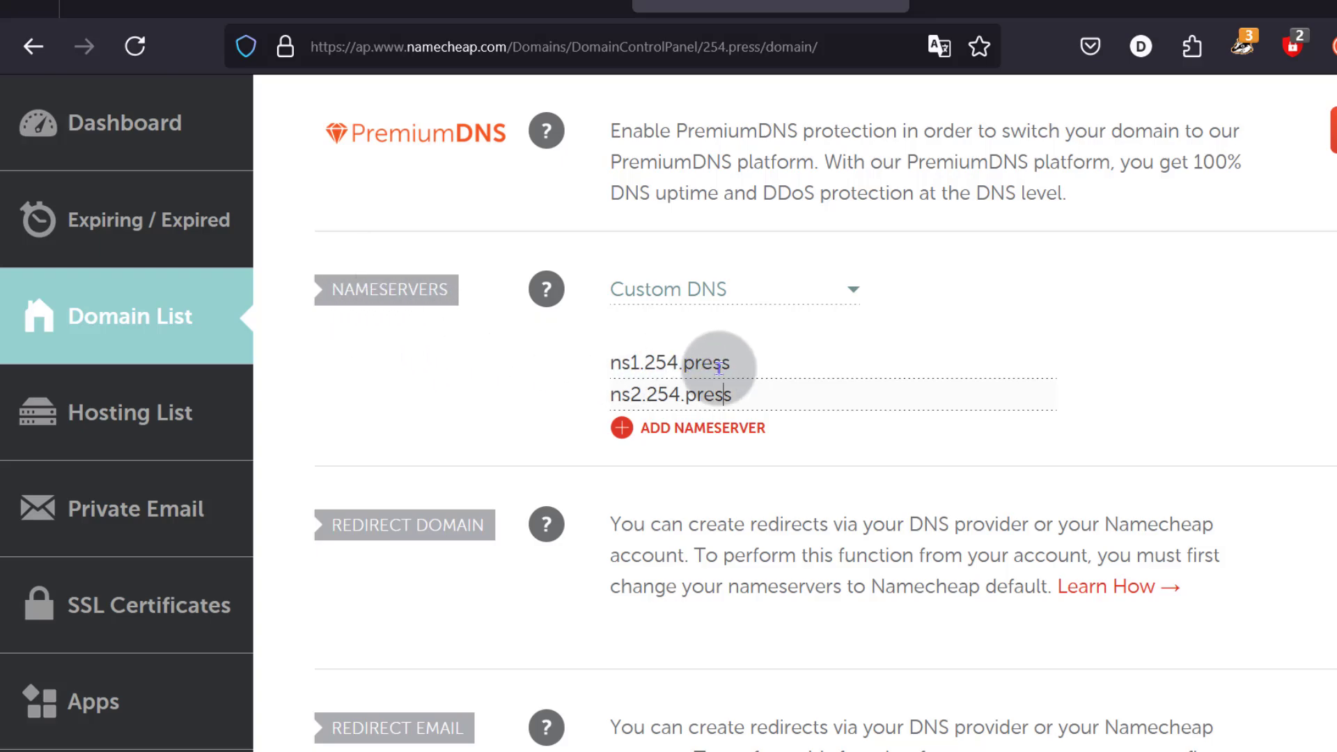
pyautogui.moveTo(752, 365); pyautogui.dragTo(582, 364)
pyautogui.click(440, 354)
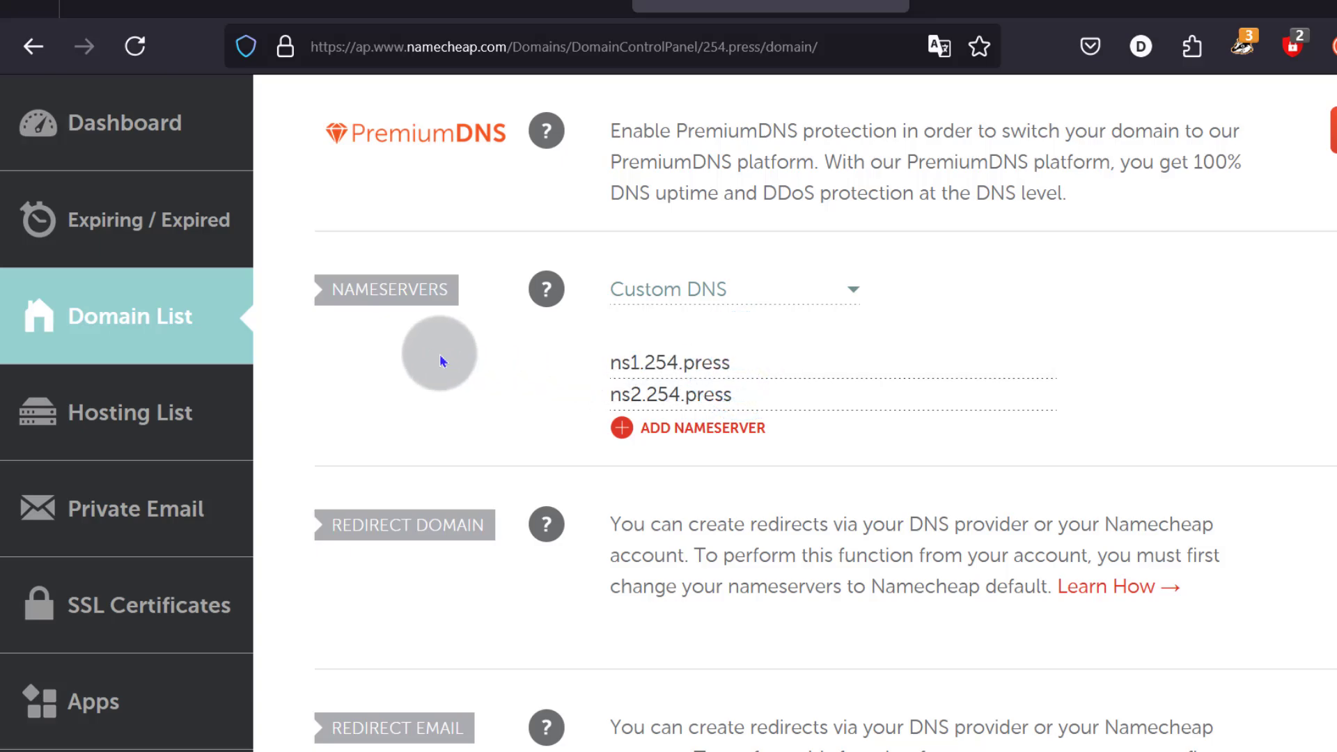
# Return to WHM, list the accounts, and open cPanel for the digvites.com account
pyautogui.click(224, 5)
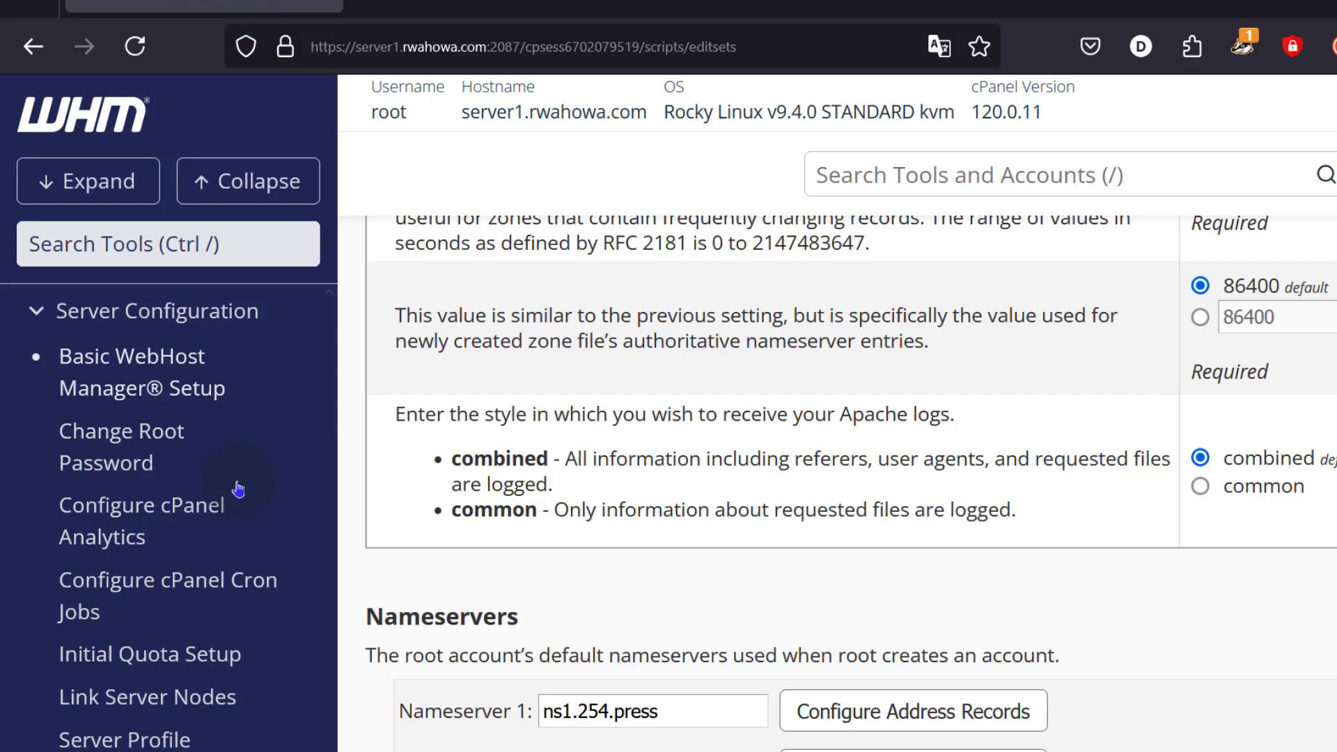
pyautogui.scroll(-10, 238, 490)
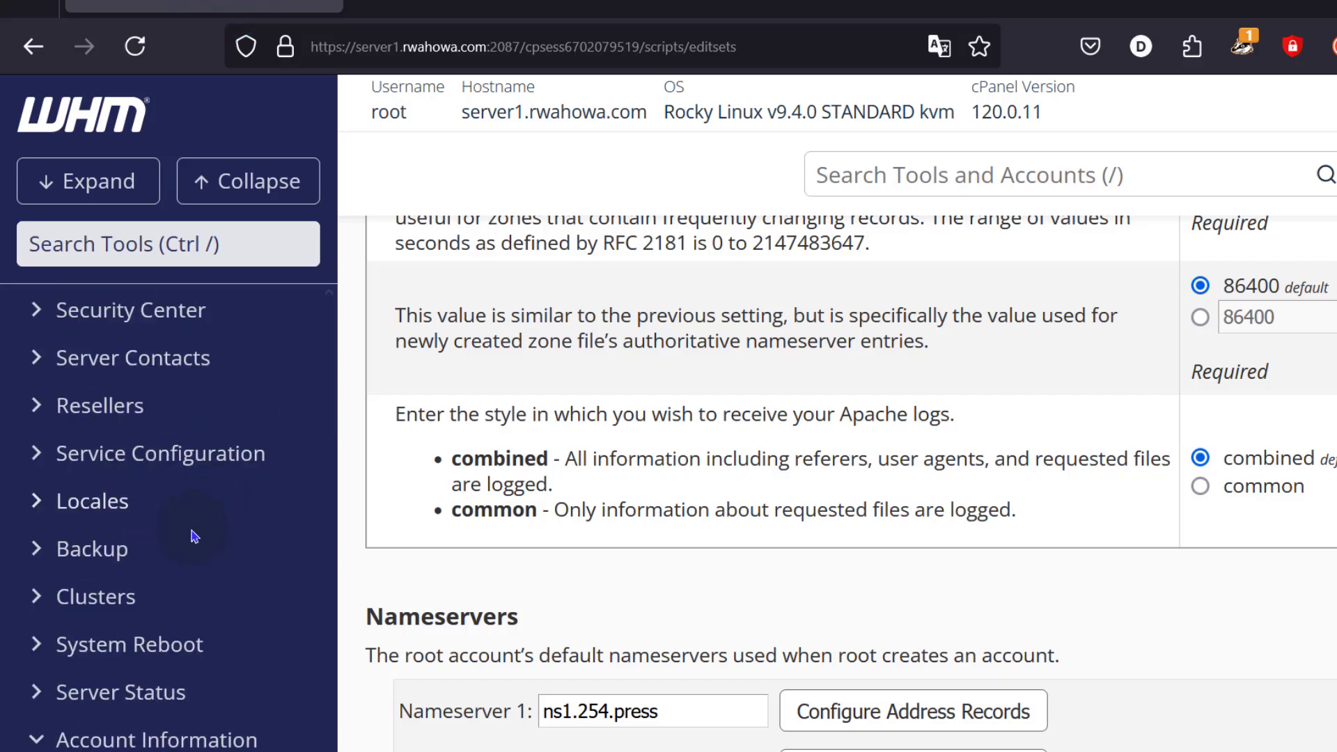
pyautogui.scroll(-5, 154, 390)
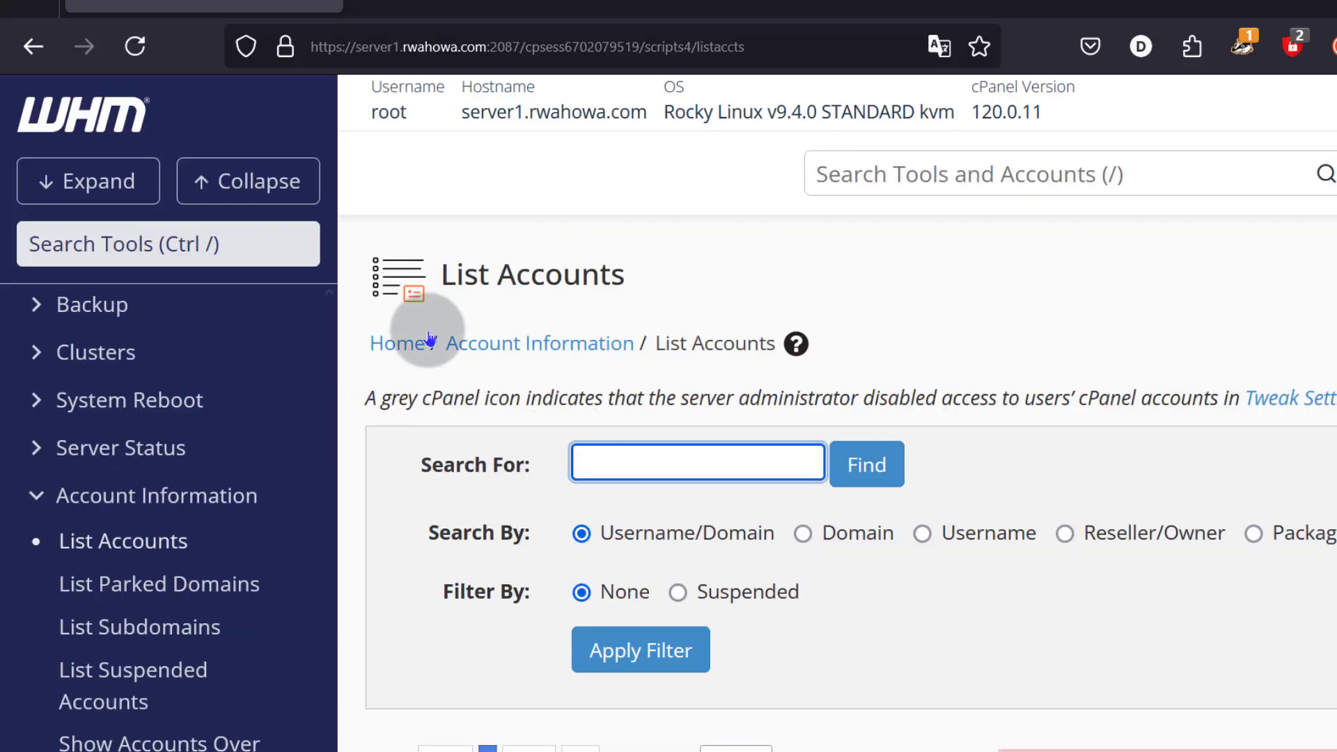
pyautogui.scroll(-4, 826, 566)
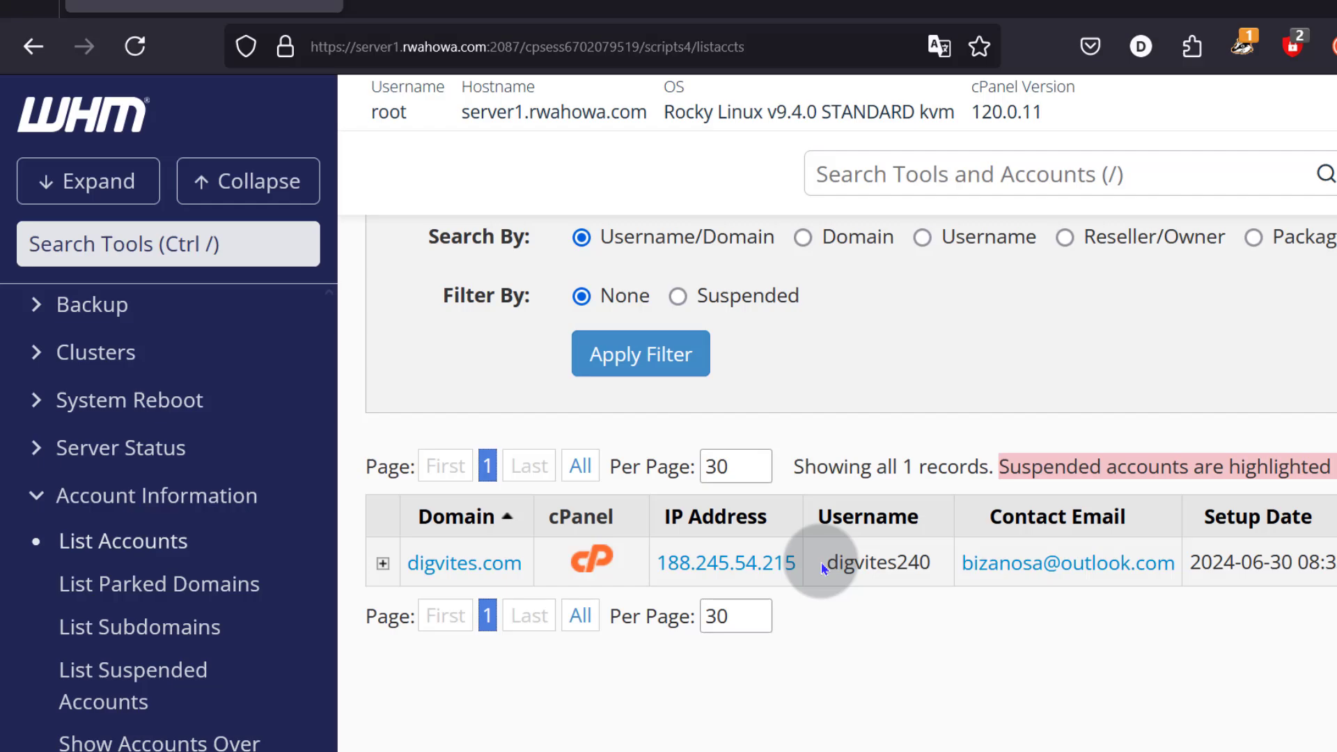
pyautogui.scroll(-2, 822, 562)
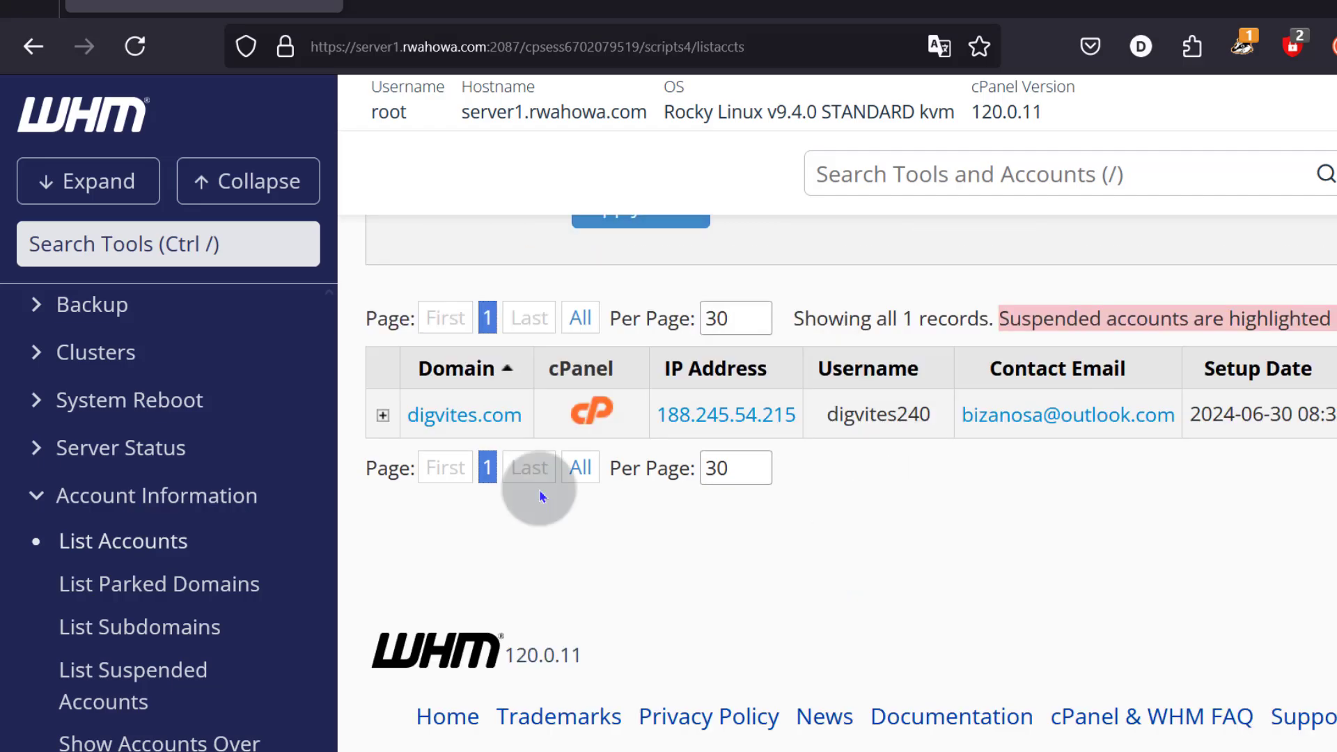
pyautogui.click(589, 415)
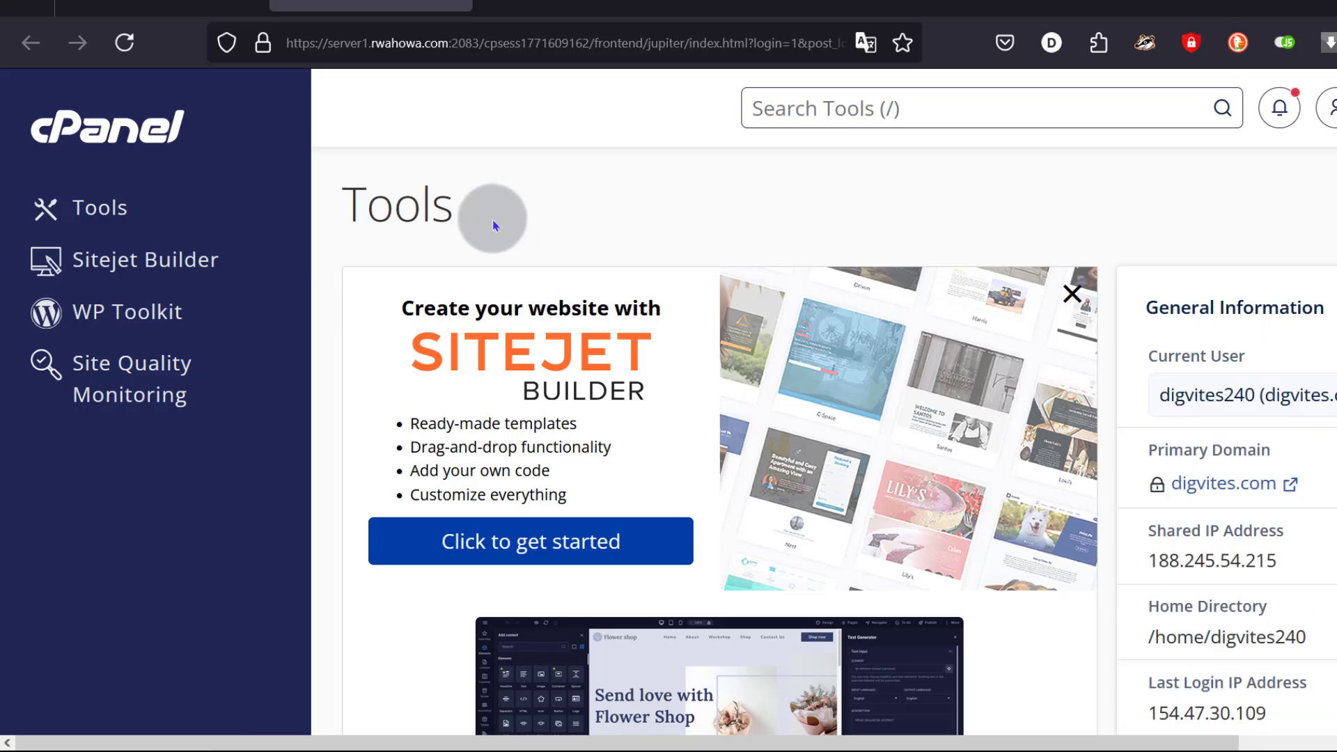
# Search the cPanel tools for "domai" and open the Domains tool to show the account's domain list
pyautogui.scroll(-10, 625, 374)
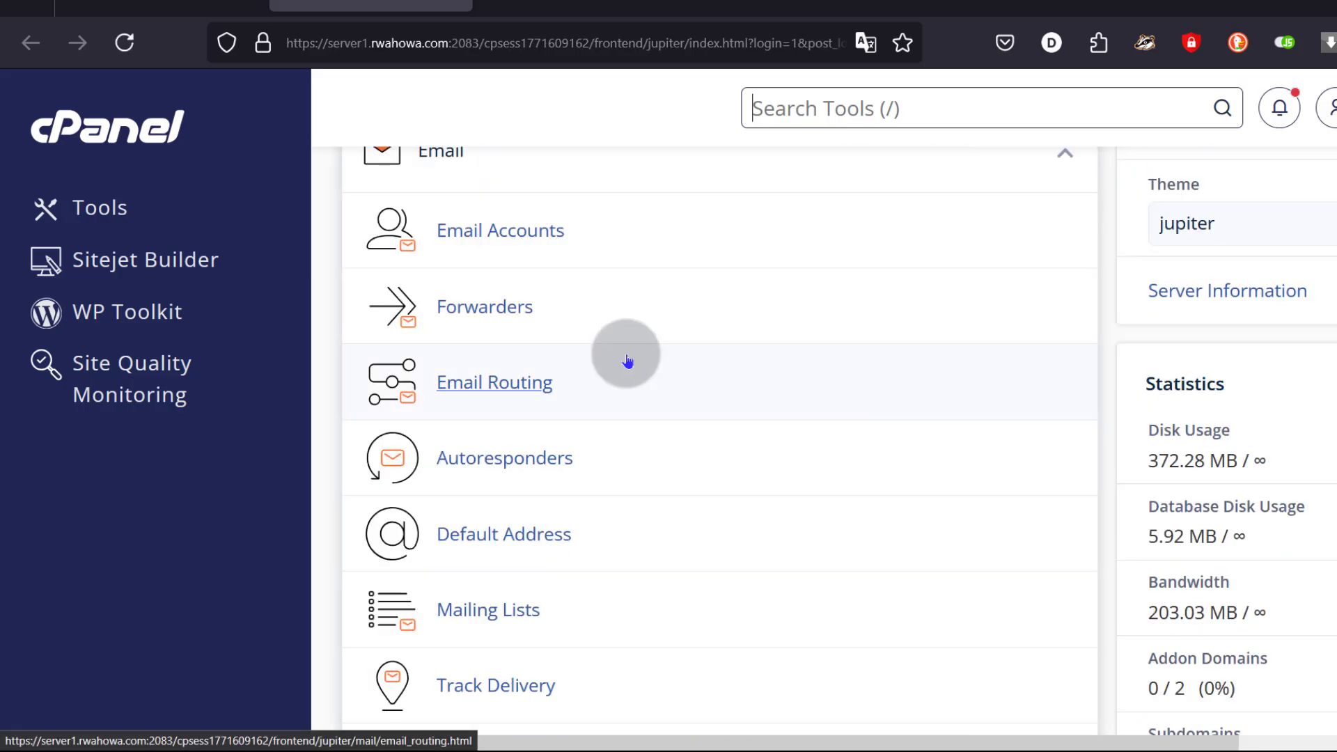
pyautogui.scroll(-2, 625, 360)
pyautogui.scroll(-8, 625, 361)
pyautogui.scroll(8, 620, 358)
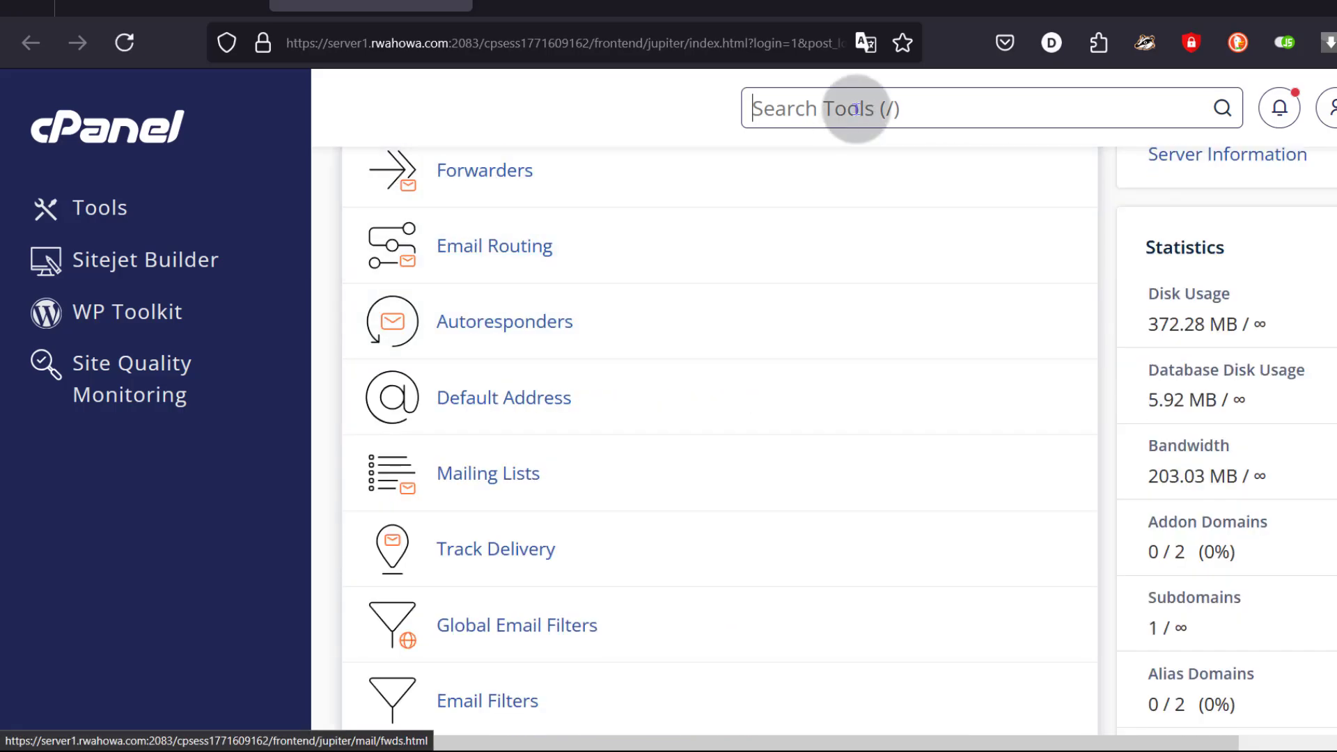
pyautogui.click(857, 108)
pyautogui.write('domai')
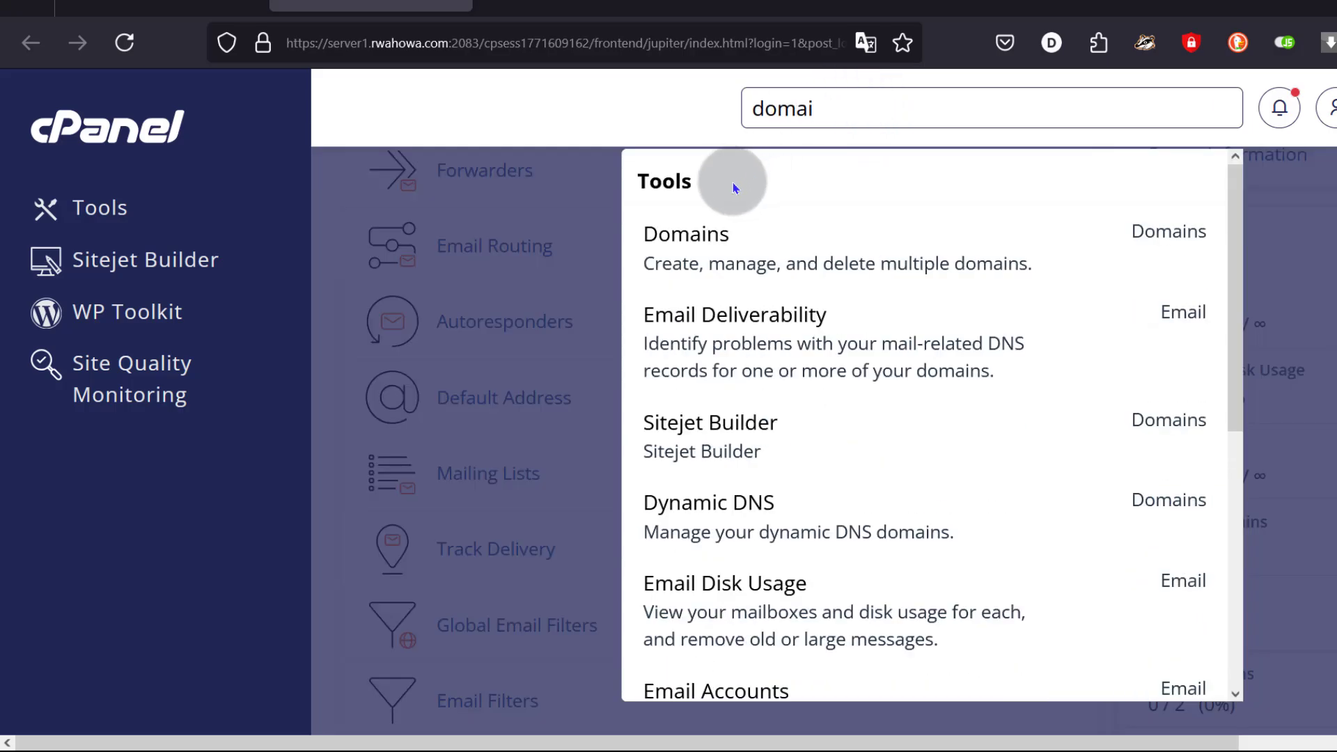
pyautogui.click(707, 241)
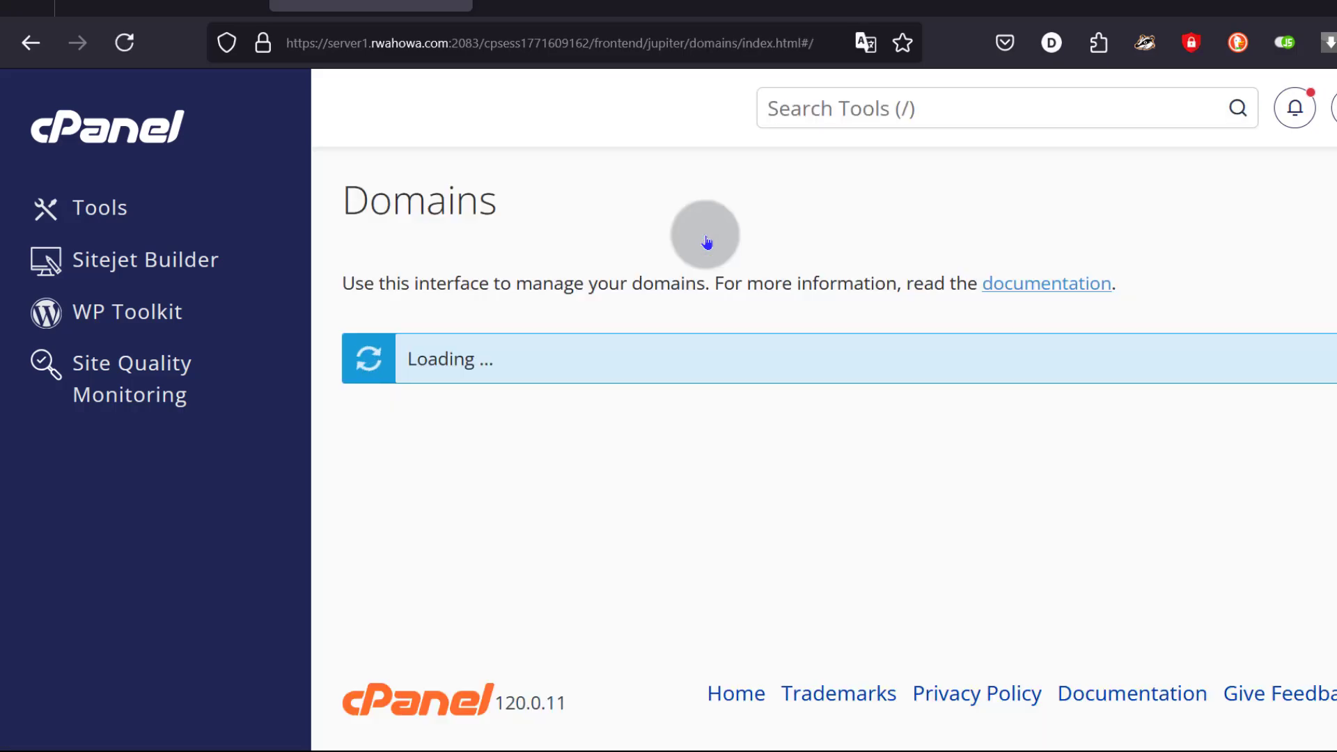
pyautogui.scroll(-2, 732, 409)
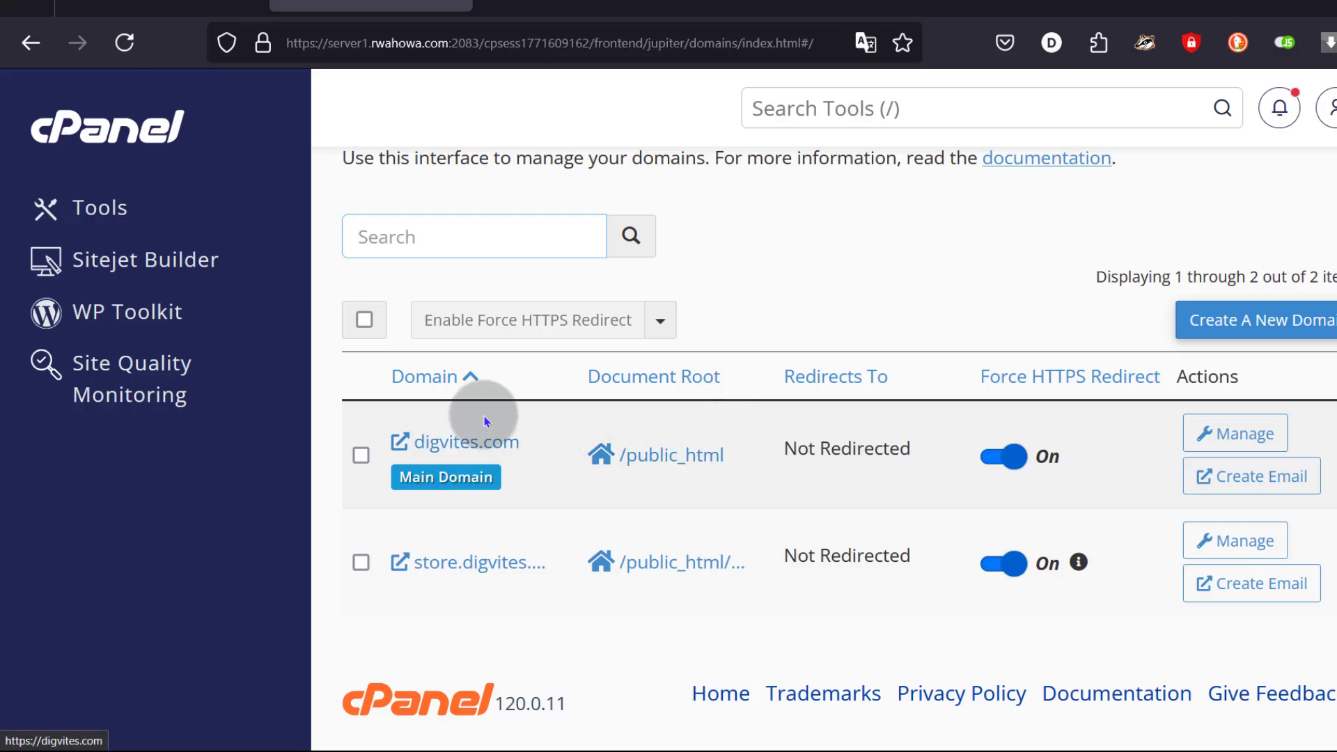
# Start creating a new domain and enter 254.press as its name, without the ns1 prefix
pyautogui.click(1240, 332)
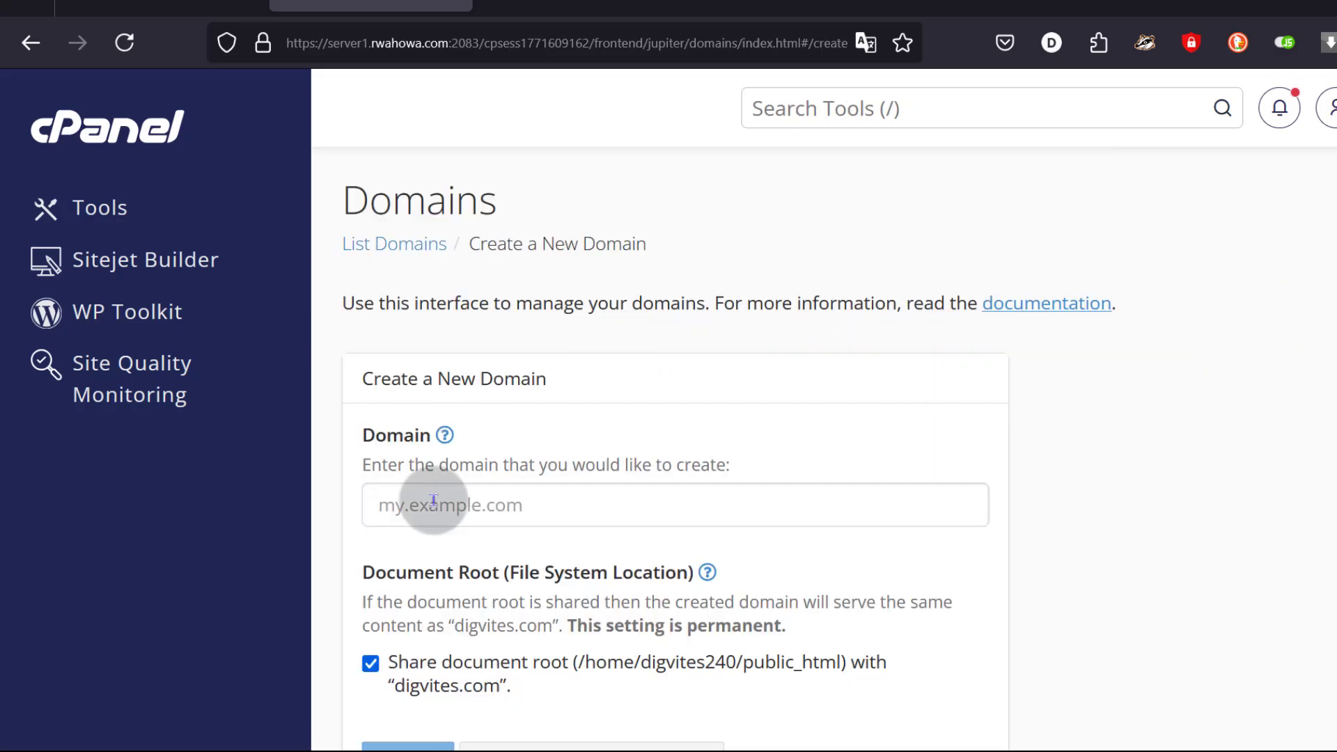
pyautogui.click(432, 505)
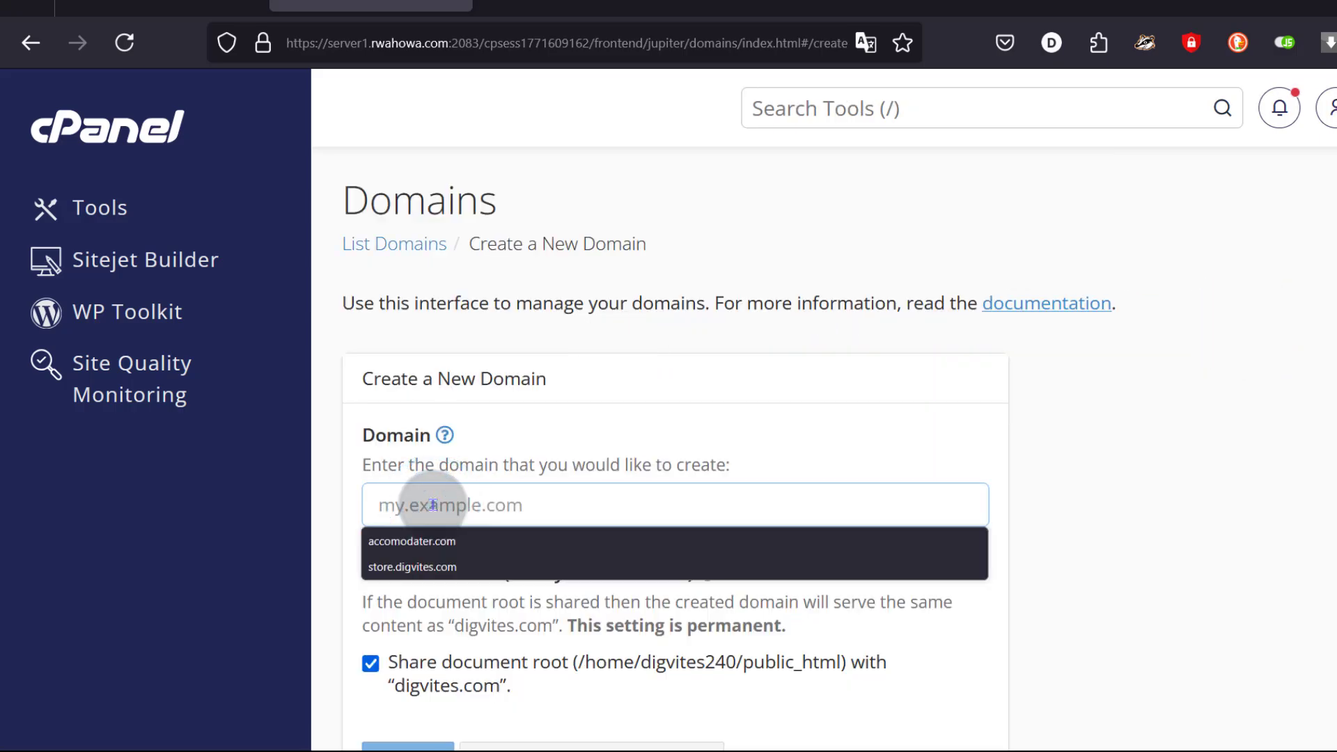
pyautogui.rightClick(434, 505)
pyautogui.click(501, 105)
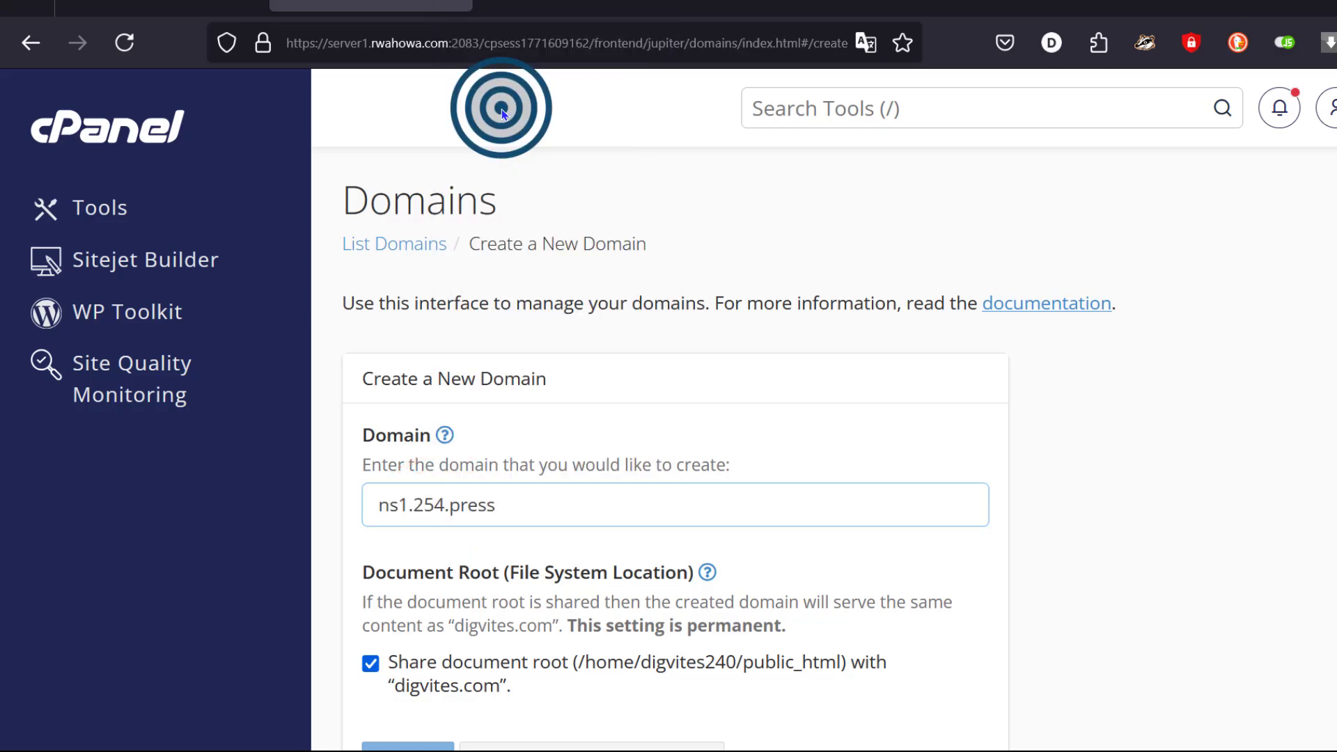
pyautogui.moveTo(413, 506); pyautogui.dragTo(320, 497)
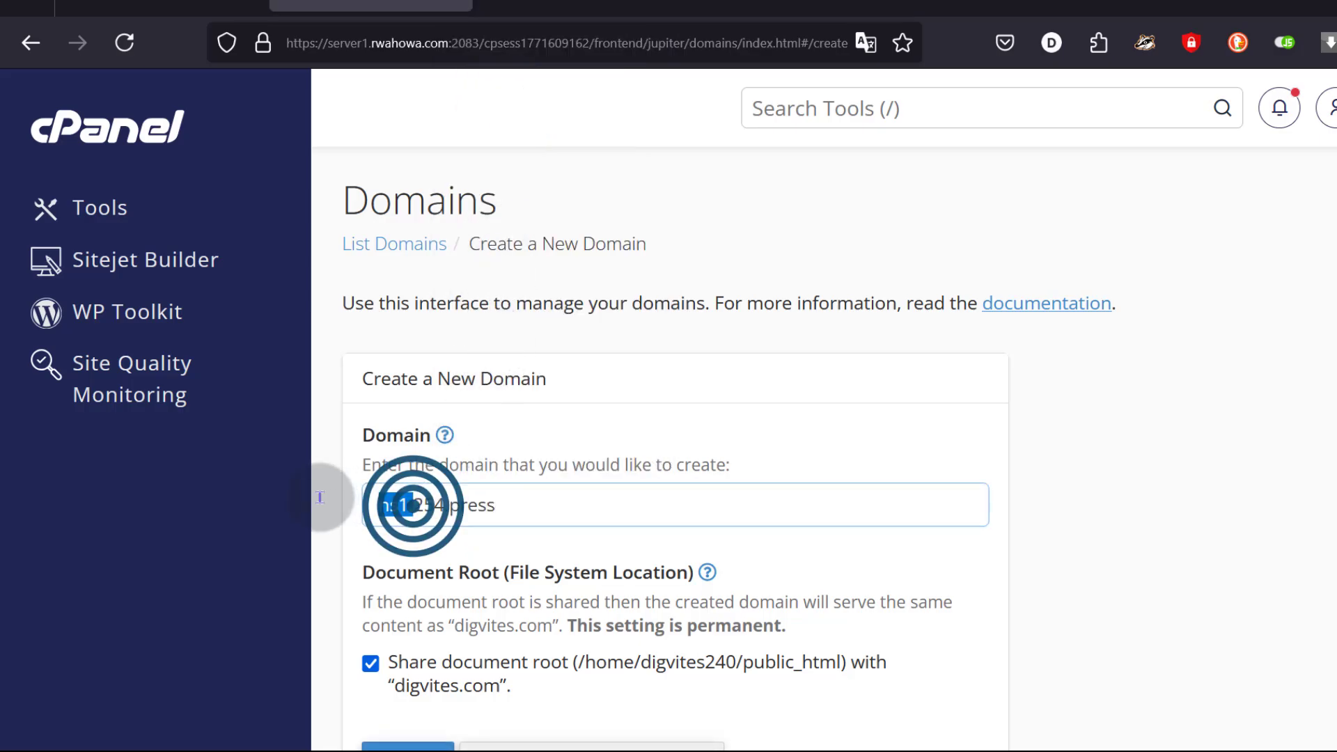
pyautogui.press('BackSpace')
pyautogui.scroll(-3, 369, 444)
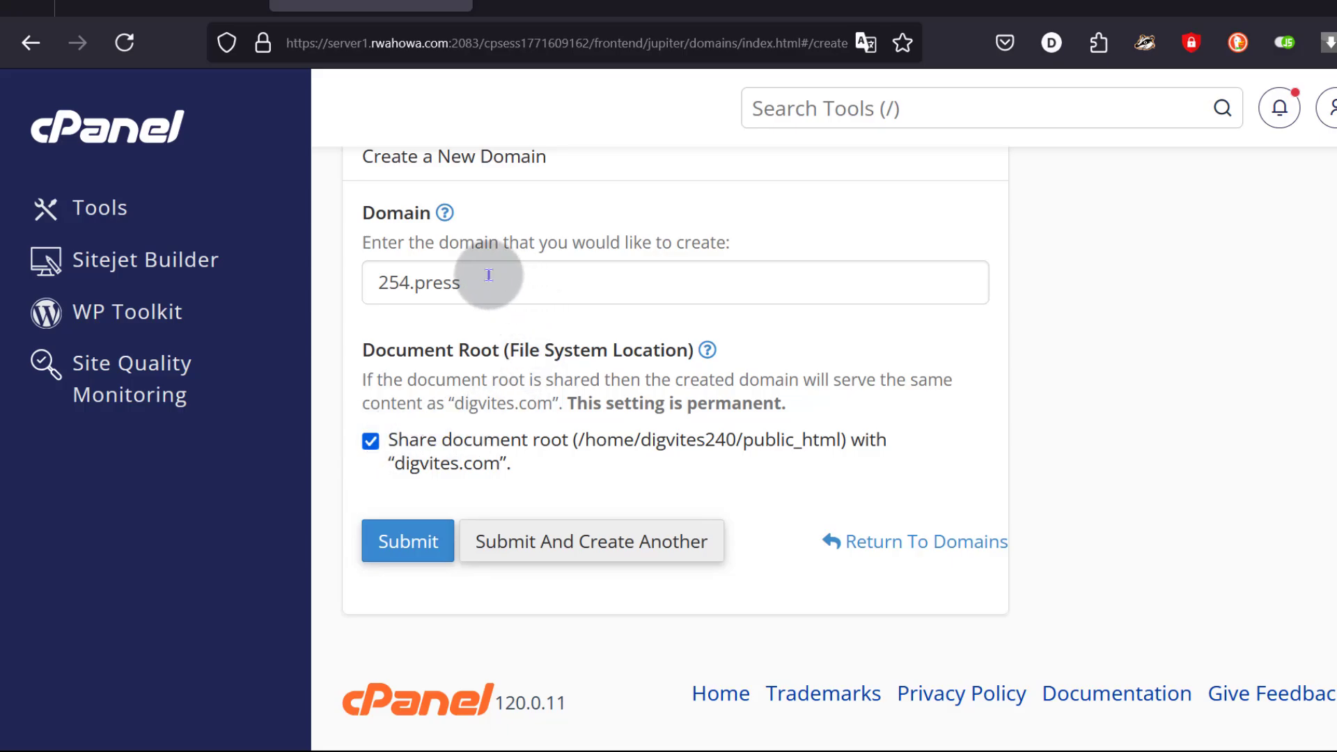
pyautogui.moveTo(489, 275); pyautogui.dragTo(360, 275)
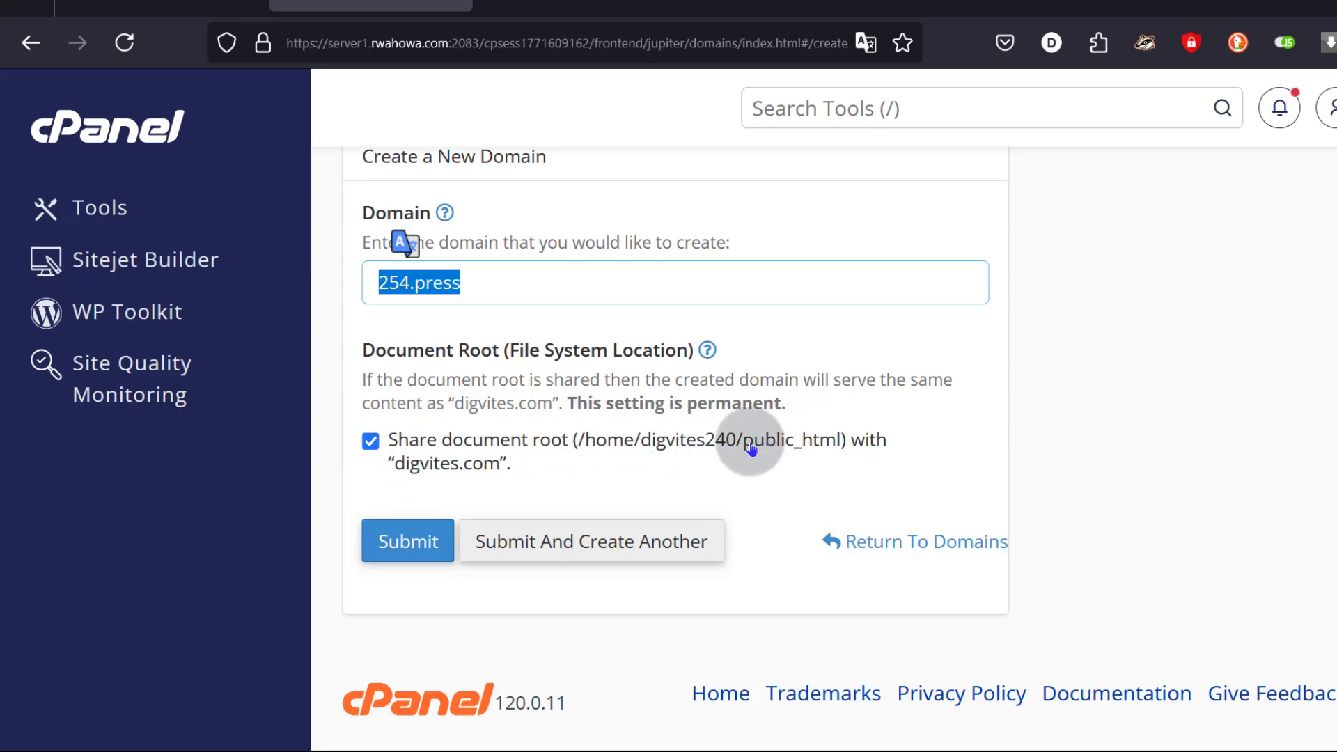
# Turn off sharing the document root with digvites.com, keeping 254.press as the directory under /public_html/
pyautogui.click(370, 441)
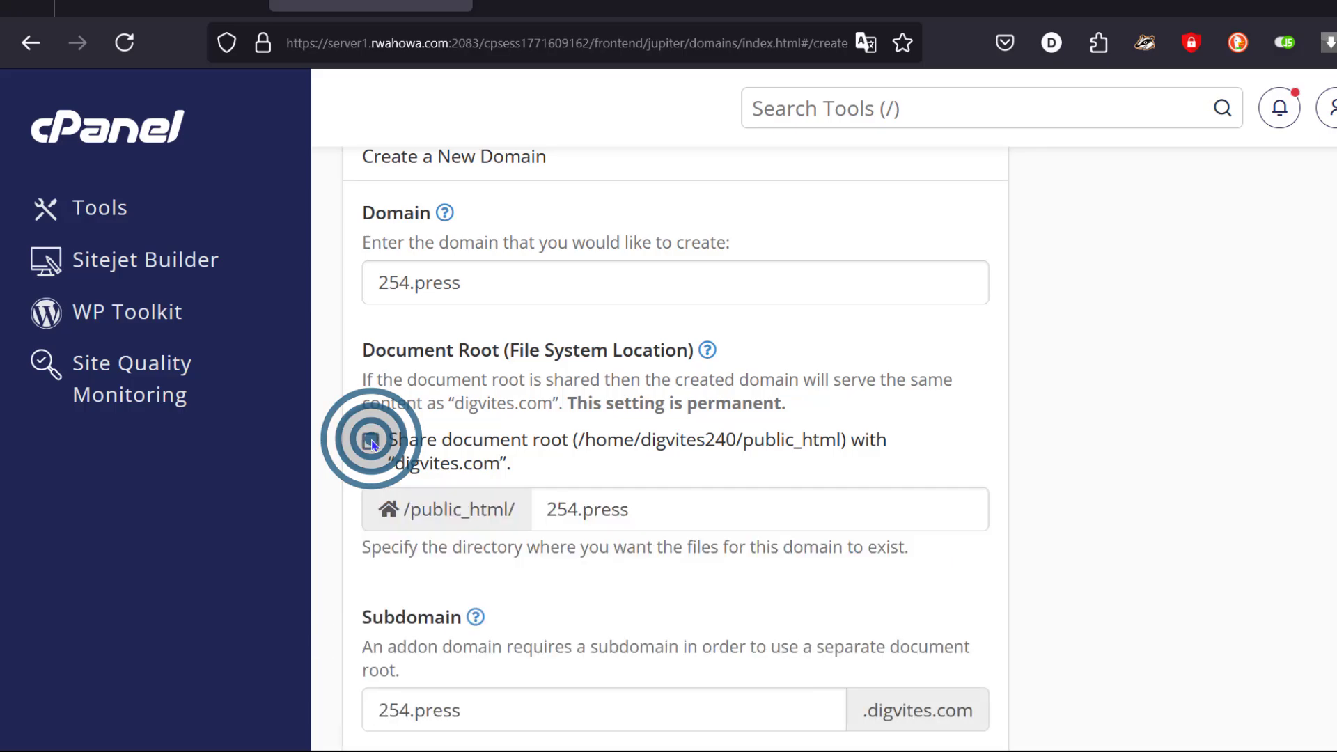
pyautogui.scroll(-3, 664, 473)
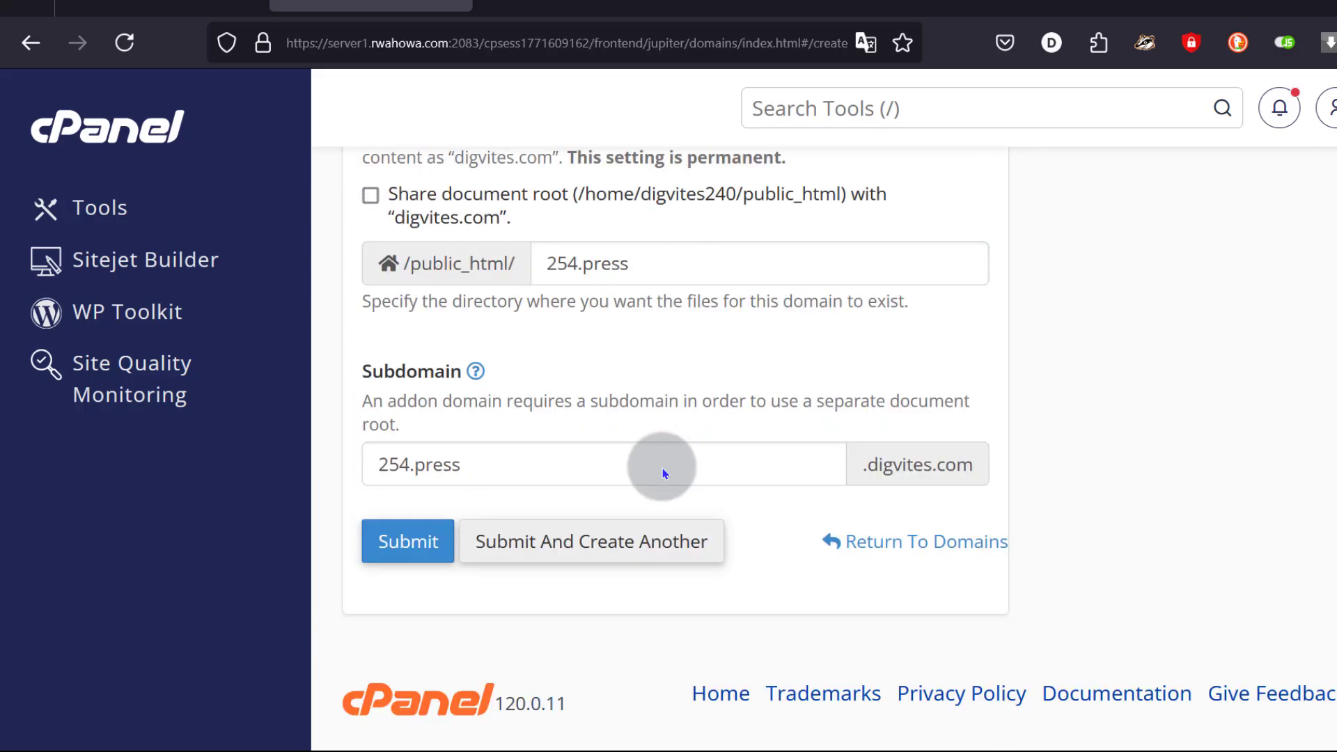
pyautogui.tripleClick(552, 259)
pyautogui.click(1039, 310)
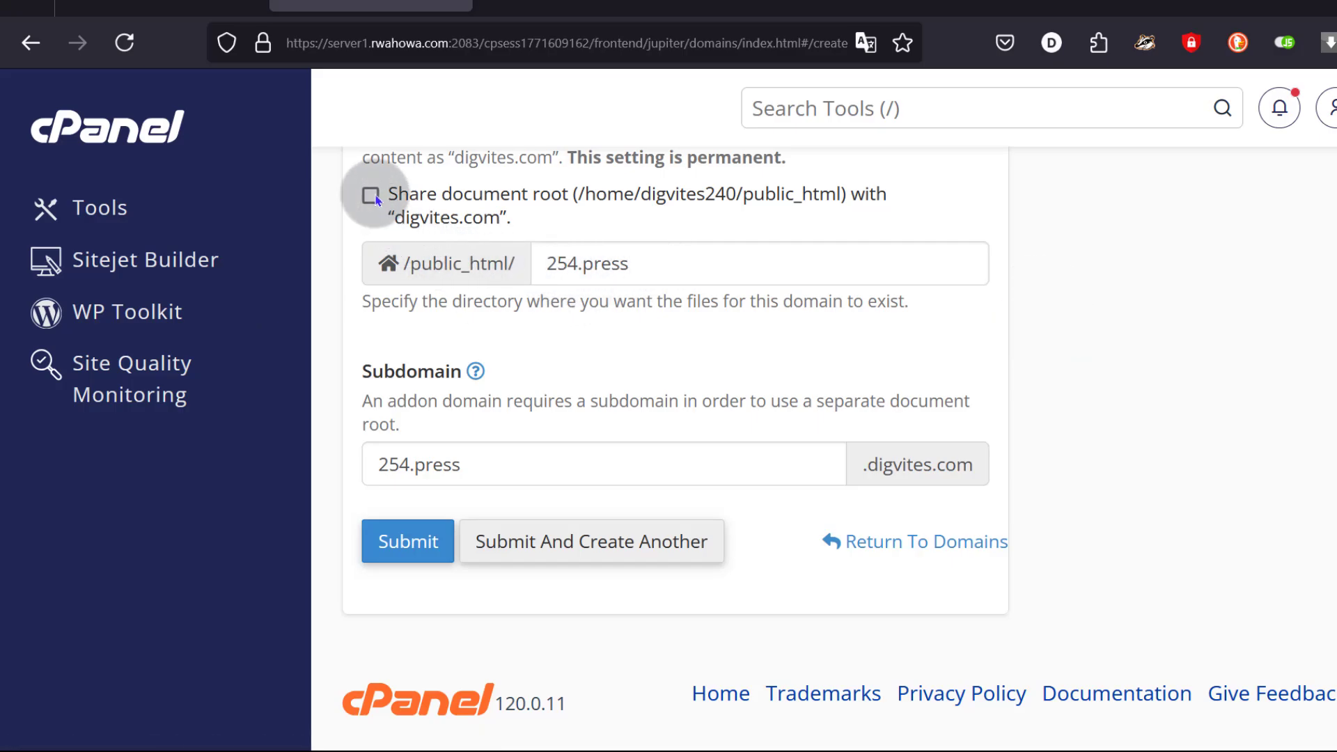
pyautogui.tripleClick(547, 258)
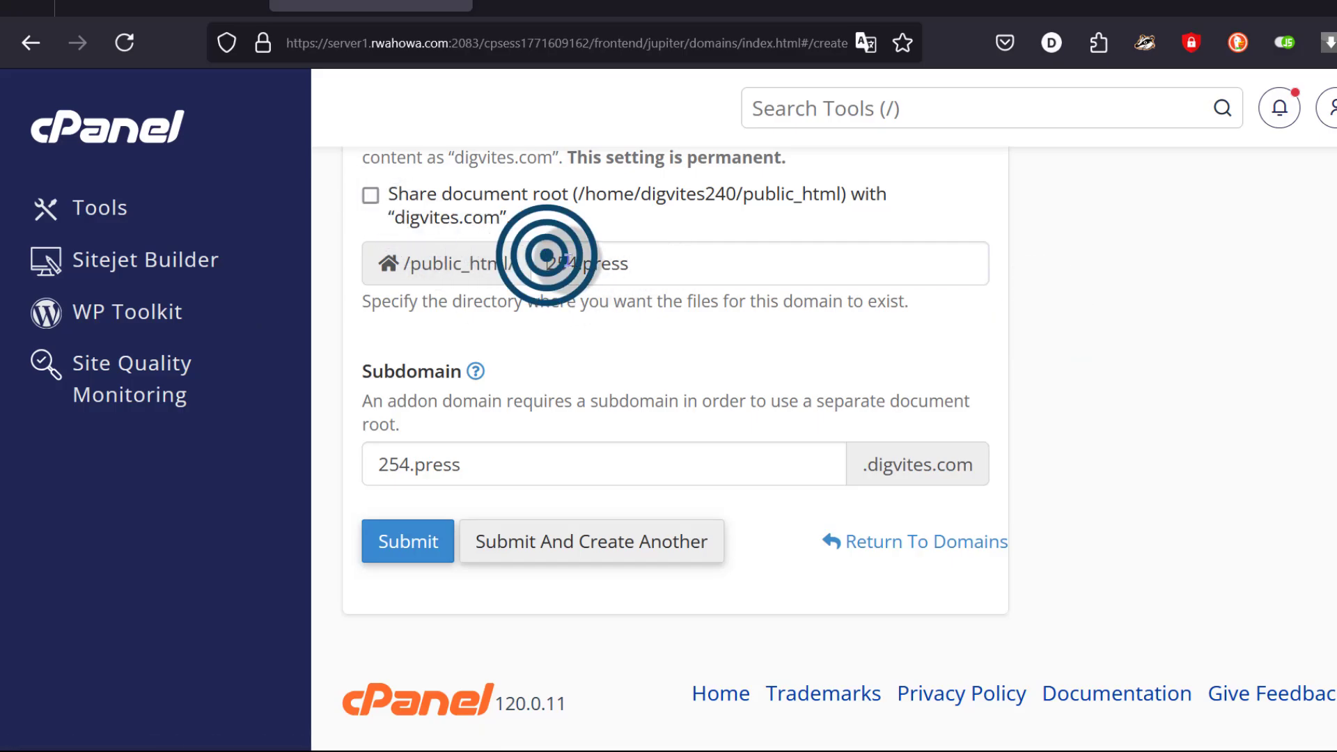
pyautogui.click(548, 331)
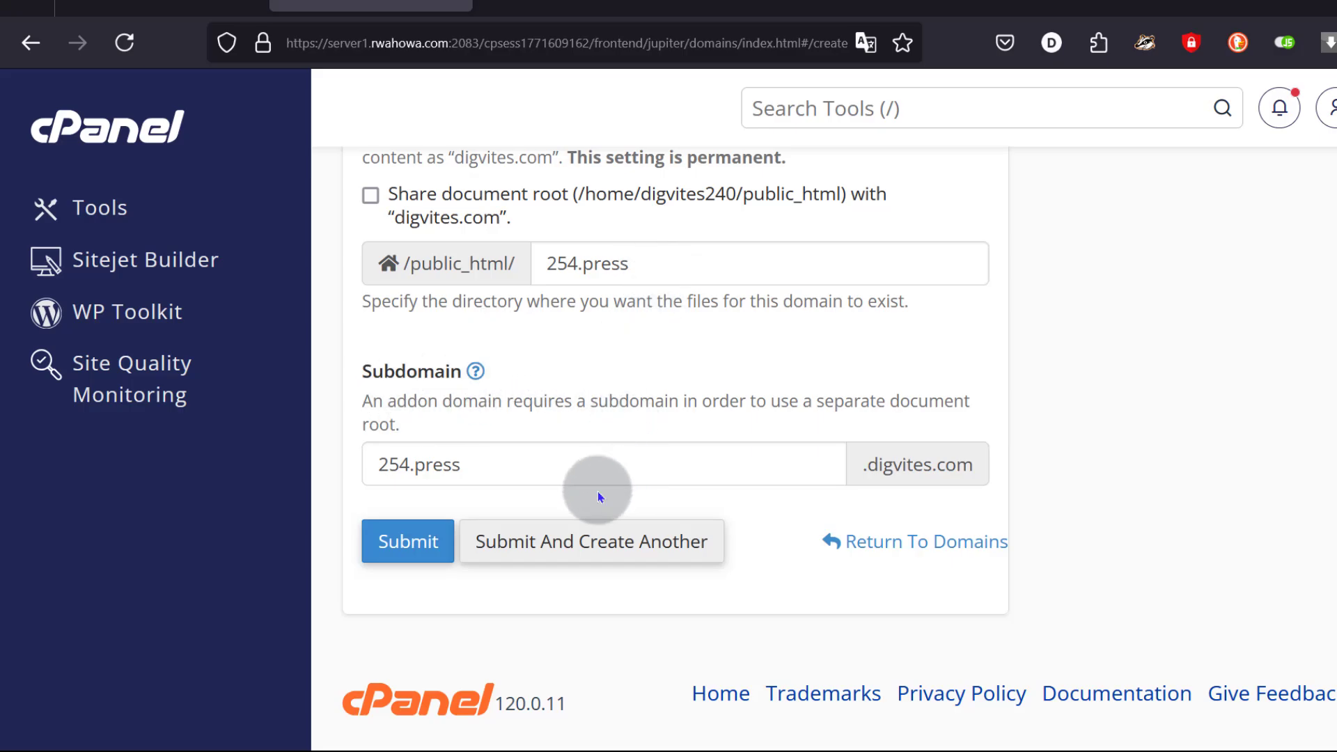
# Keep 254.press as the subdomain and document root directory, and submit the new domain
pyautogui.click(472, 468)
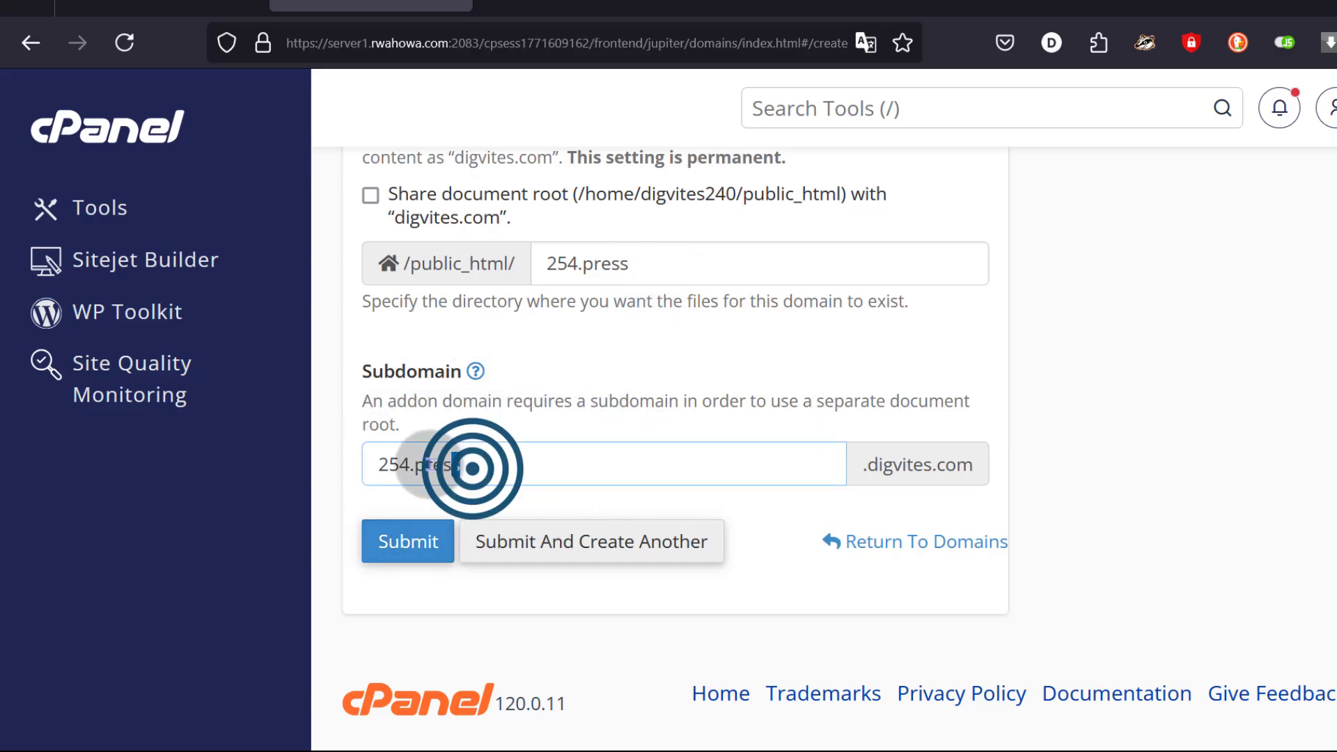
pyautogui.doubleClick(472, 468)
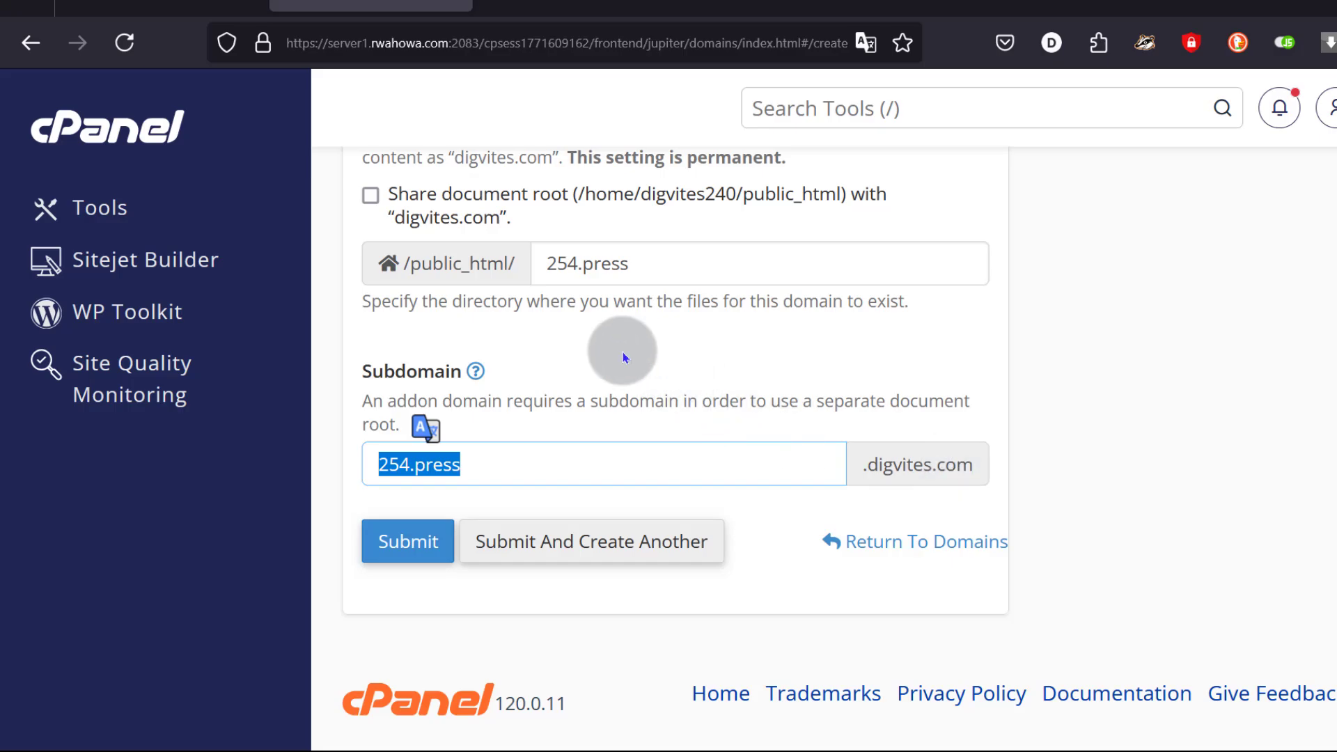
pyautogui.doubleClick(549, 265)
pyautogui.hotkey('ctrl', 'c')
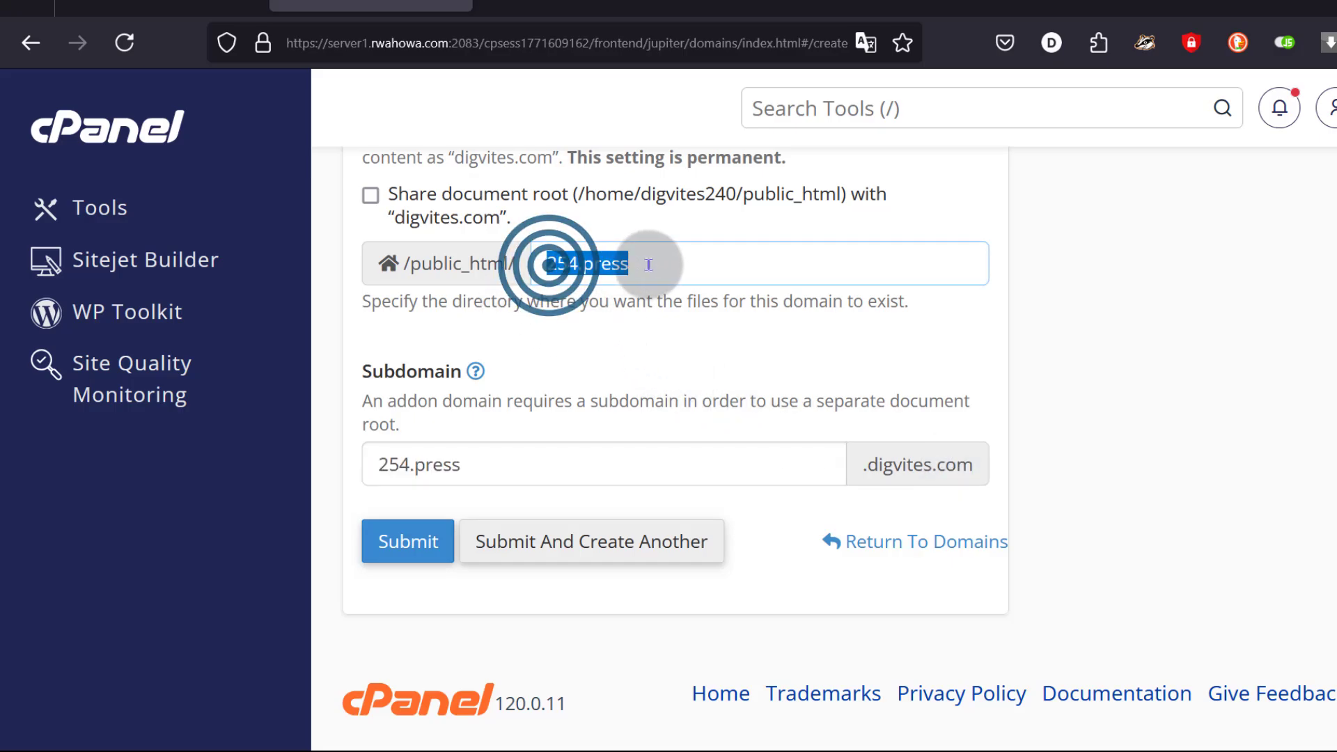
pyautogui.click(397, 543)
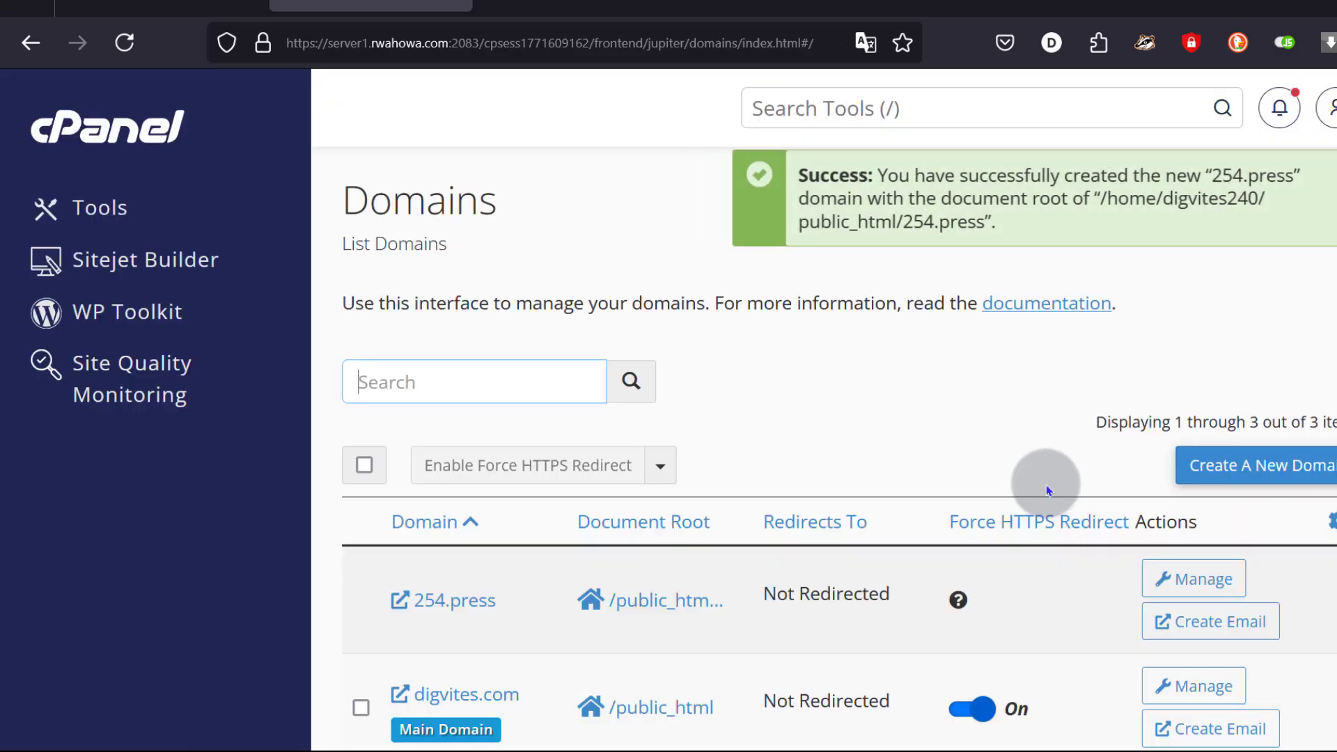
pyautogui.scroll(-3, 757, 390)
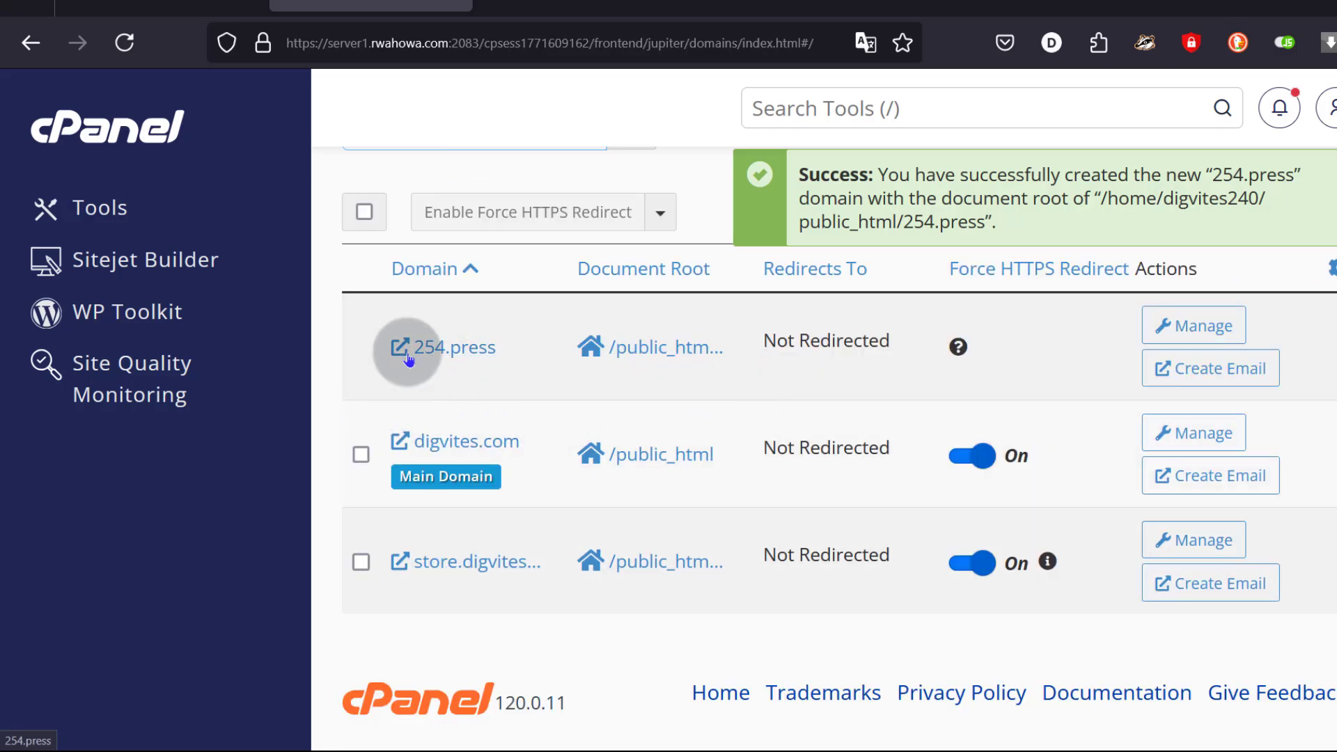
# Visit 254.press from the domain list, and load it again in Opera's private window with the VPN enabled
pyautogui.click(439, 352)
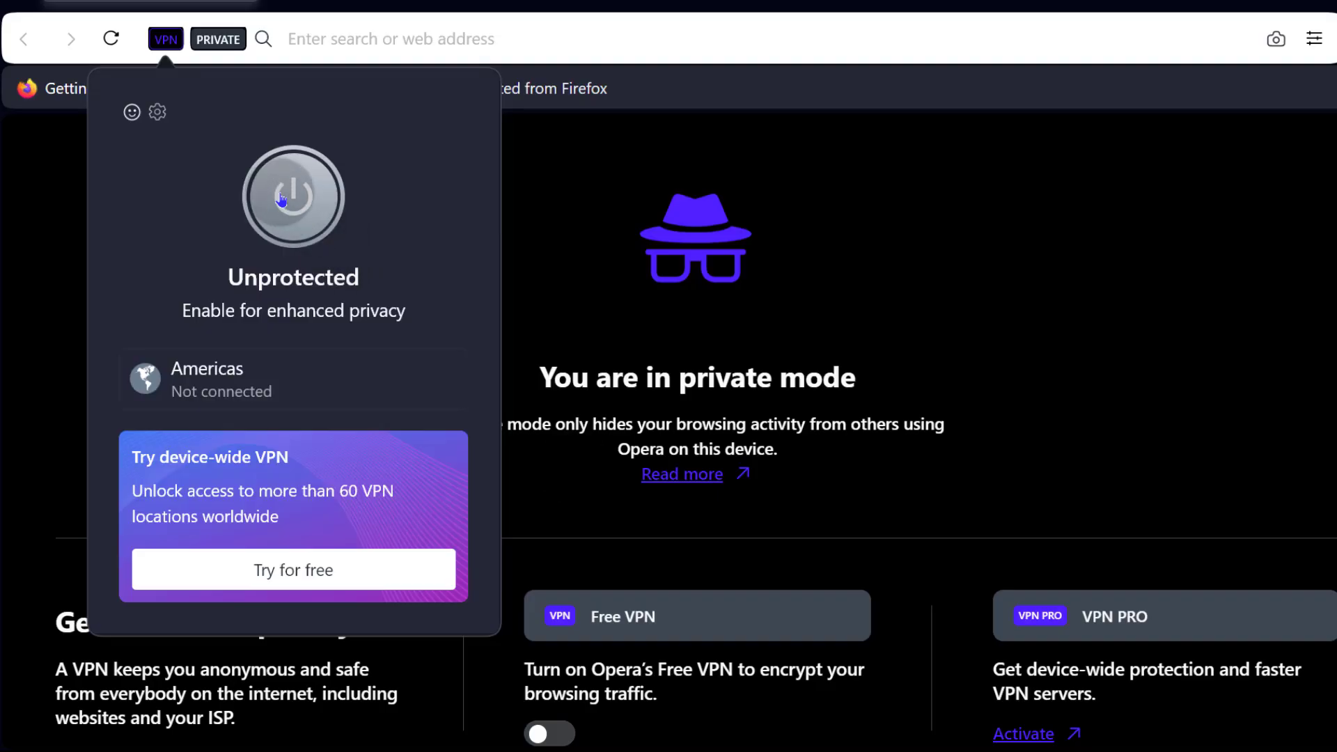
pyautogui.click(294, 192)
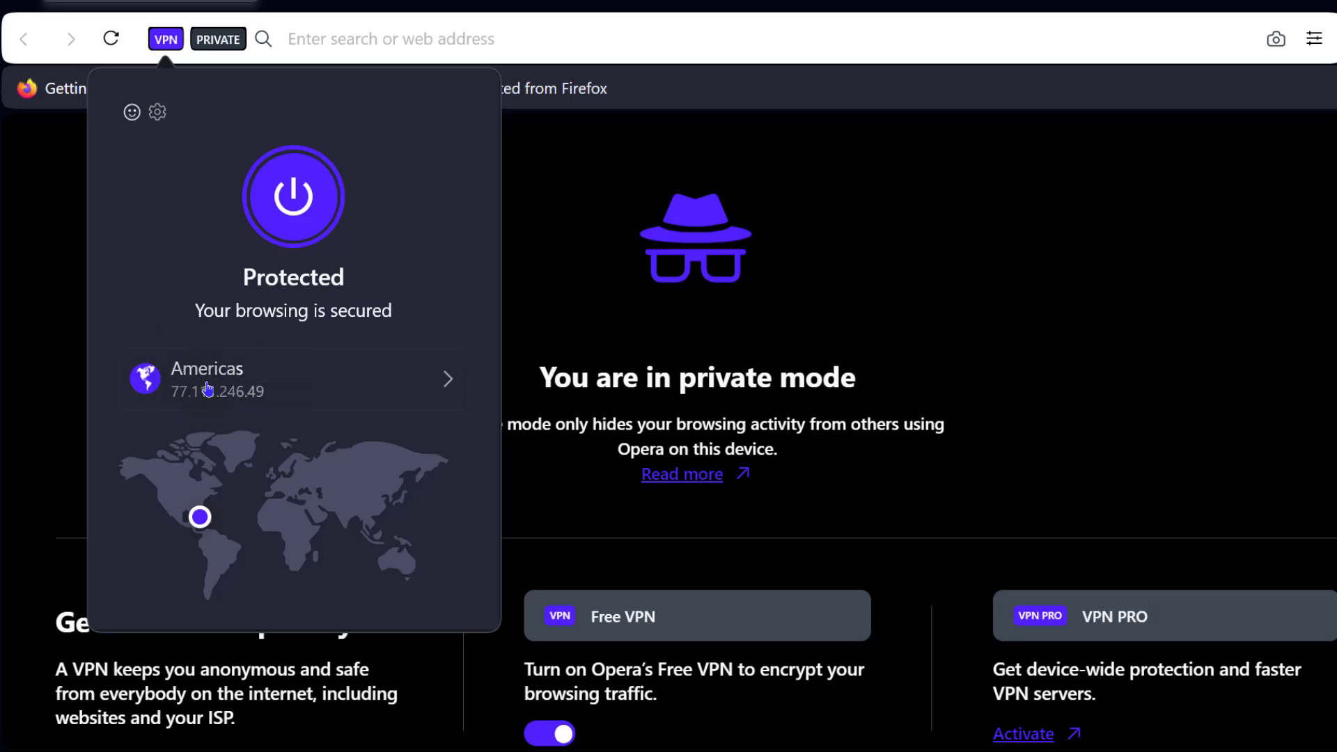
pyautogui.click(274, 15)
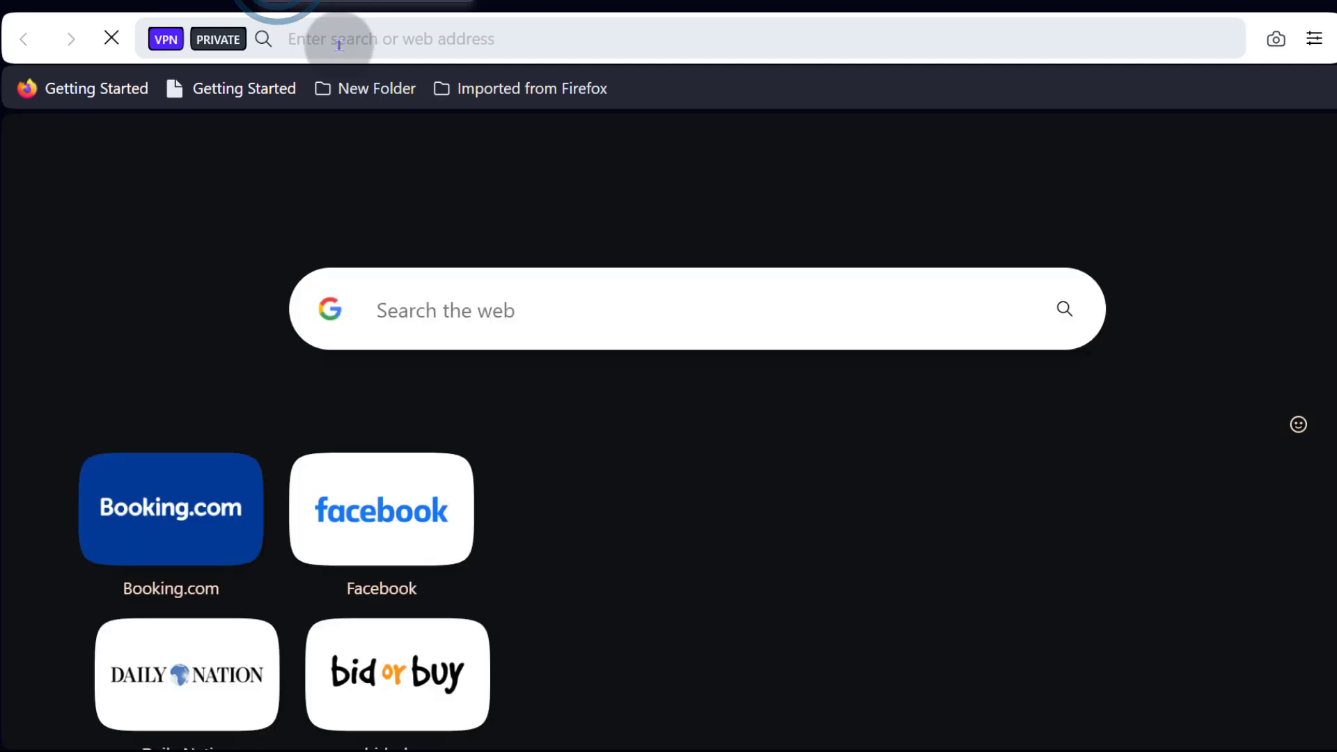
pyautogui.rightClick(337, 43)
pyautogui.click(412, 240)
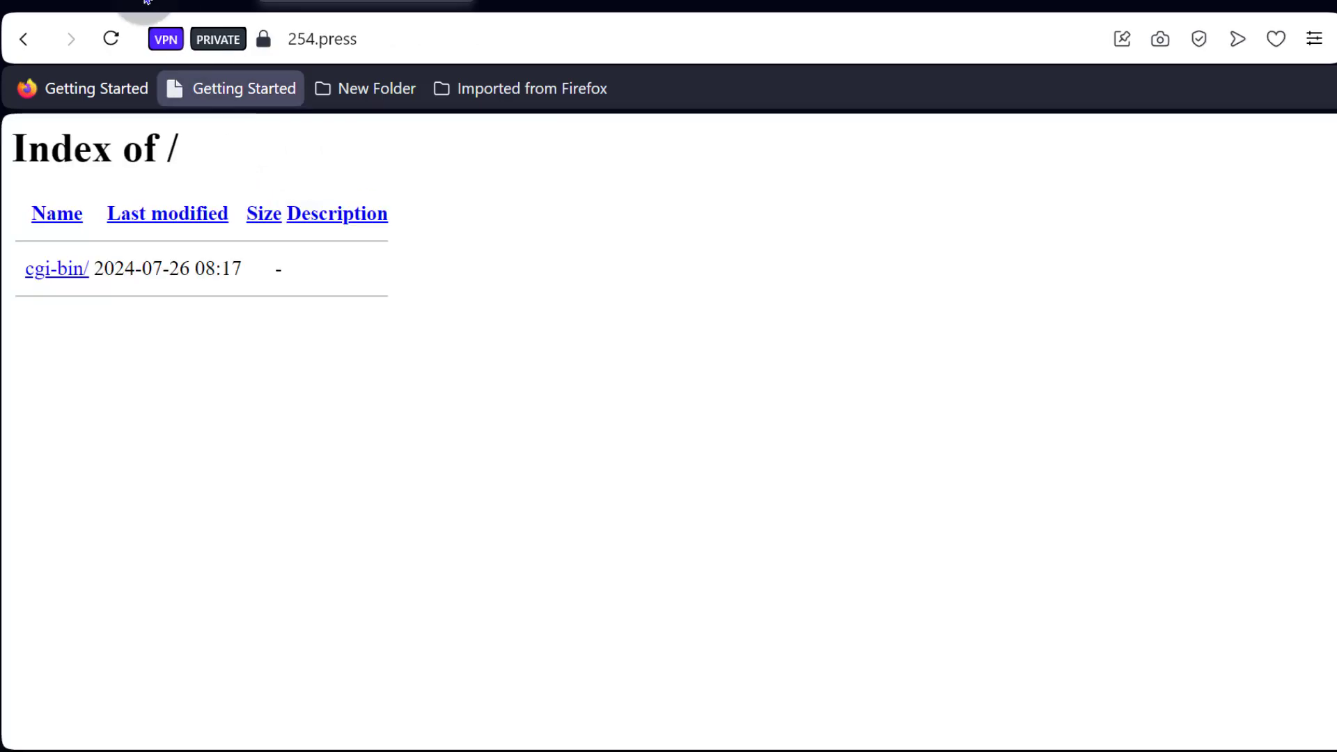
# Return to cPanel's domain list in Firefox and open the document root folder of 254.press in File Manager
pyautogui.click(337, 38)
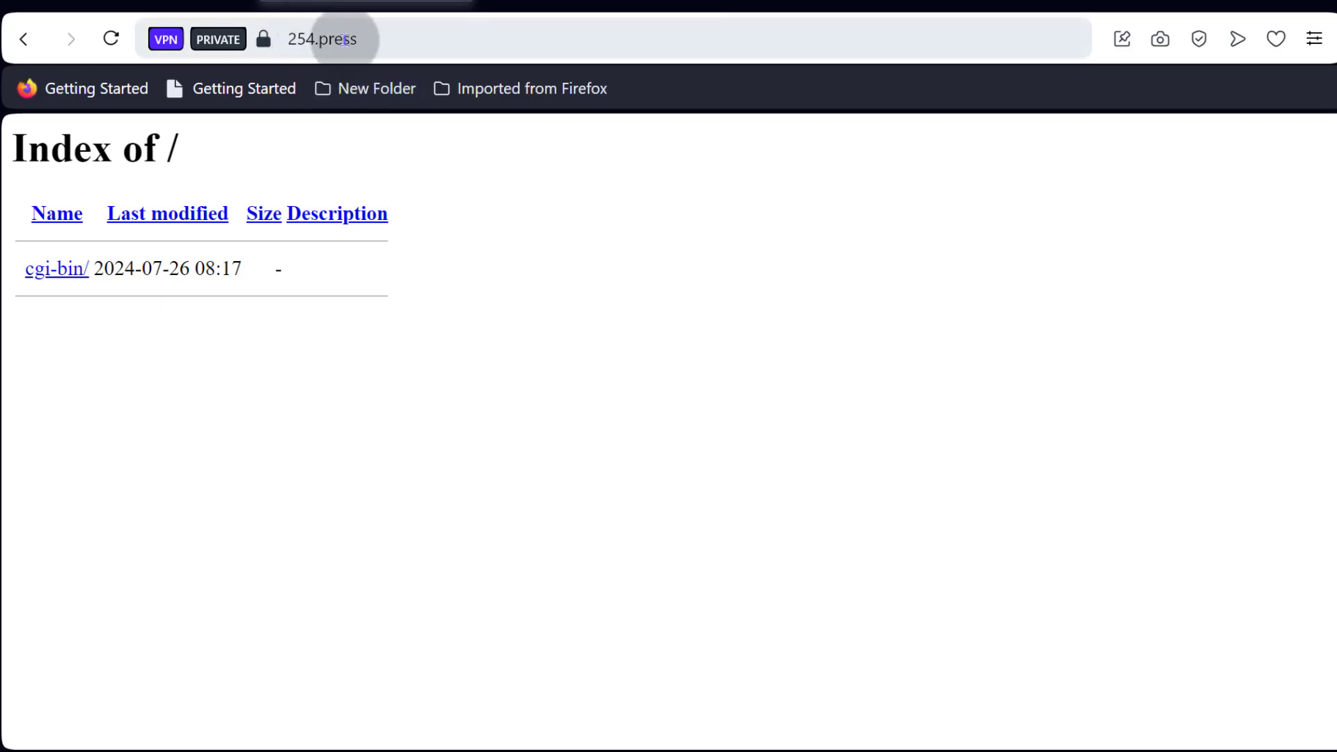
pyautogui.click(287, 34)
pyautogui.click(383, 39)
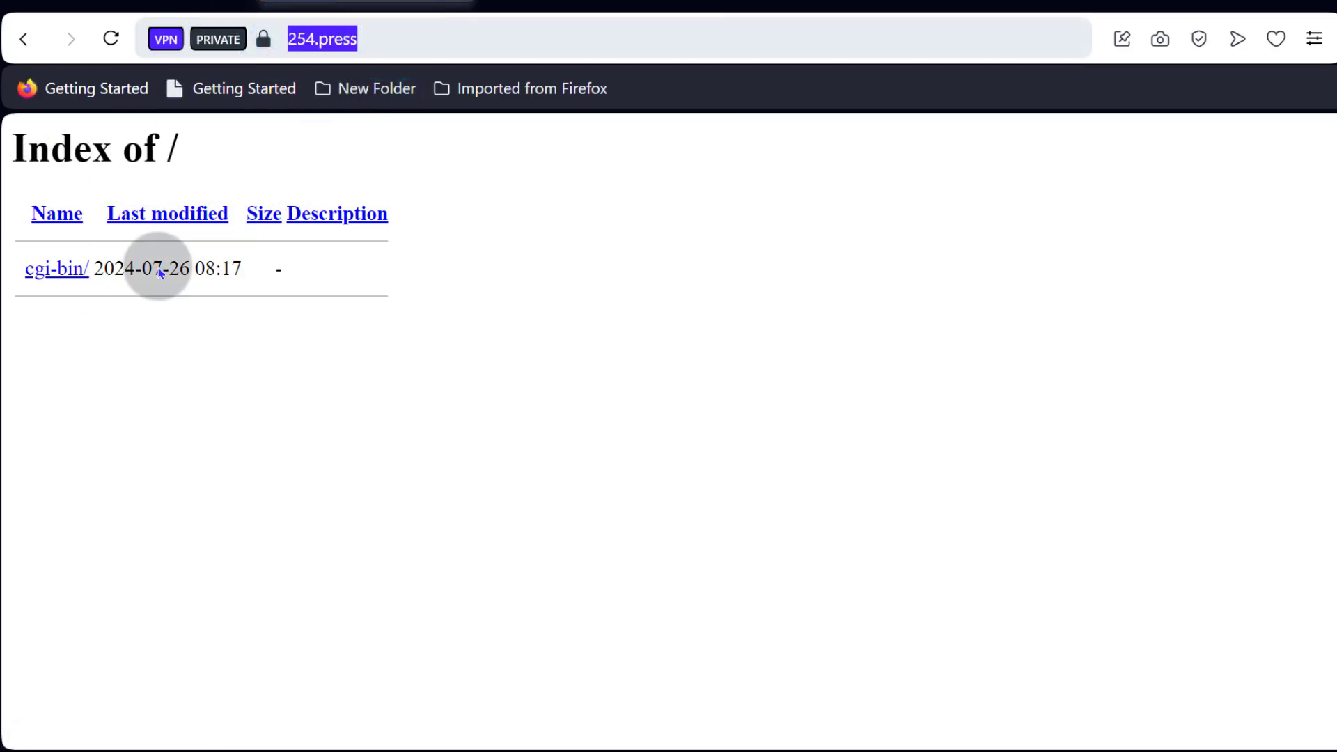
pyautogui.click(1292, 2)
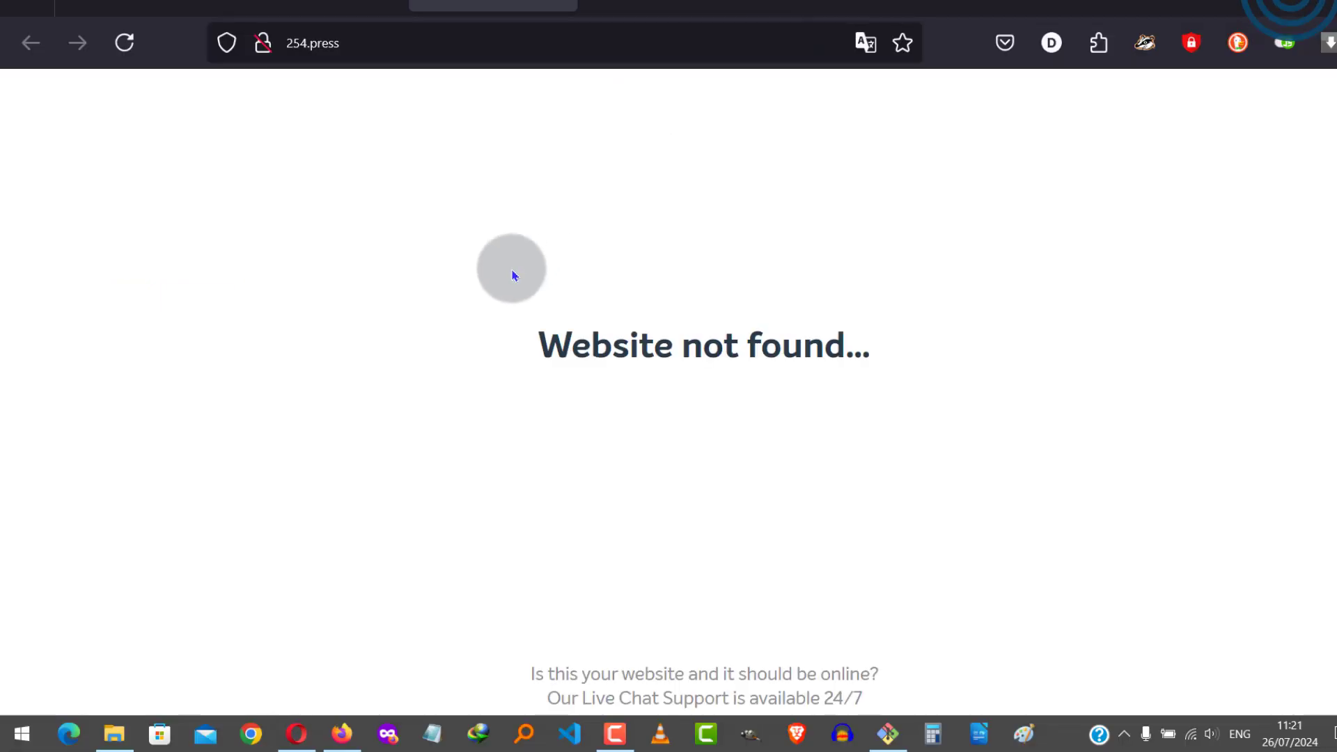
pyautogui.click(317, 5)
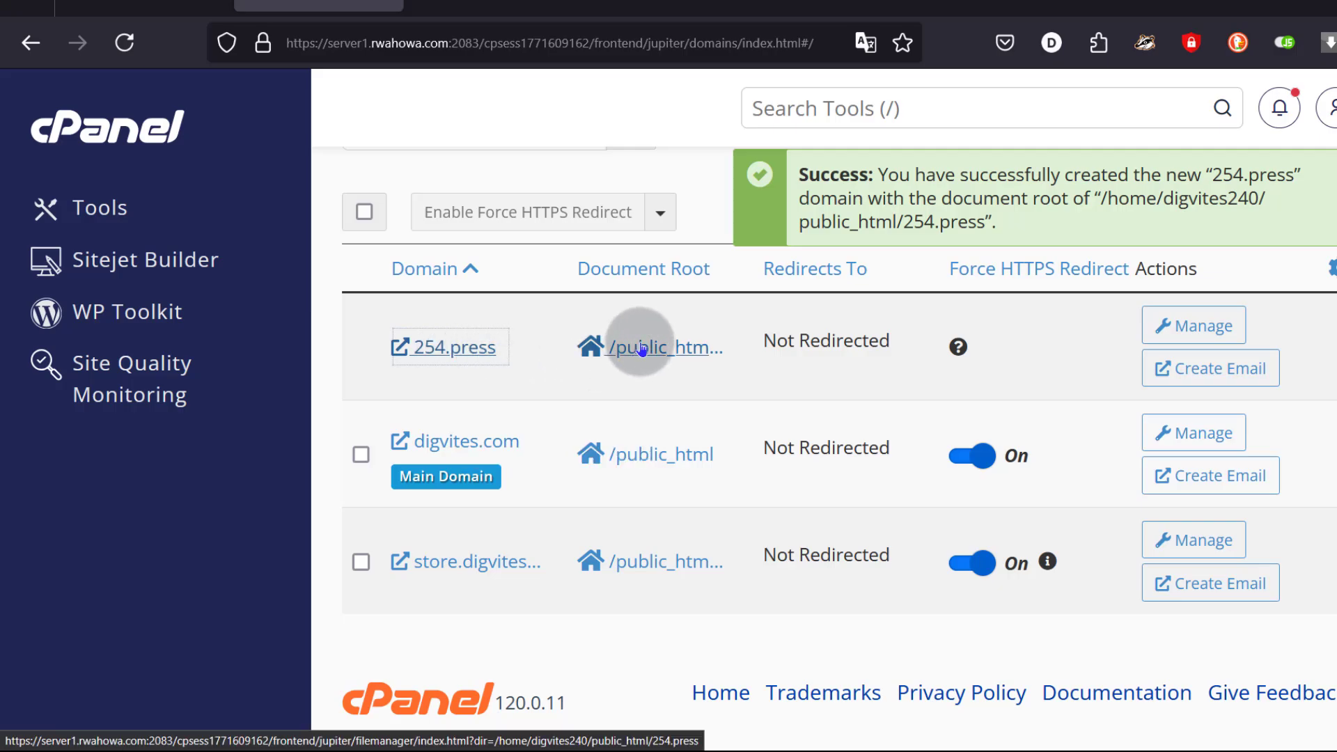
pyautogui.click(681, 373)
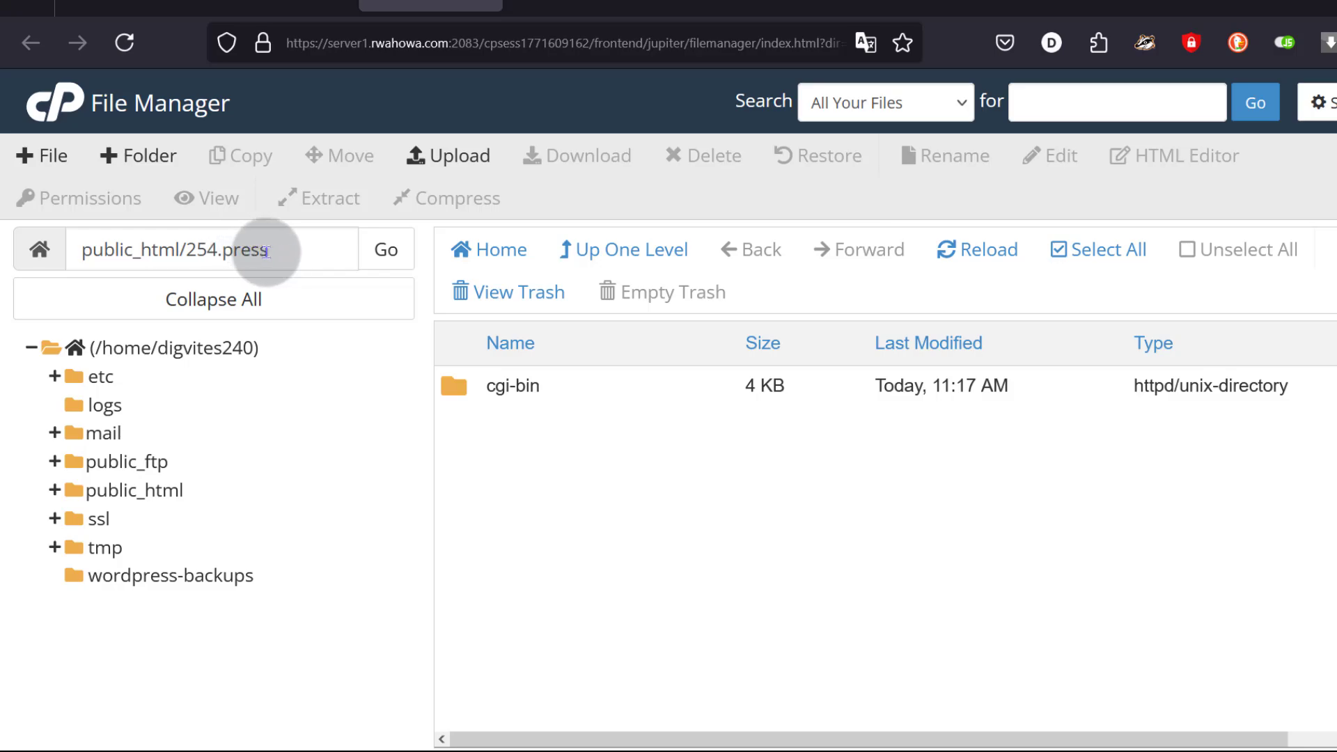
# Create a new file named index.html in /public_html/254.press
pyautogui.click(526, 480)
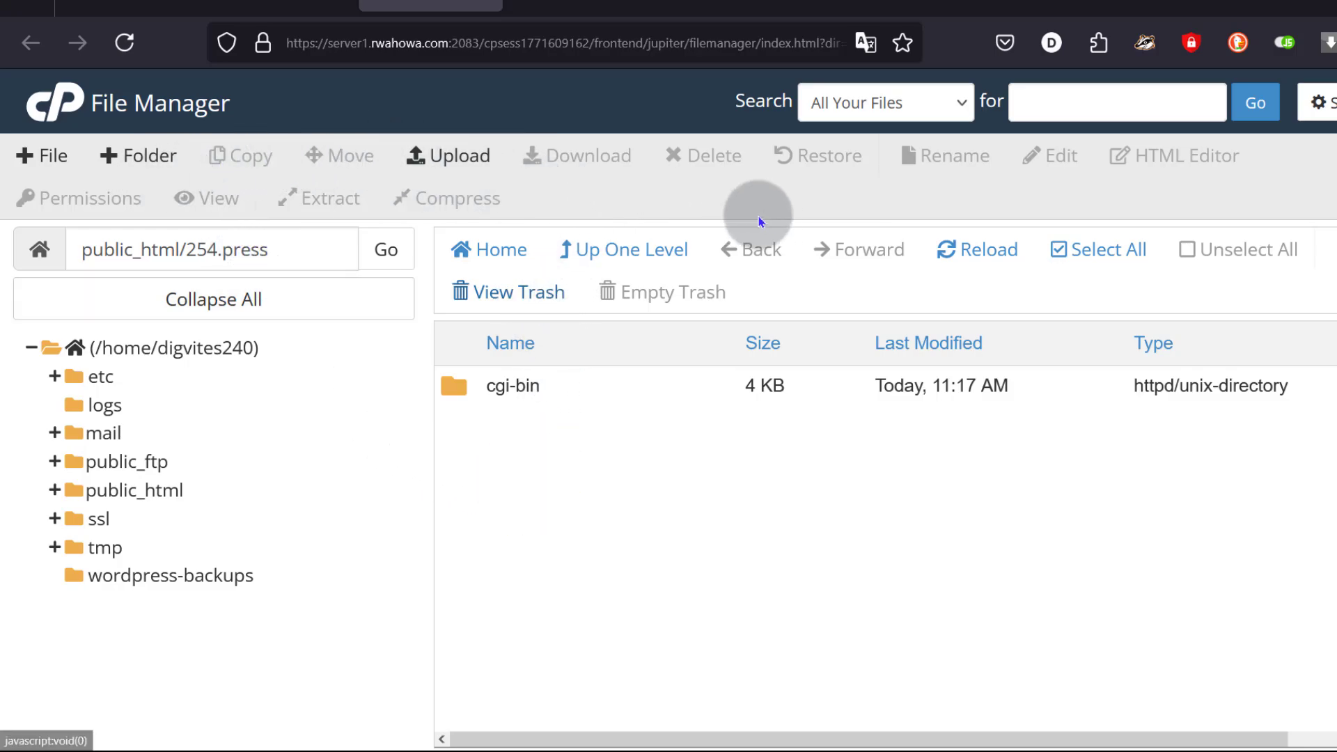
pyautogui.click(51, 155)
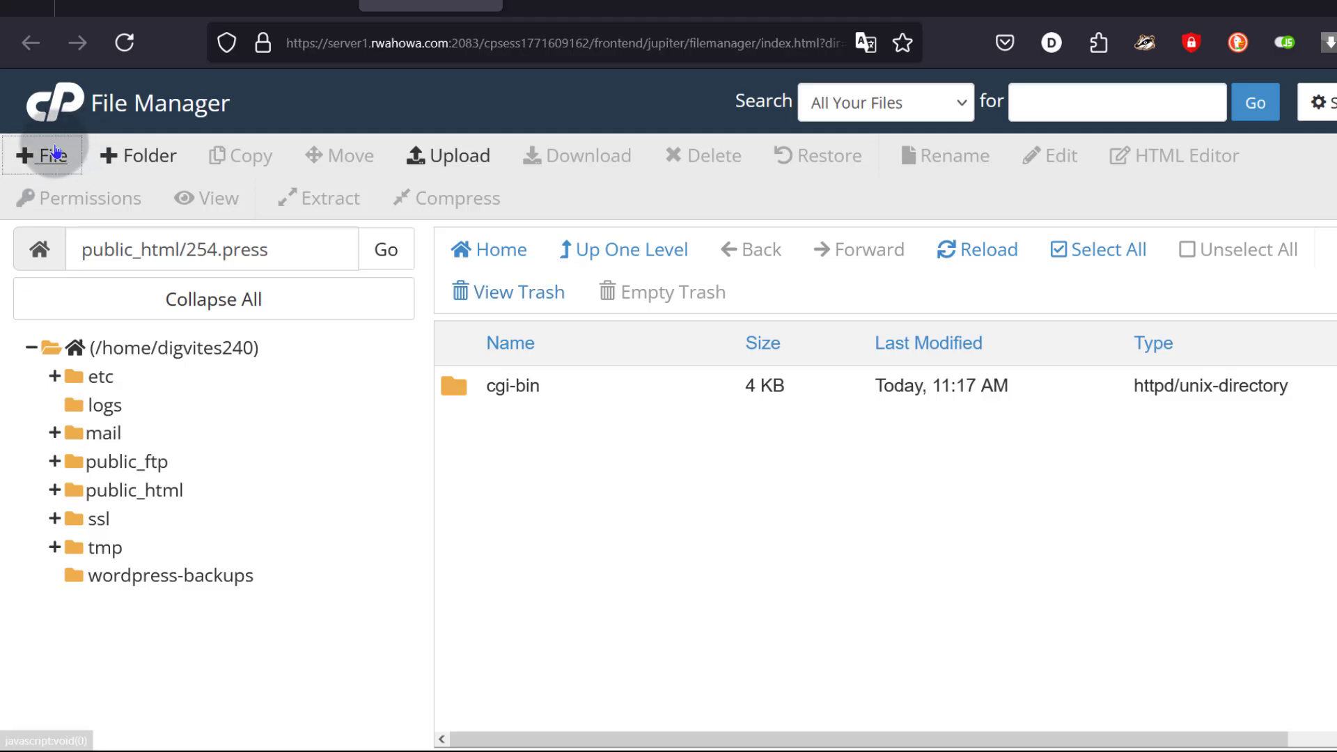
pyautogui.write('index.h')
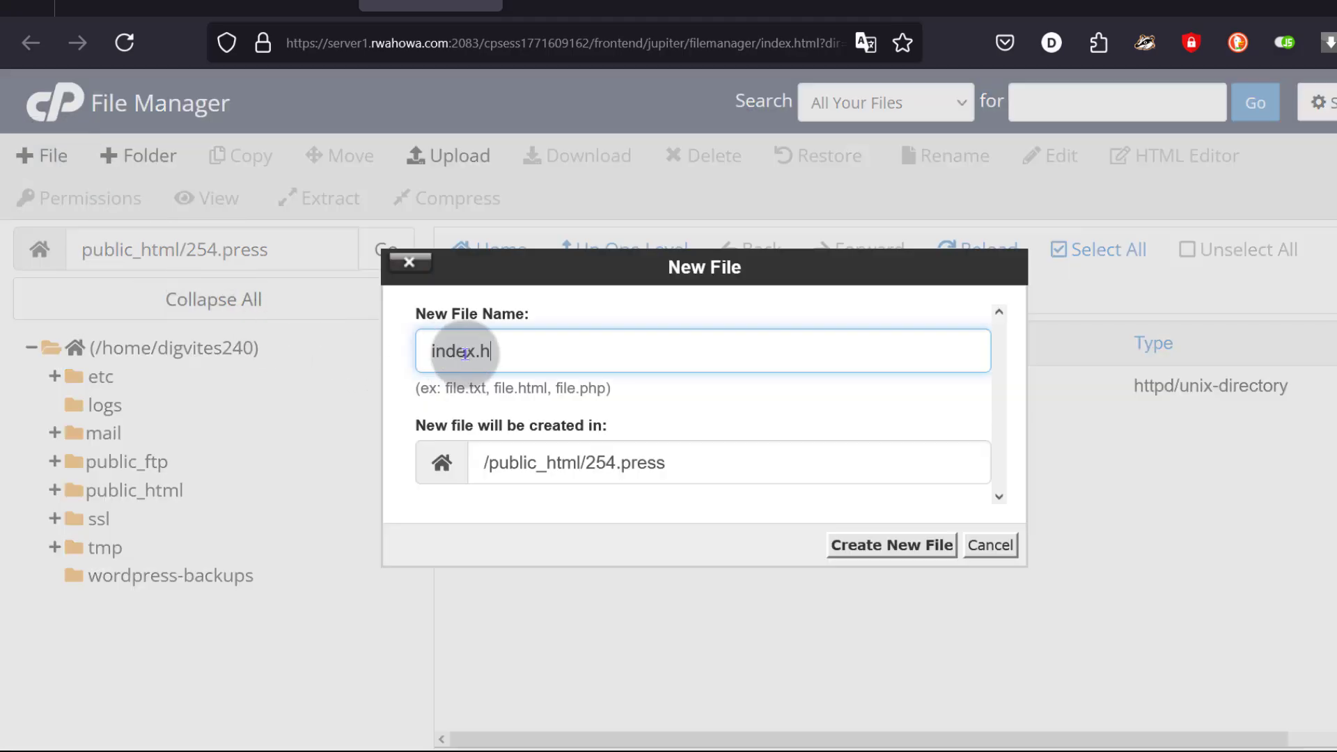
pyautogui.write('tml')
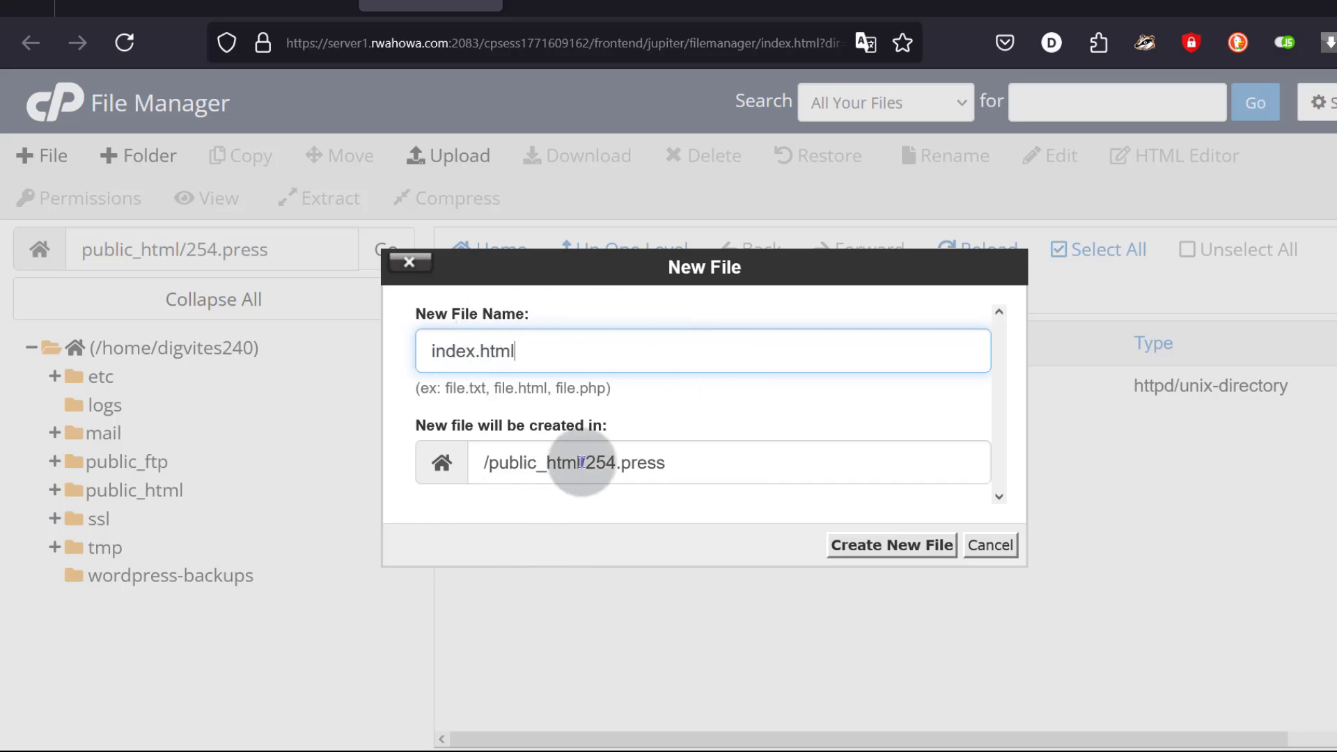
pyautogui.click(918, 548)
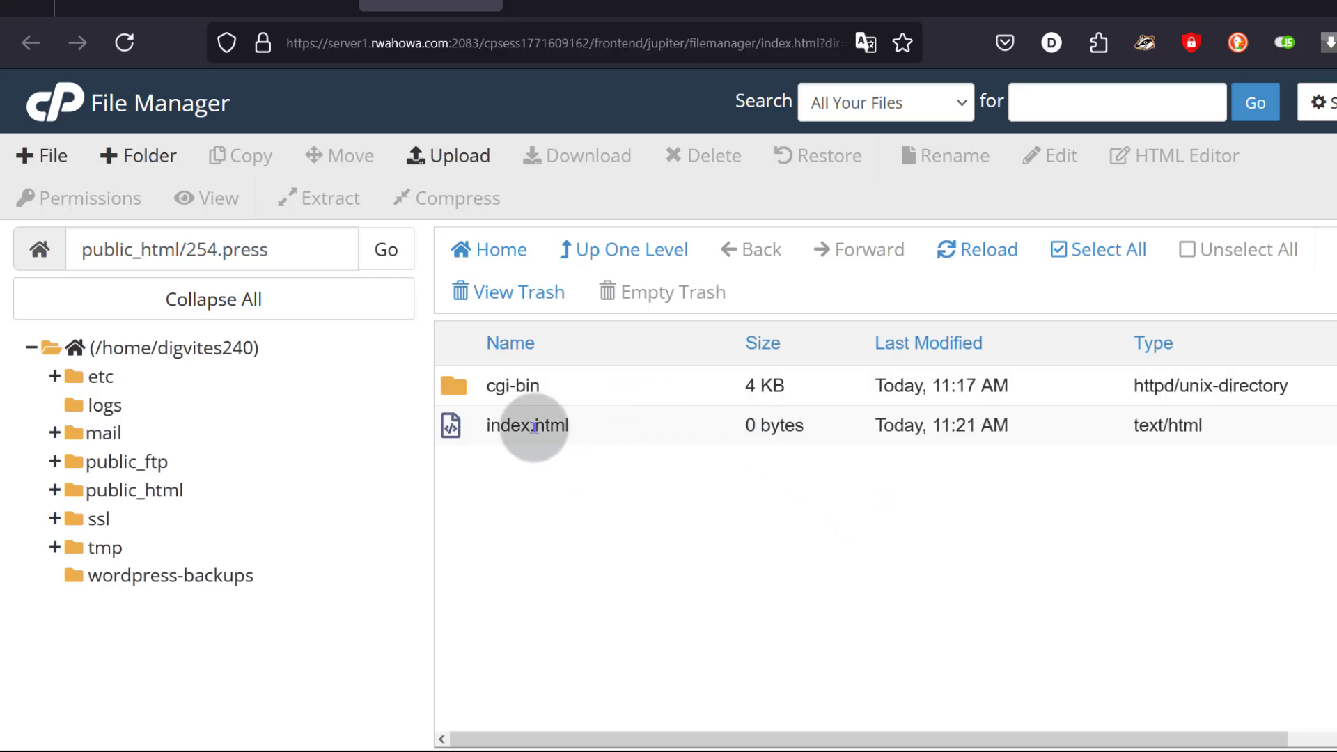
# Switch to Opera's private window and reload 254.press to check the site with the new index file
pyautogui.click(1278, 1)
pyautogui.click(293, 737)
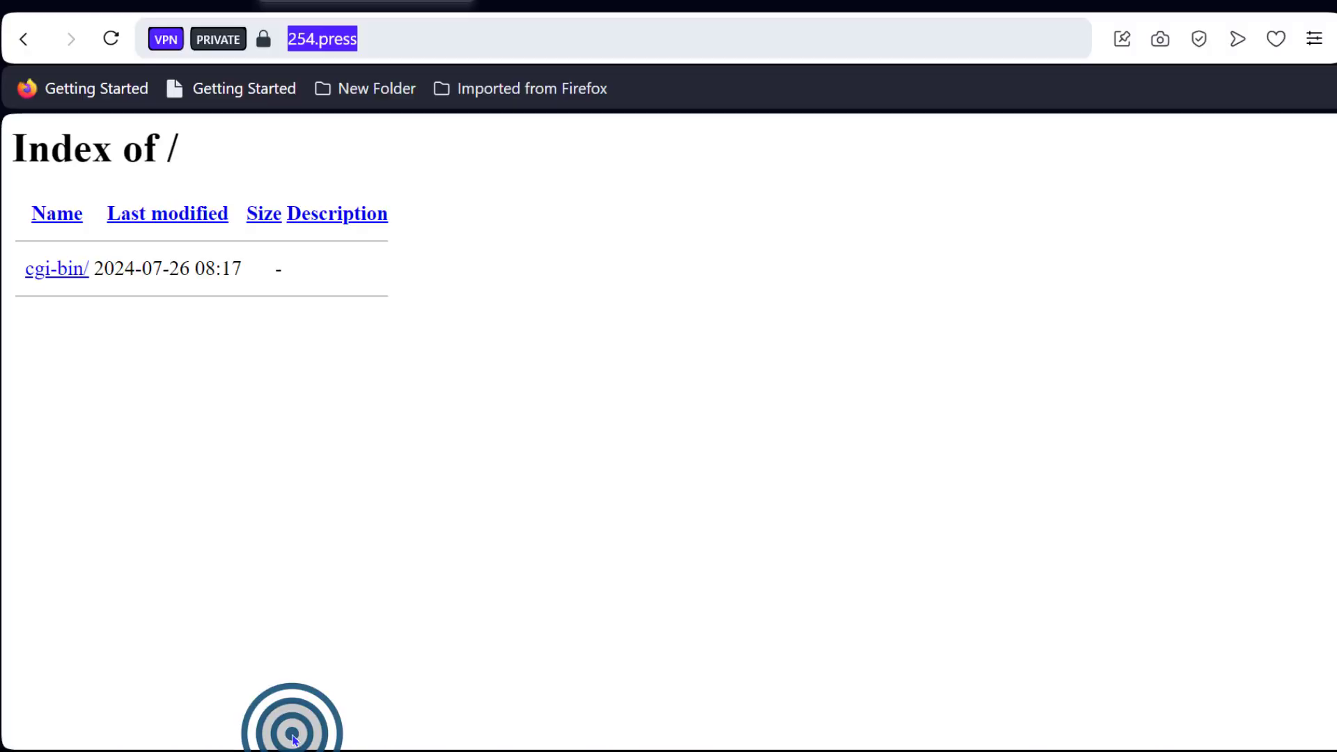
pyautogui.click(107, 41)
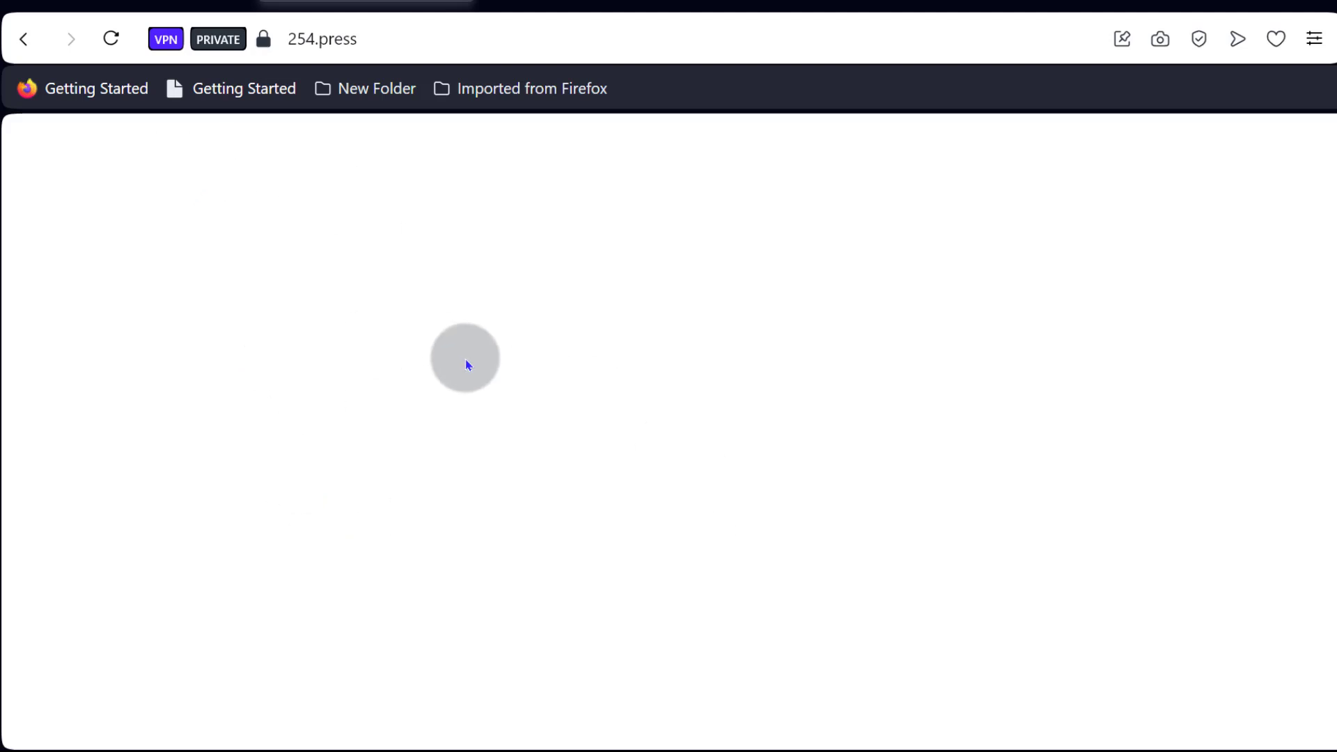
pyautogui.click(1292, 4)
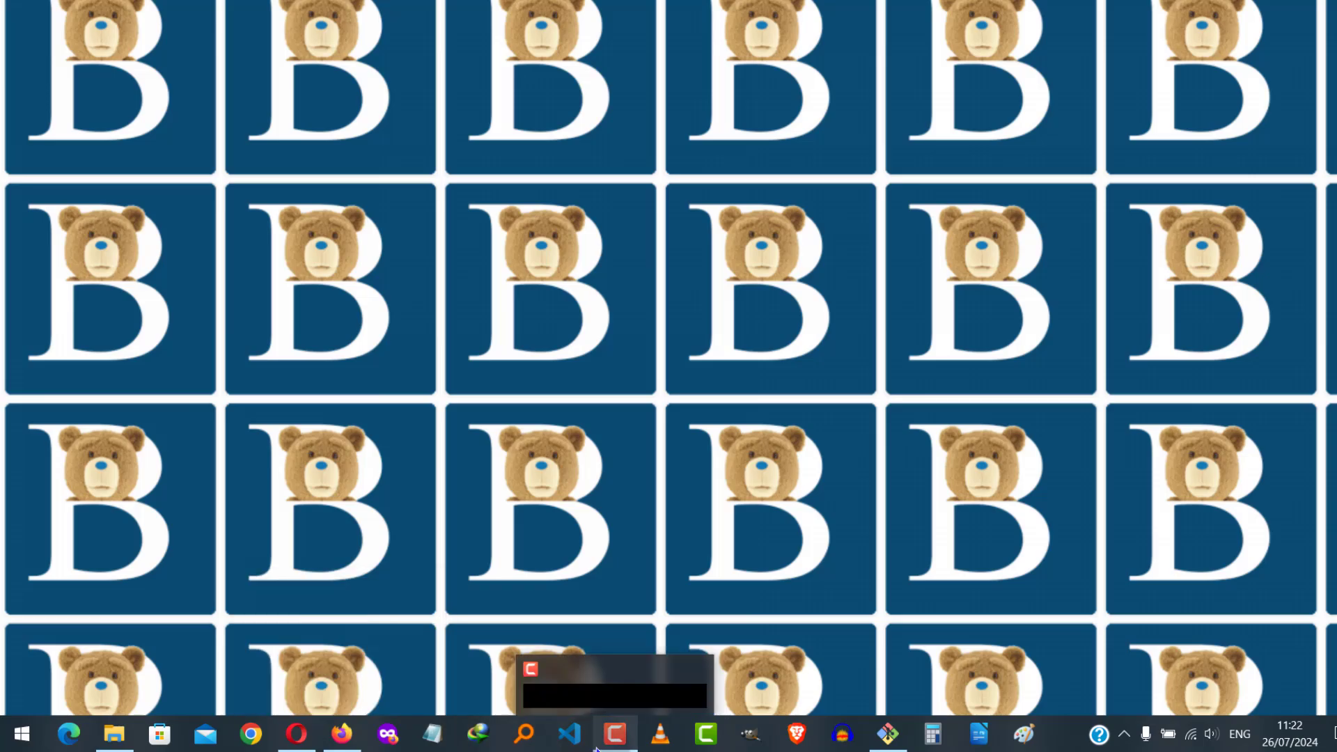
# Switch back to Firefox and view the Advanced DNS settings of 254.press in Namecheap
pyautogui.click(346, 744)
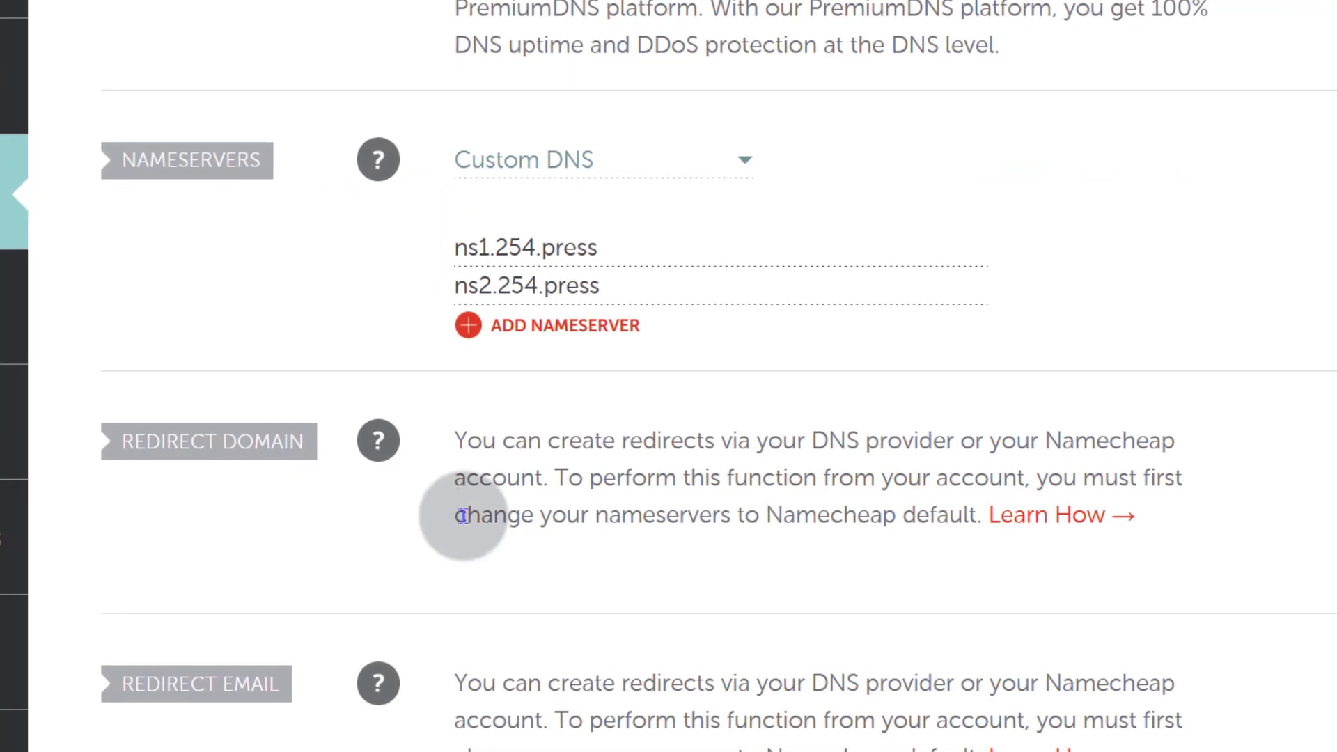
pyautogui.scroll(8, 728, 306)
pyautogui.scroll(3, 728, 306)
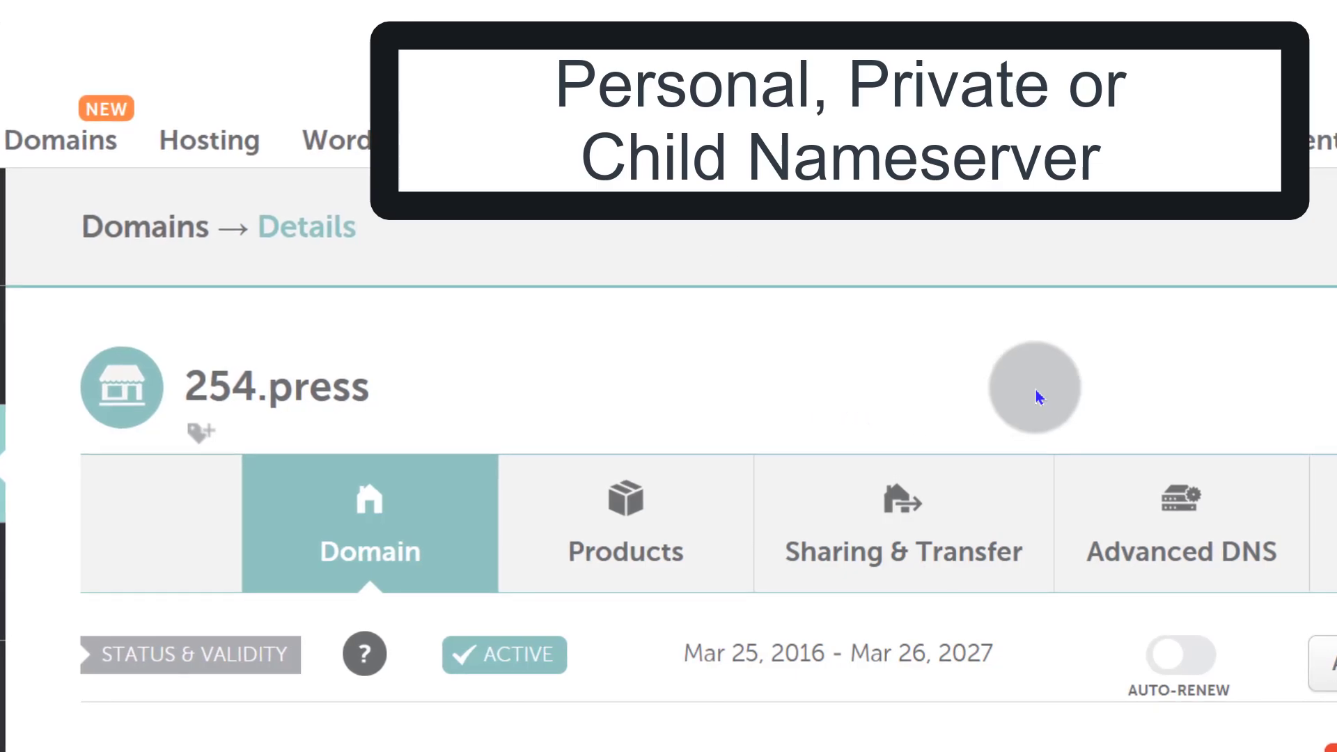
pyautogui.scroll(-1, 1040, 388)
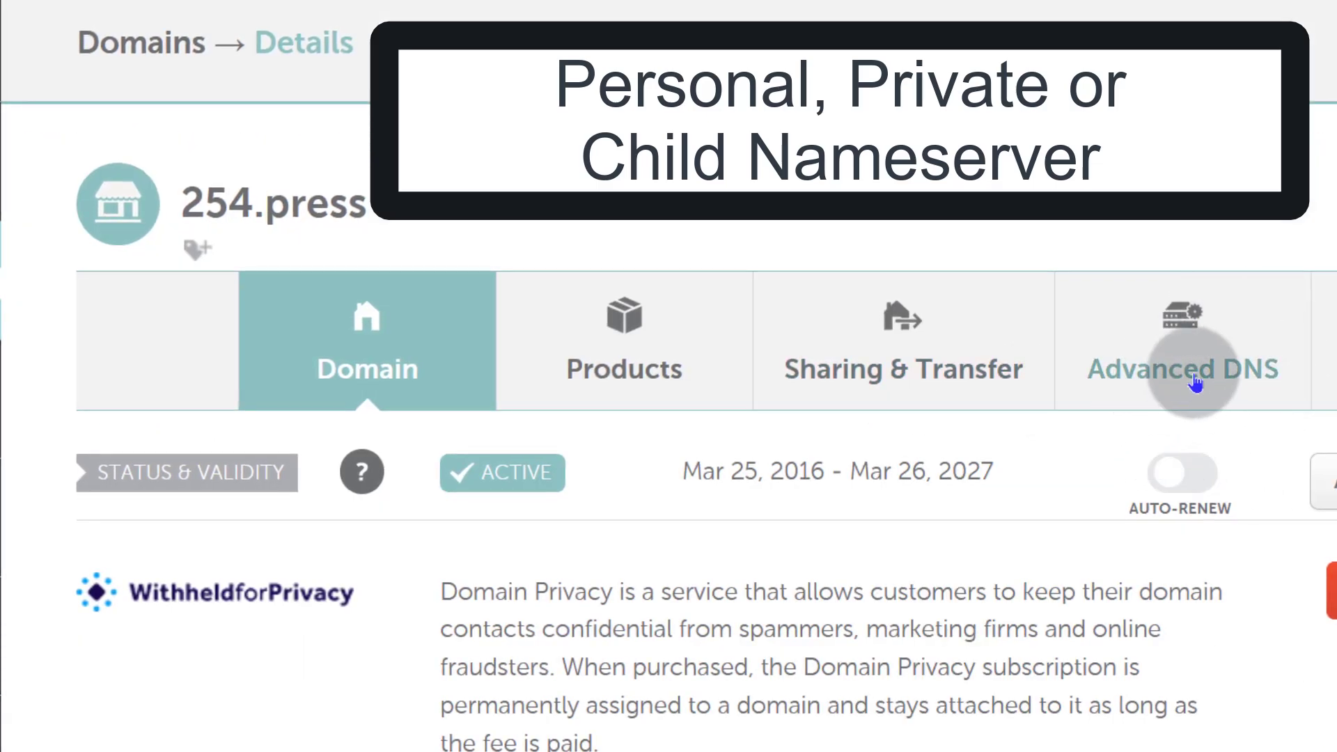
pyautogui.click(1178, 357)
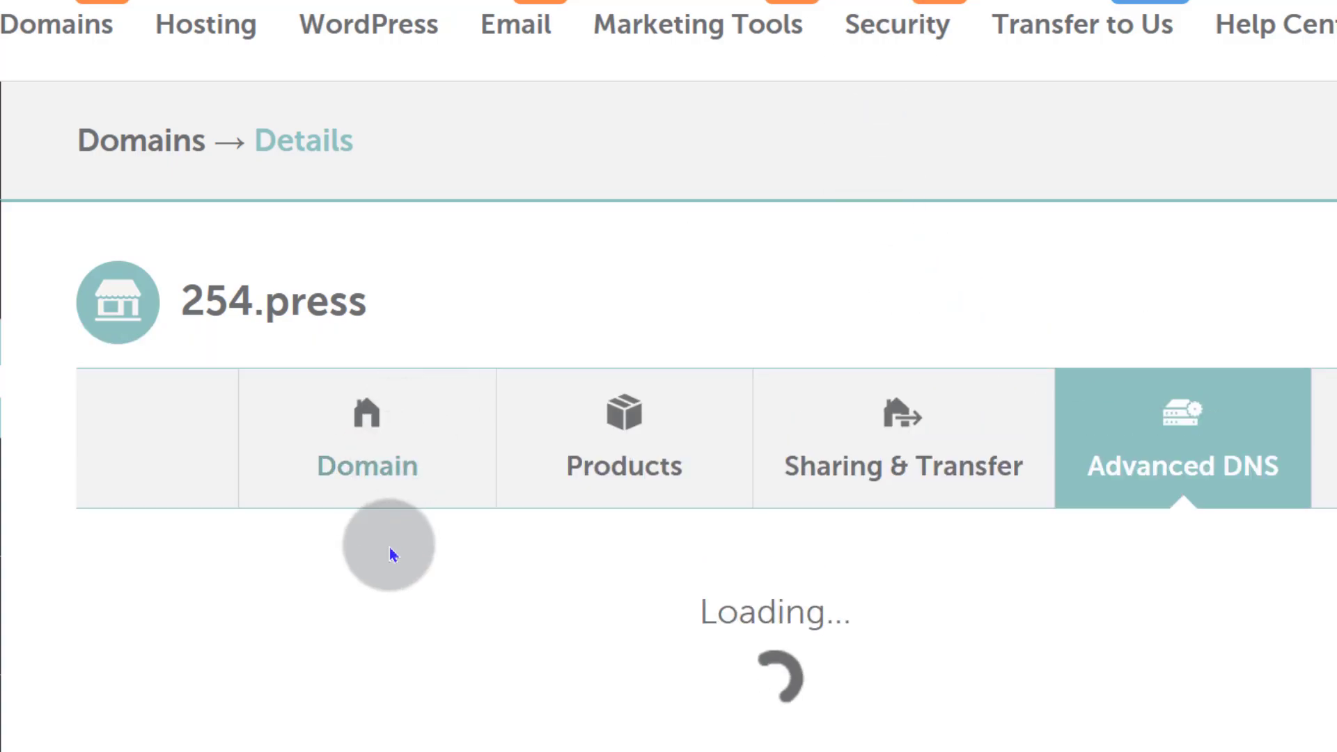
pyautogui.scroll(-6, 433, 466)
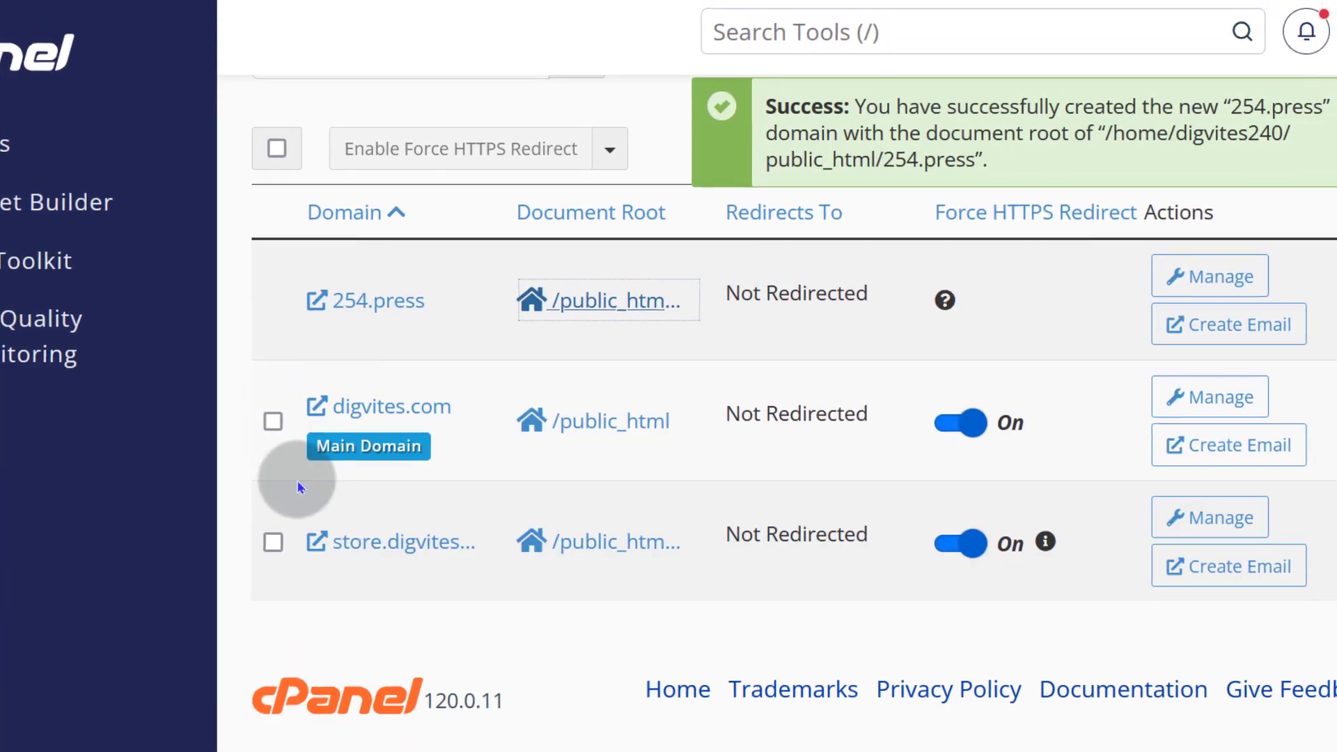
# In cPanel, search the tools for "dns" and "zone", and open the Zone Editor
pyautogui.click(244, 323)
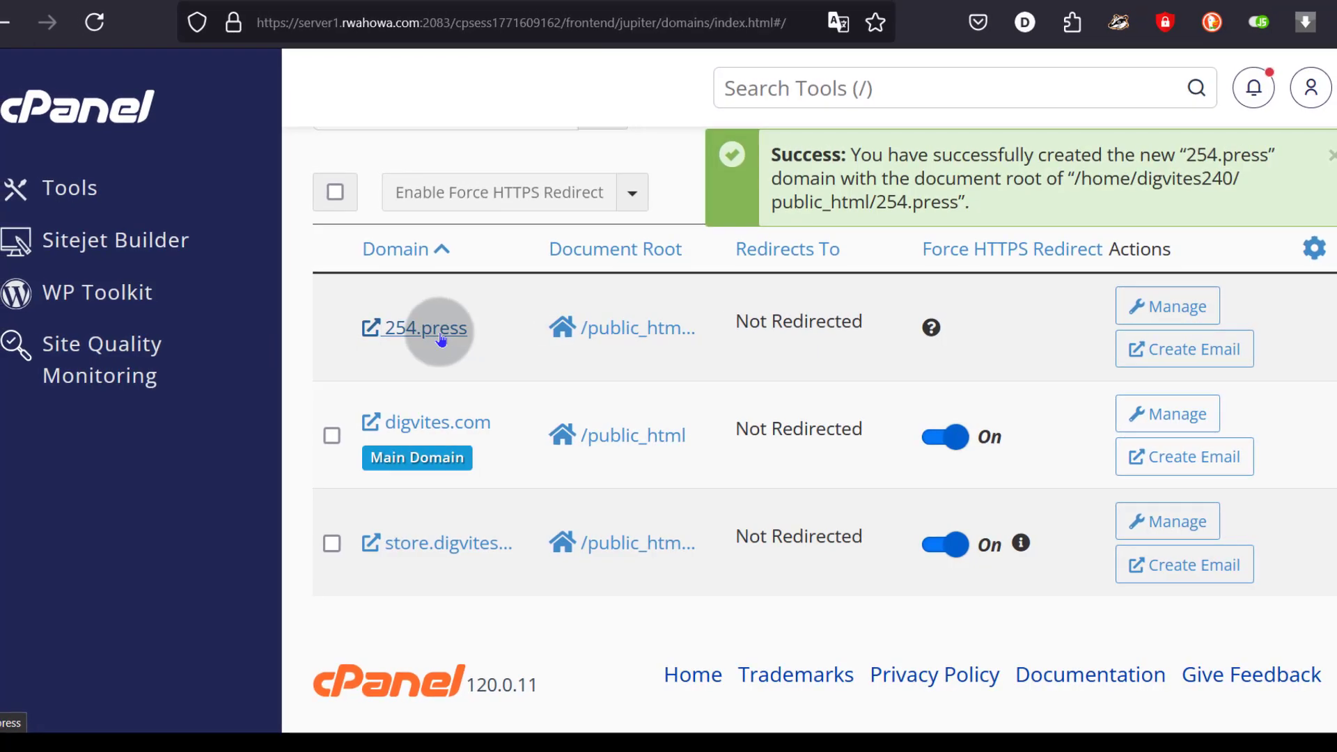
pyautogui.scroll(2, 854, 342)
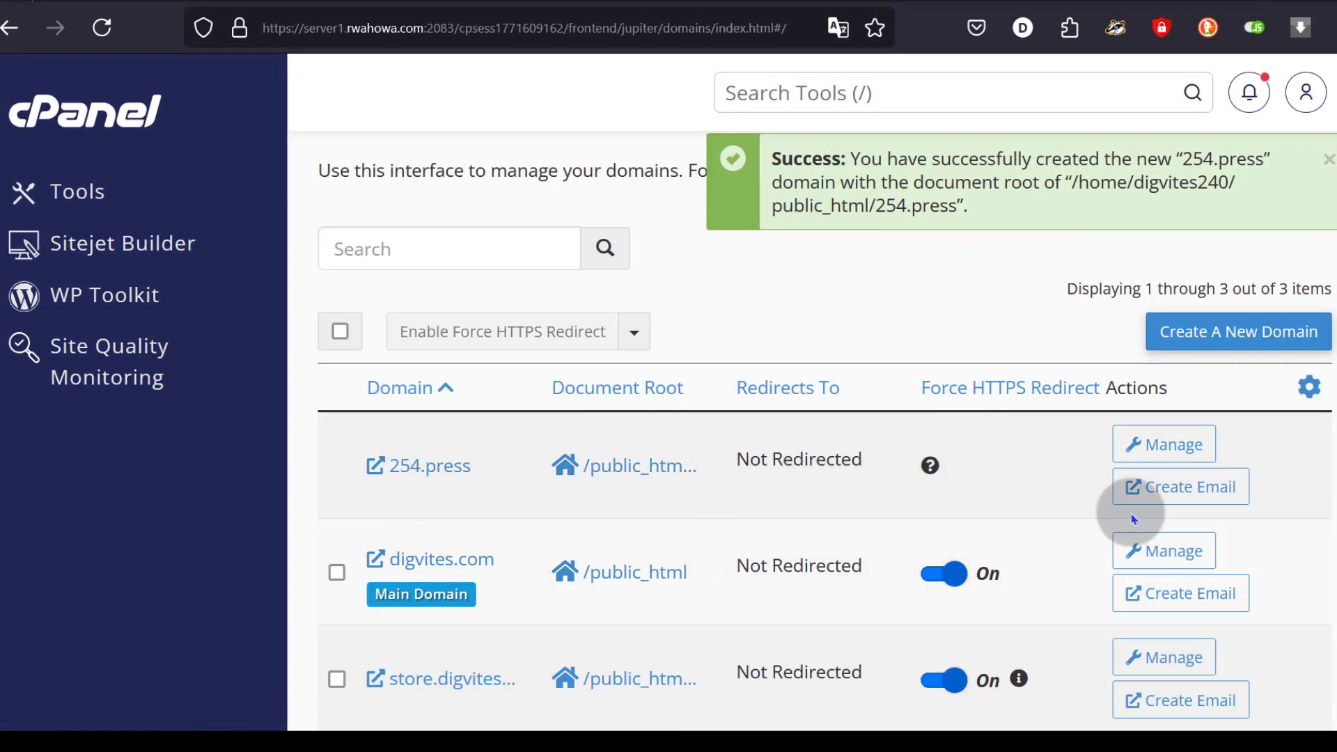
pyautogui.click(933, 92)
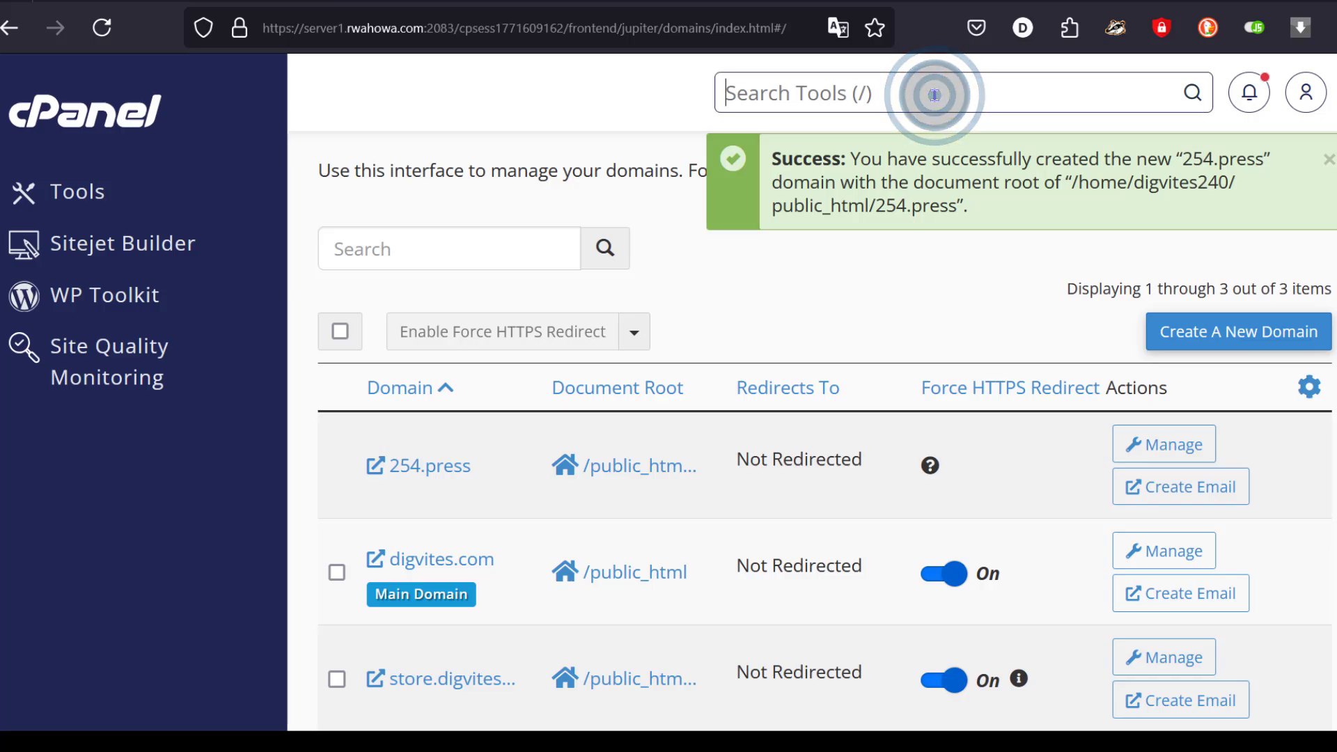
pyautogui.write('dns')
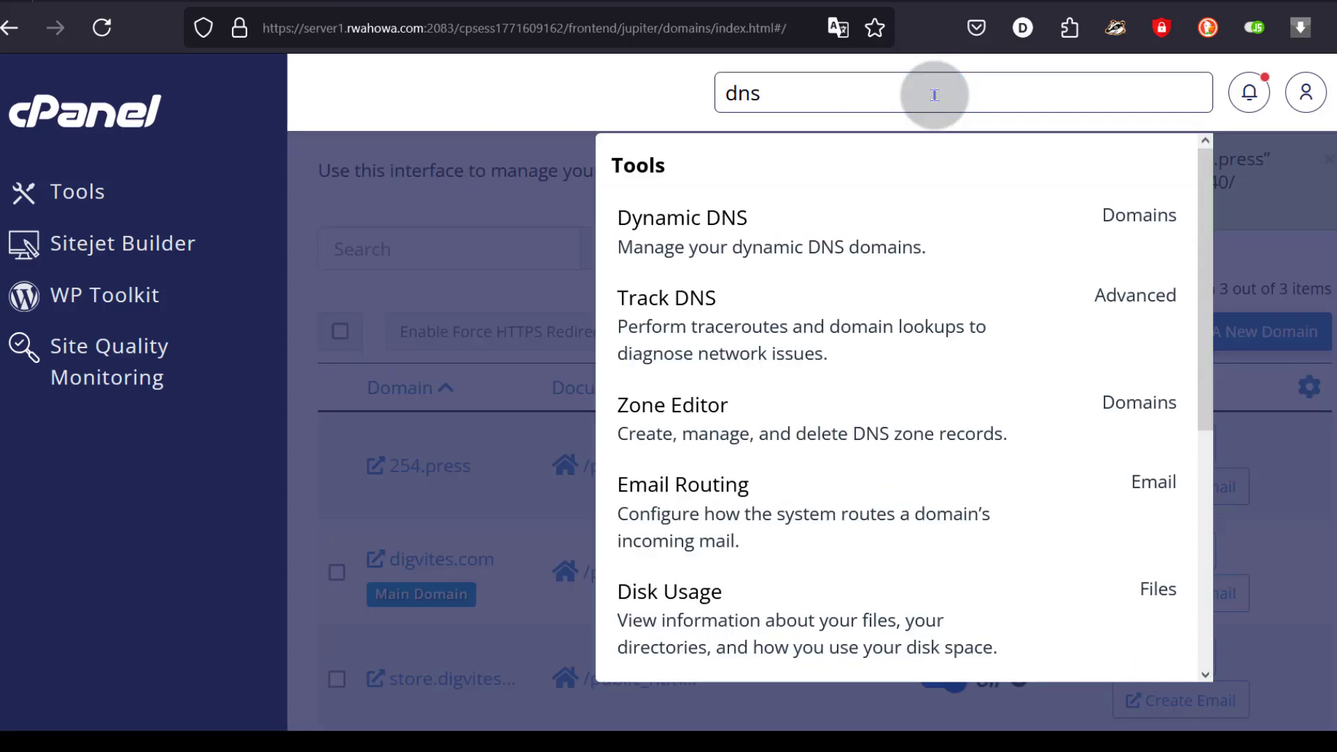
pyautogui.click(705, 411)
pyautogui.click(778, 94)
pyautogui.write('zone')
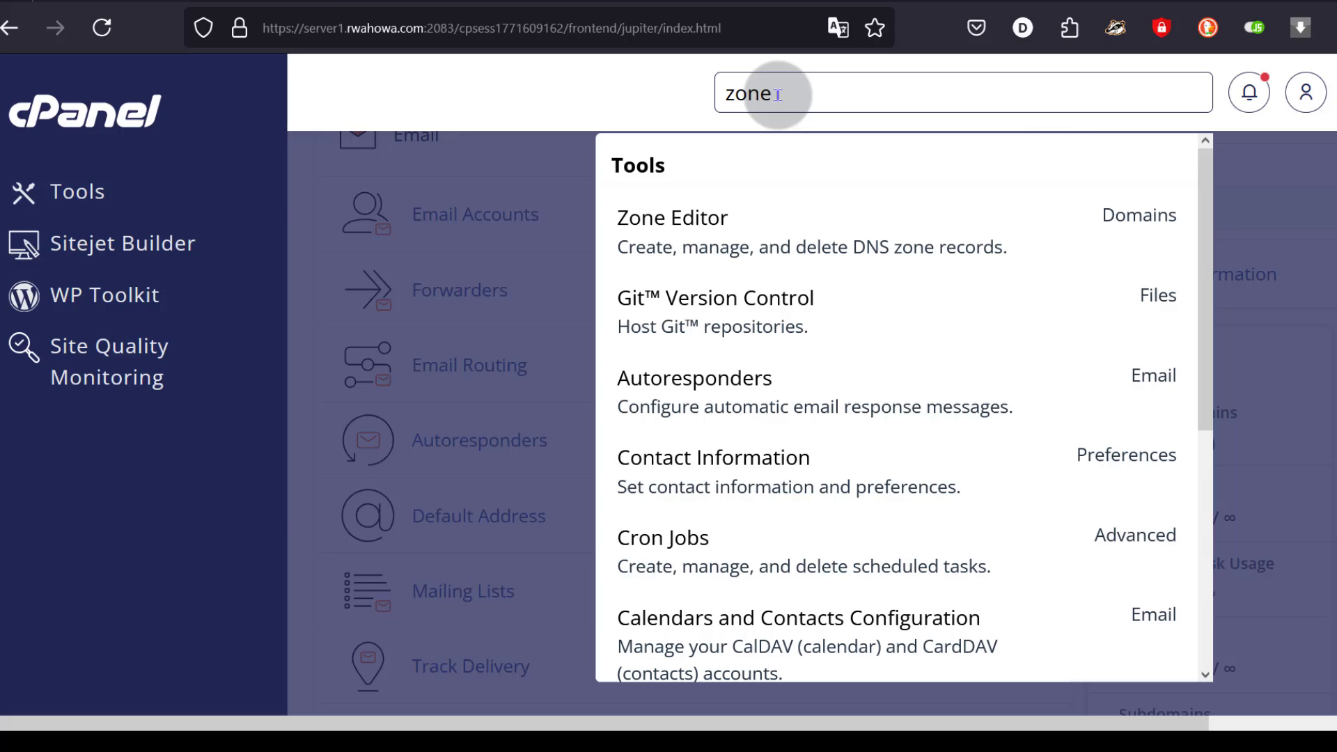
pyautogui.click(665, 223)
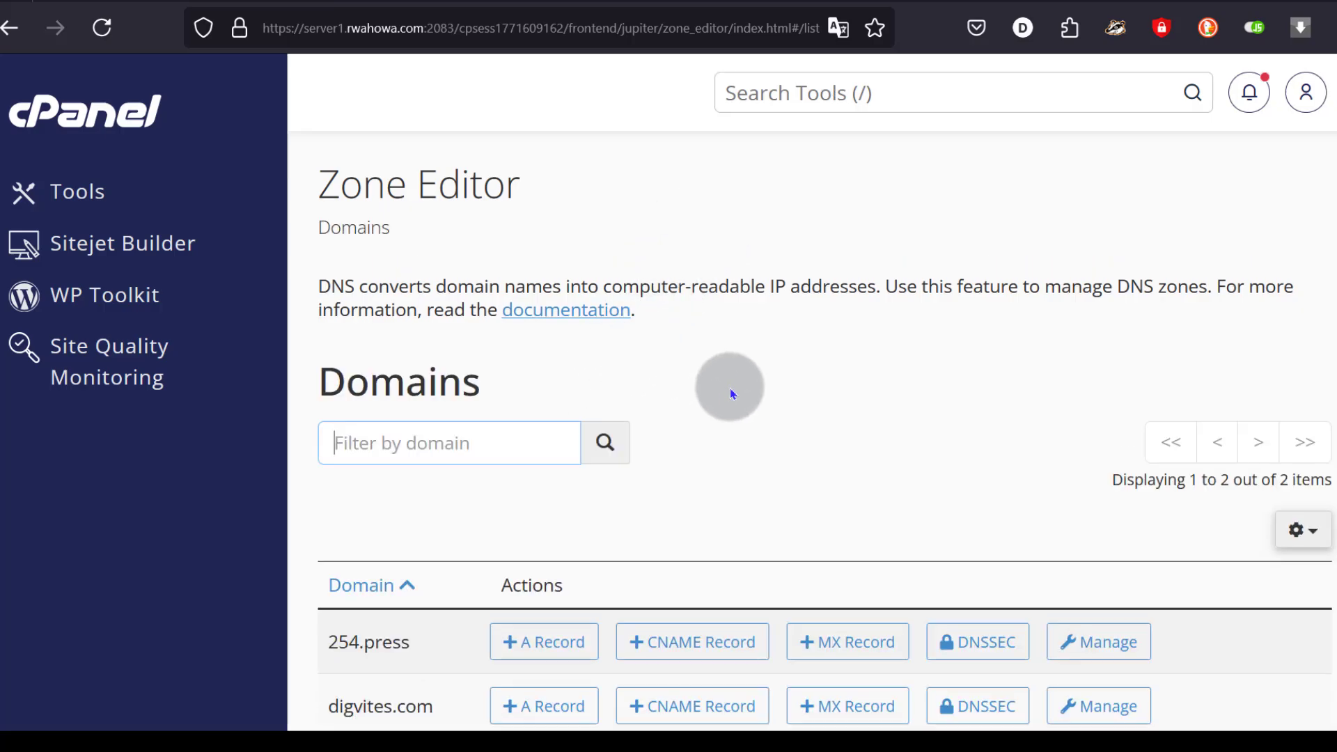
# Open the zone management for 254.press and review its A, MX and CNAME records
pyautogui.scroll(-3, 728, 383)
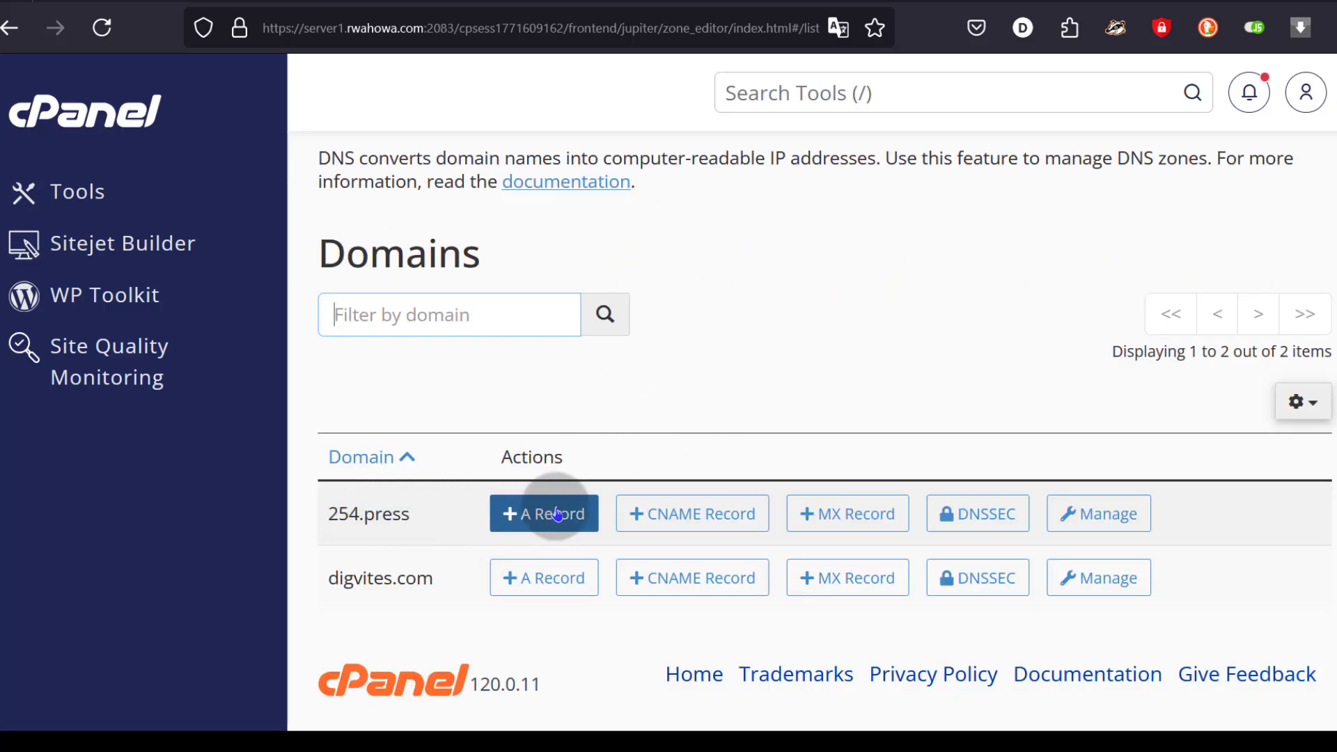
pyautogui.click(1109, 519)
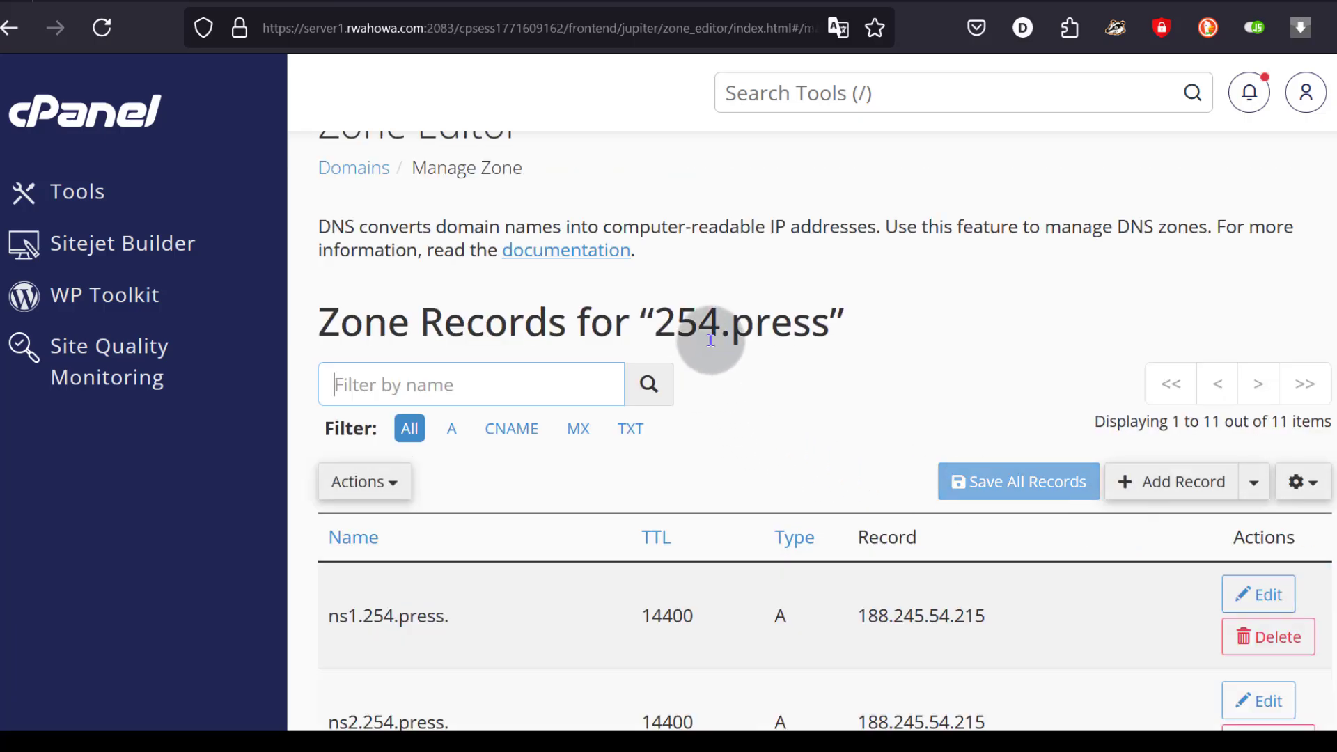
pyautogui.scroll(-4, 710, 313)
pyautogui.scroll(-2, 705, 303)
pyautogui.scroll(4, 692, 295)
pyautogui.scroll(-12, 682, 294)
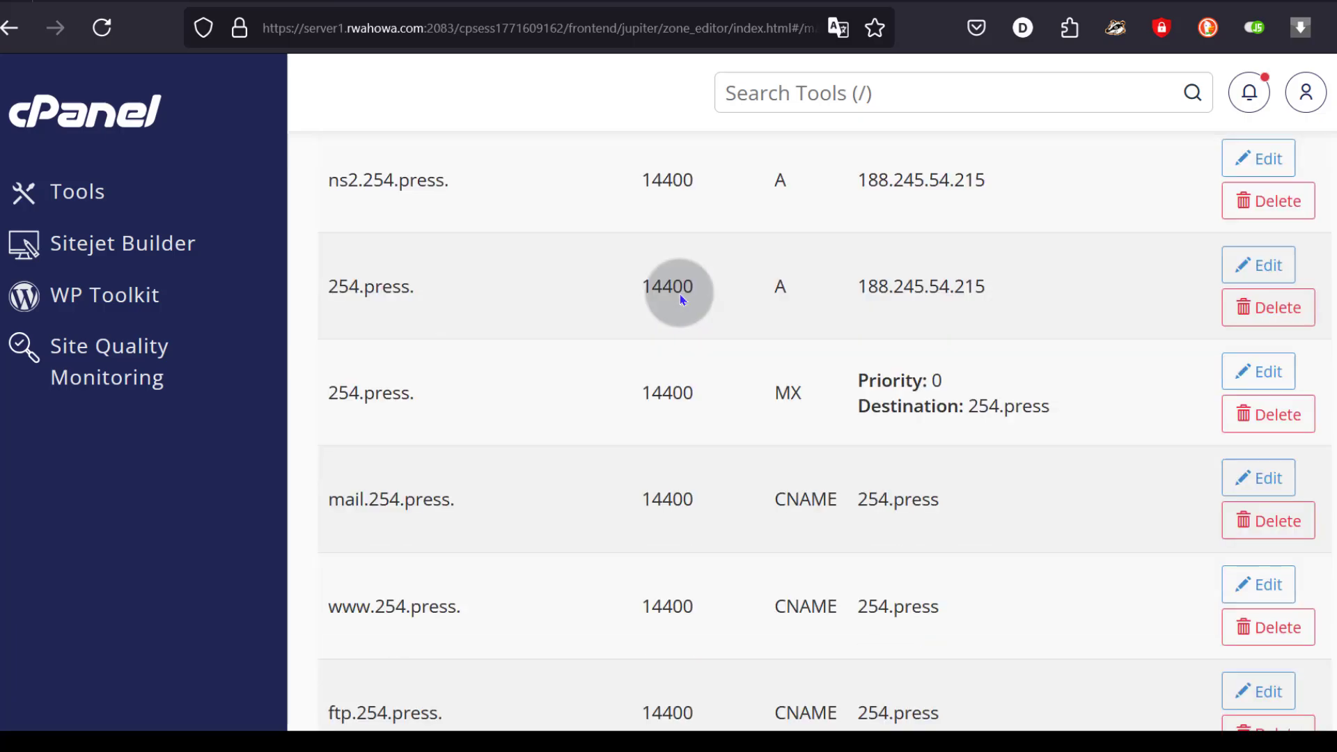
pyautogui.scroll(-2, 668, 468)
pyautogui.scroll(2, 781, 468)
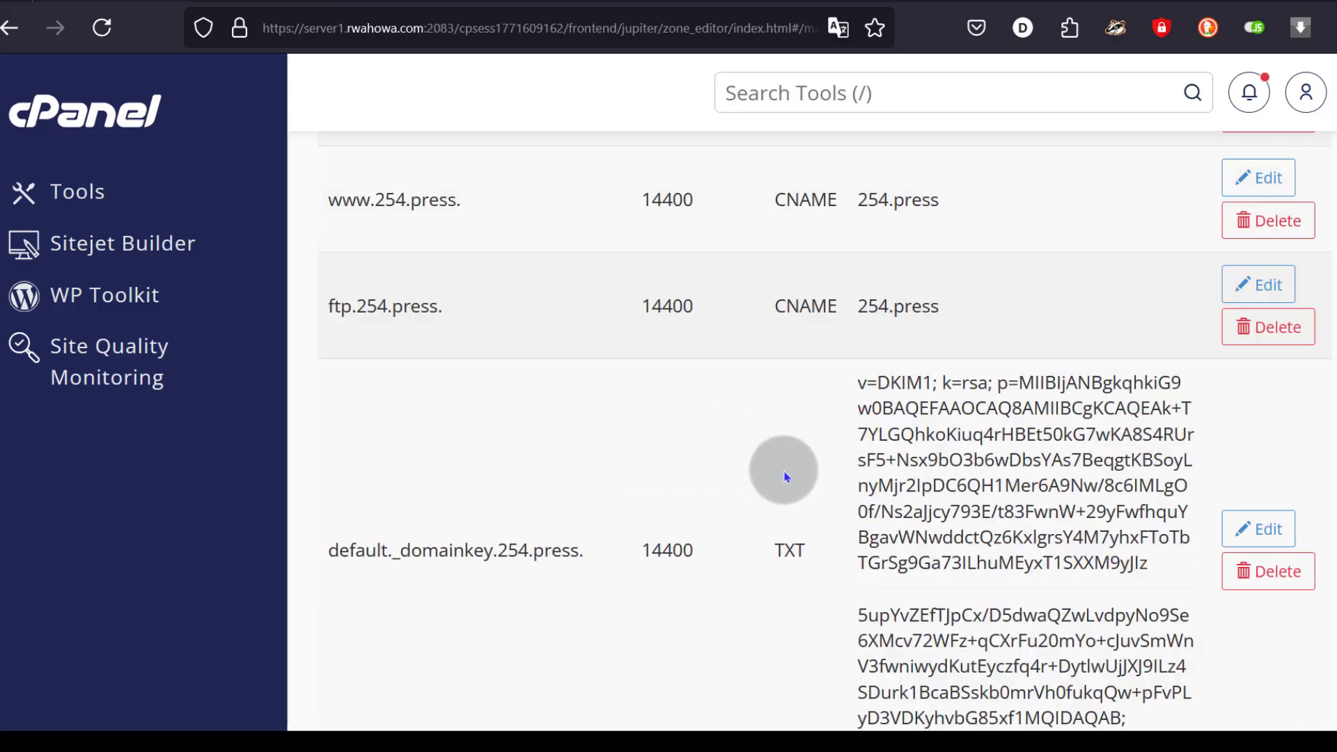
# Examine the TXT records of 254.press, highlighting the DKIM1 and spf1 version tags
pyautogui.doubleClick(879, 383)
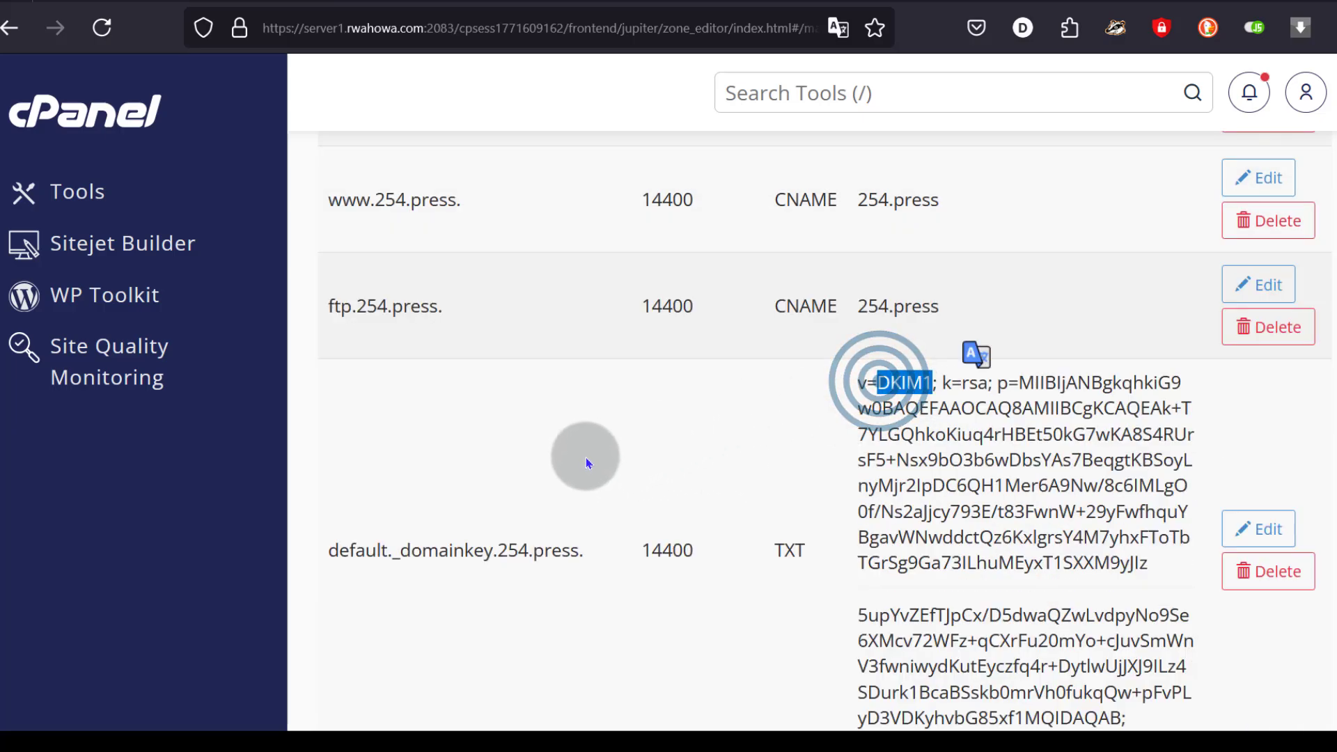
pyautogui.scroll(-4, 697, 474)
pyautogui.scroll(-2, 747, 500)
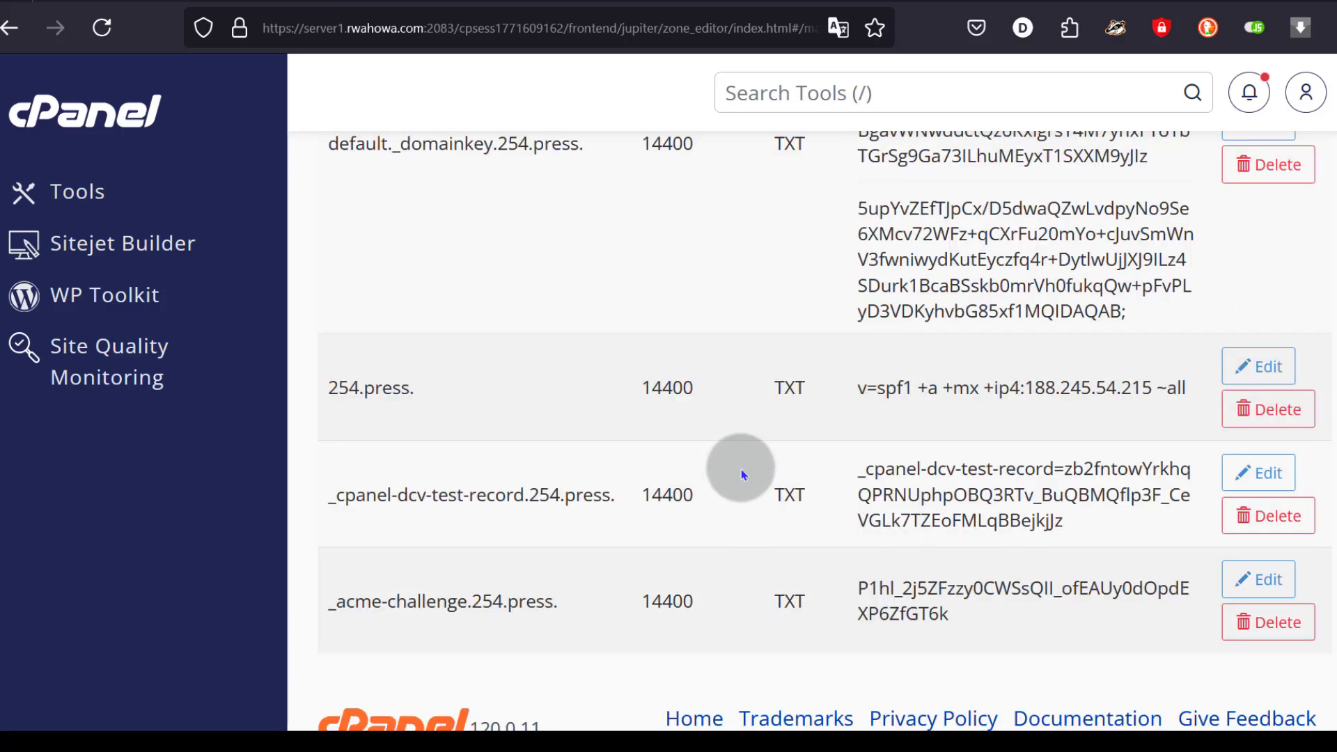
pyautogui.doubleClick(879, 387)
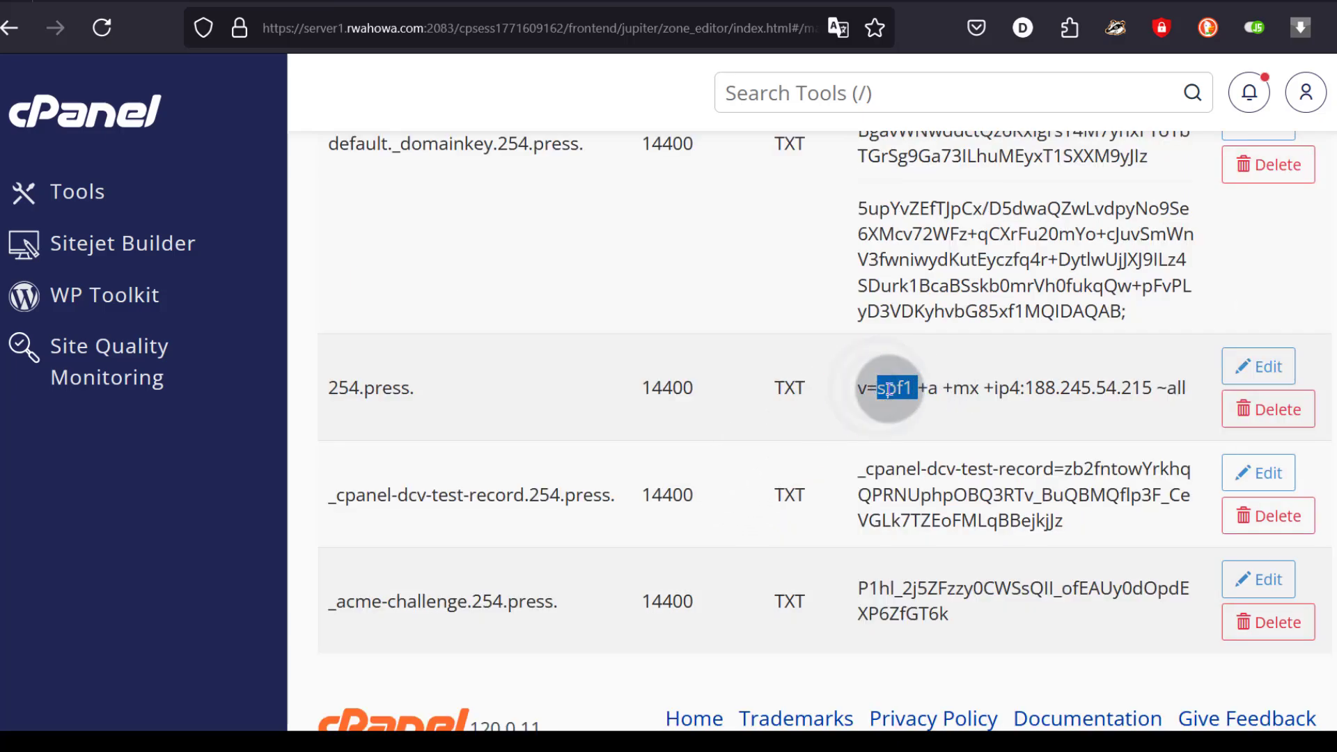
# In WHM's Basic WebHost Manager Setup, review the root account's default Nameserver 1 and Nameserver 2 entries
pyautogui.scroll(-1, 868, 508)
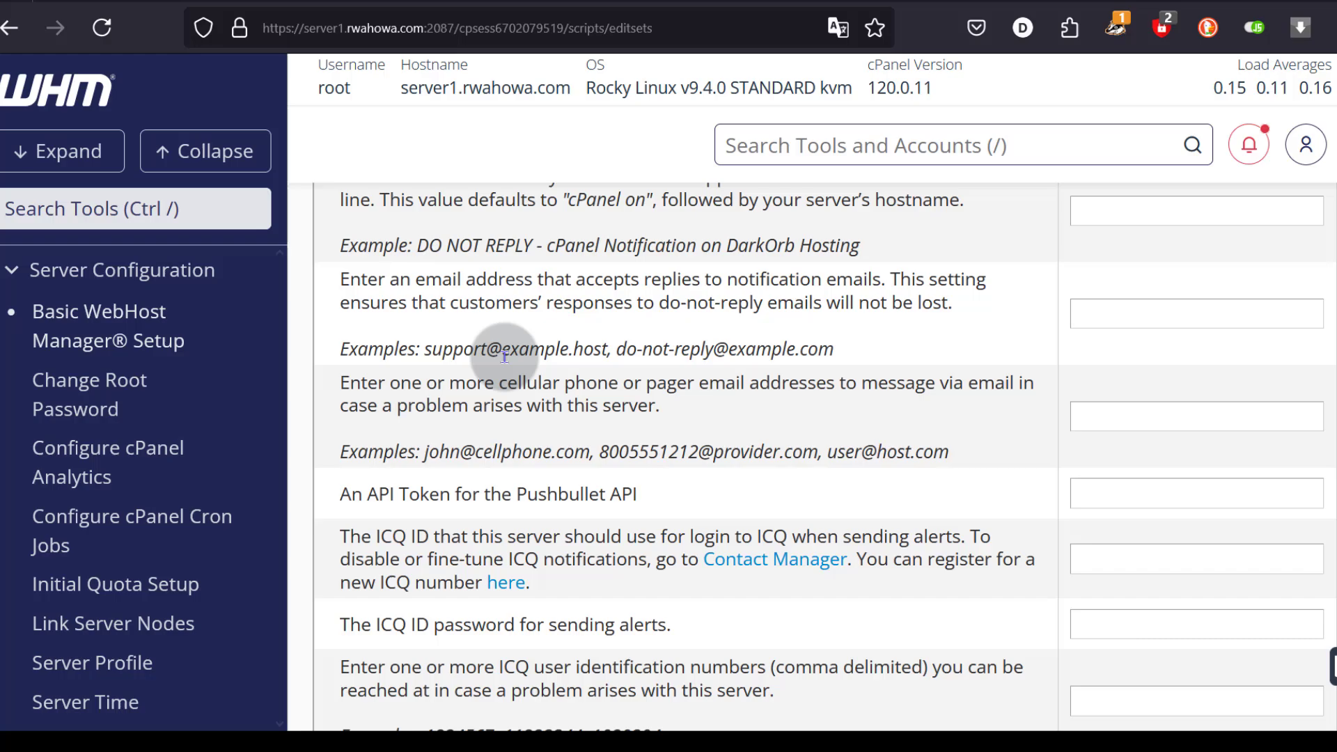
pyautogui.scroll(-10, 448, 380)
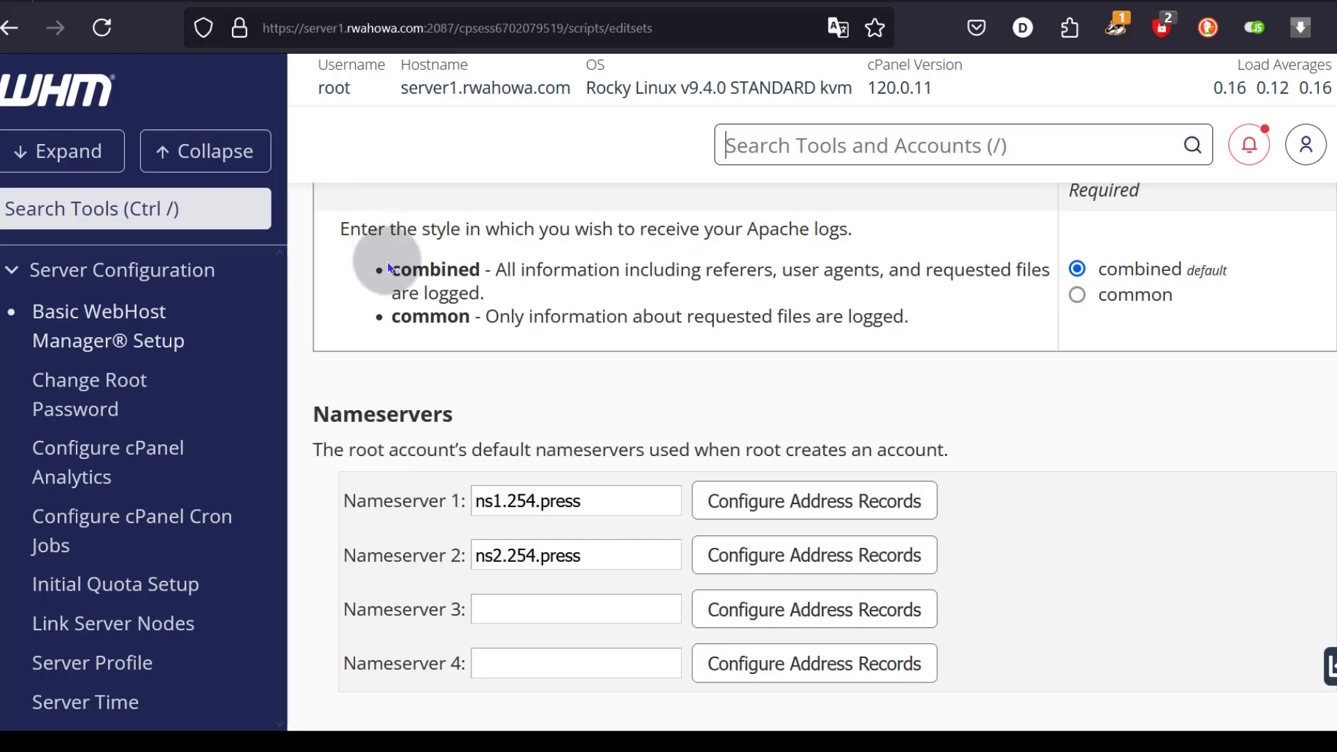
pyautogui.click(519, 499)
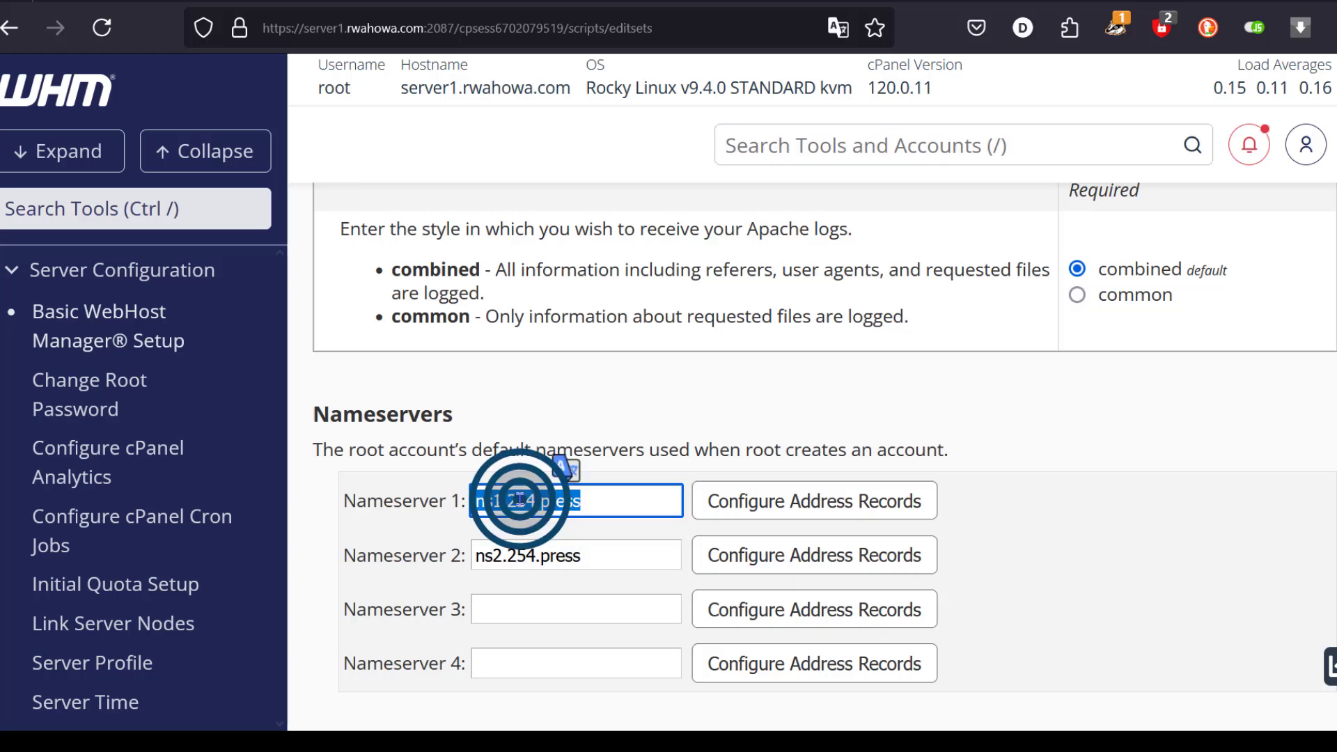
pyautogui.click(515, 556)
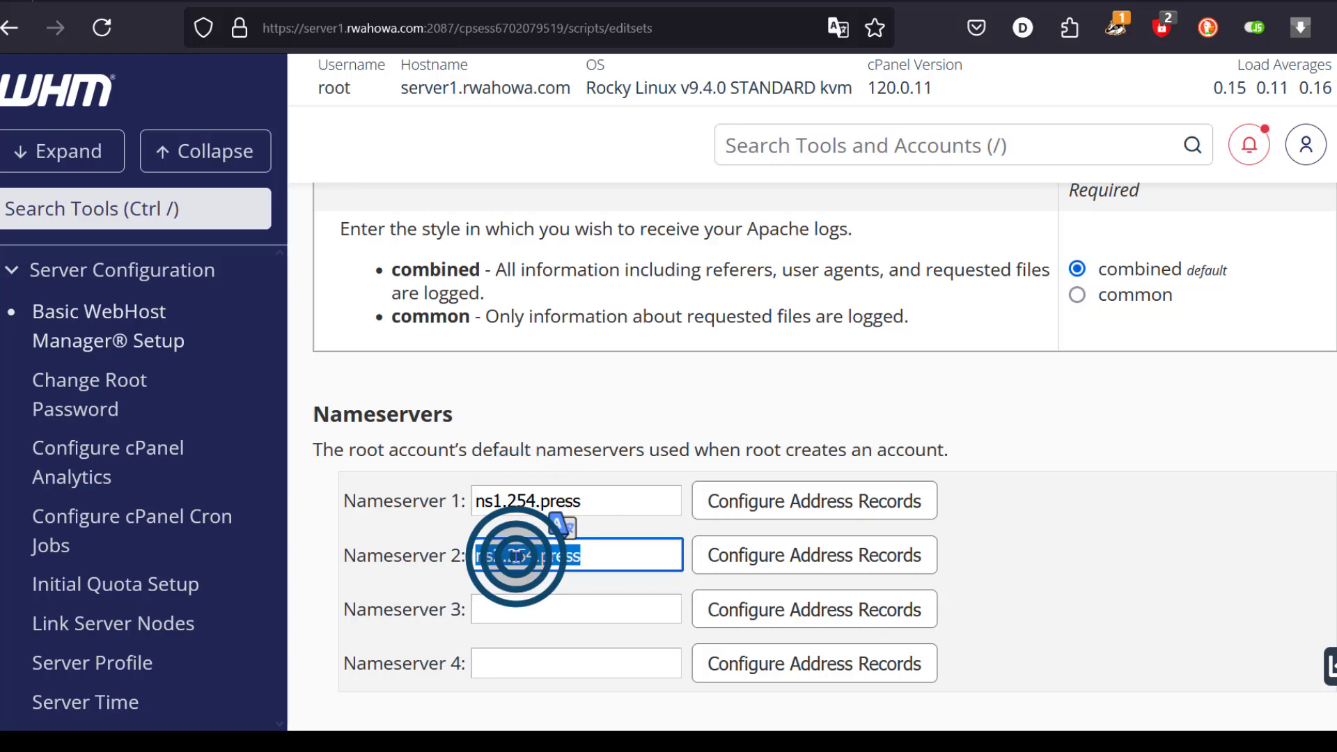
pyautogui.click(1115, 474)
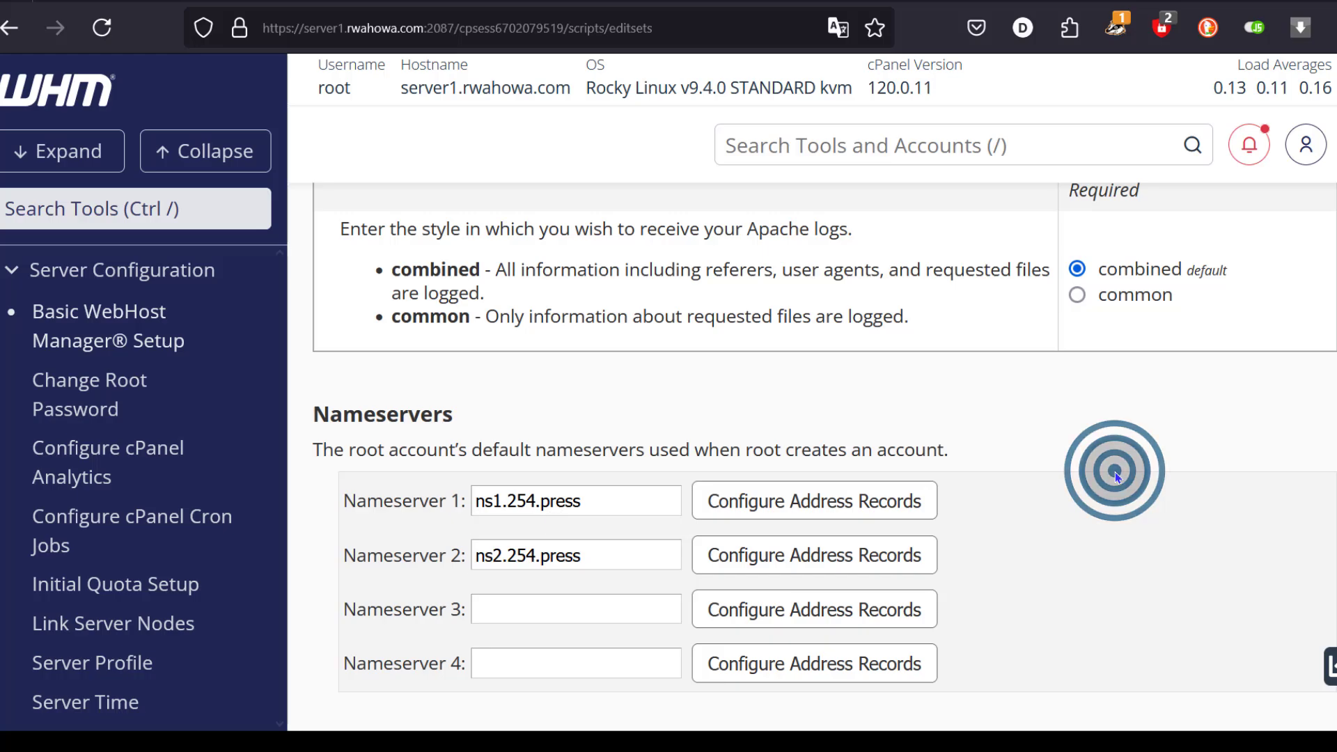
pyautogui.scroll(-3, 1056, 479)
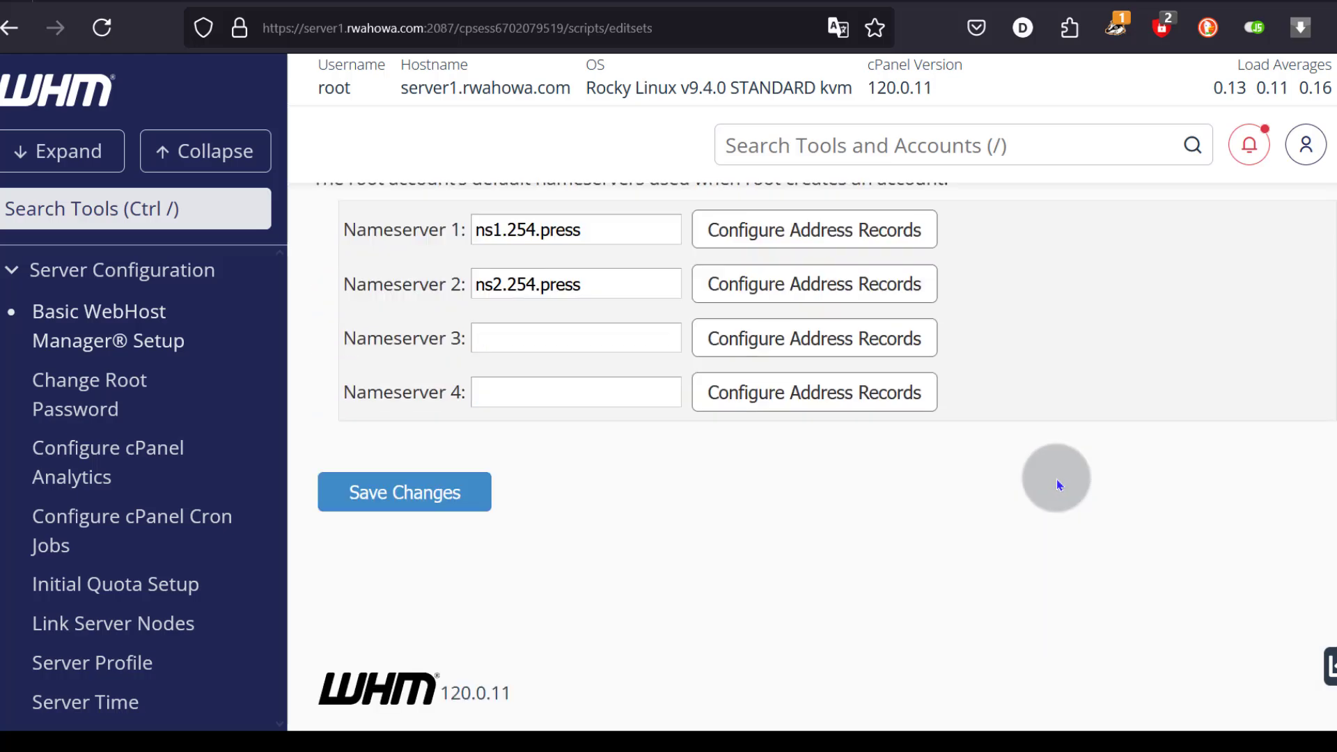